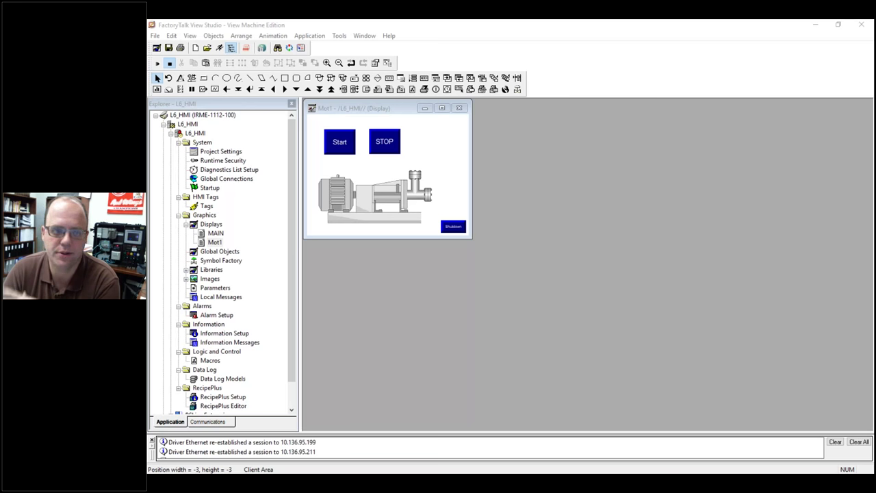
# Switch to Logix Designer to view MainRoutine's motor start/stop rungs running online.
pyautogui.hotkey('alt', 'Tab')
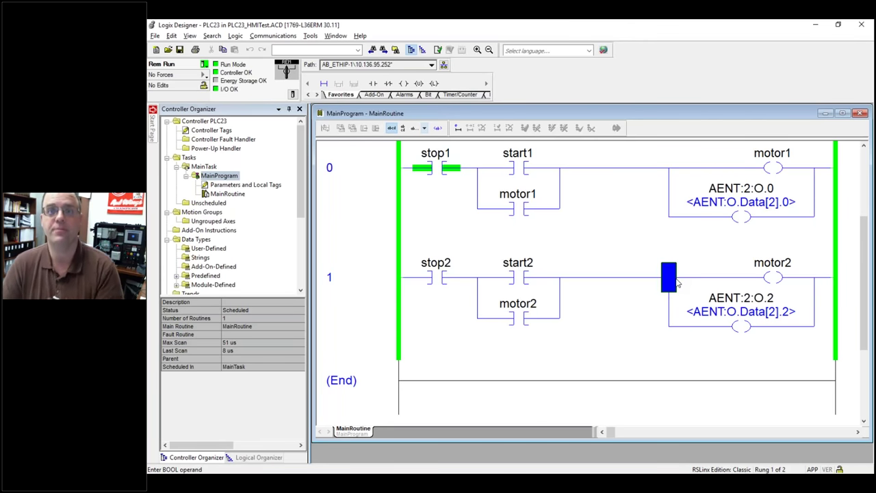
# Toggle the start1 bit on and back off to confirm motor1 latches on.
pyautogui.rightClick(527, 169)
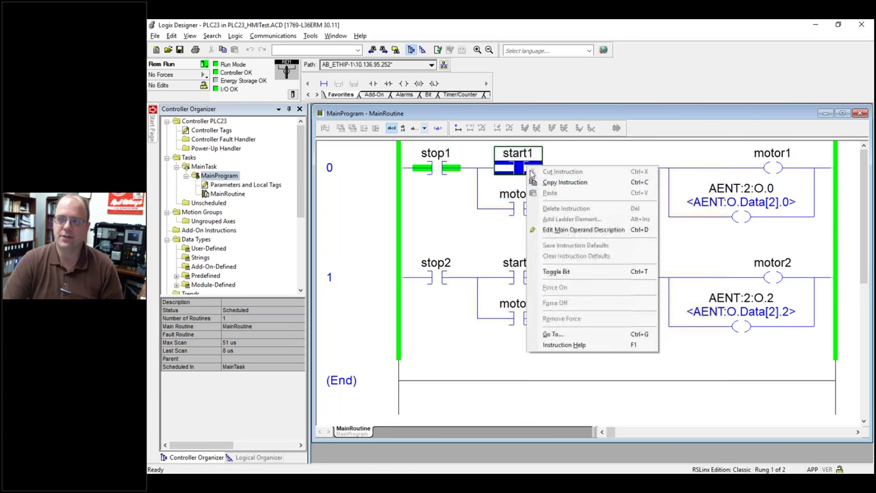
pyautogui.click(567, 271)
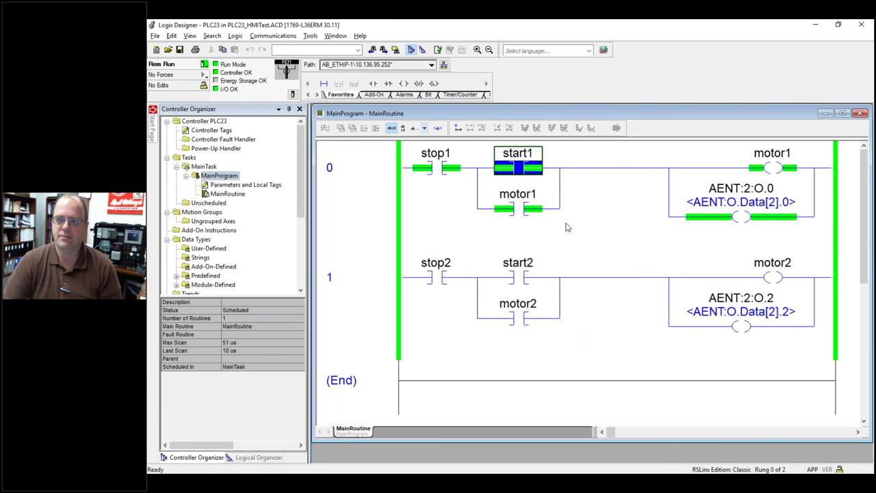
pyautogui.rightClick(518, 169)
pyautogui.click(568, 270)
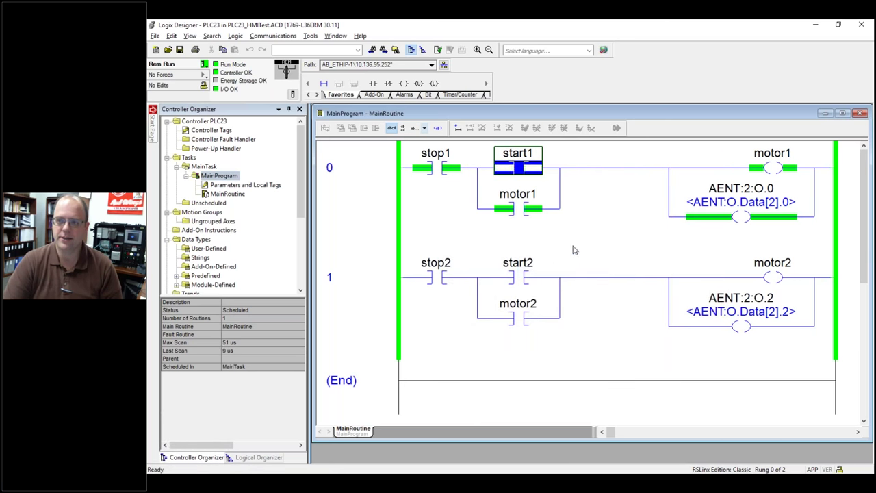
# Toggle stop1 off and back on to confirm motor1 drops out, then return to FactoryTalk.
pyautogui.rightClick(453, 173)
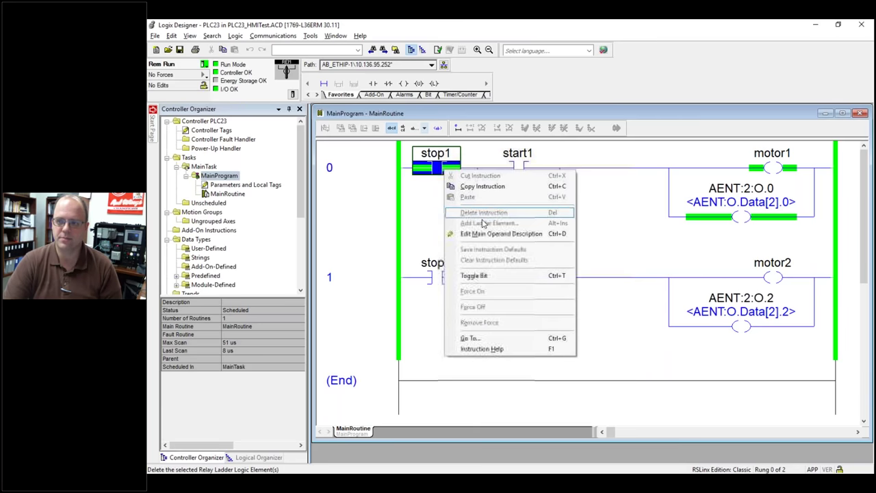
pyautogui.click(475, 275)
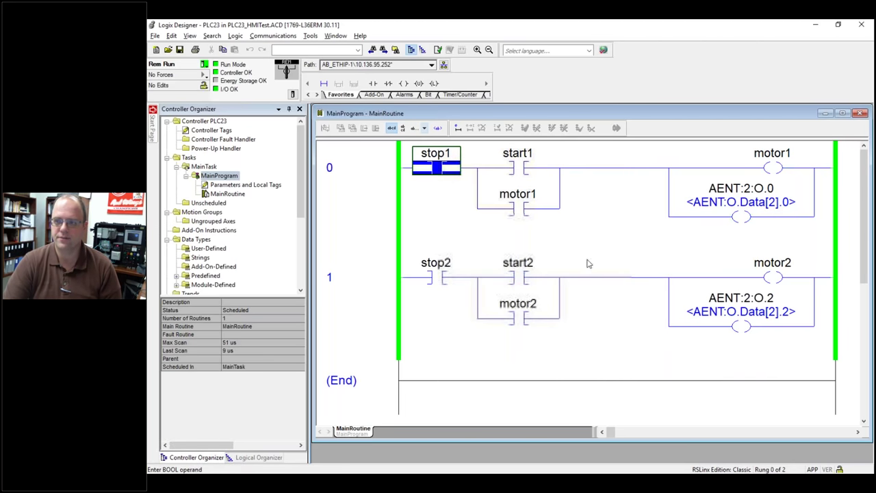
pyautogui.rightClick(445, 175)
pyautogui.click(479, 277)
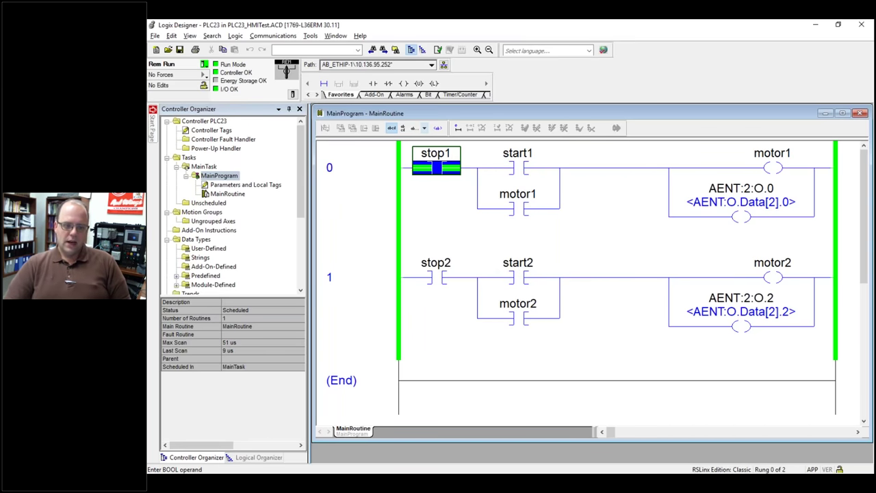
pyautogui.hotkey('alt', 'Tab')
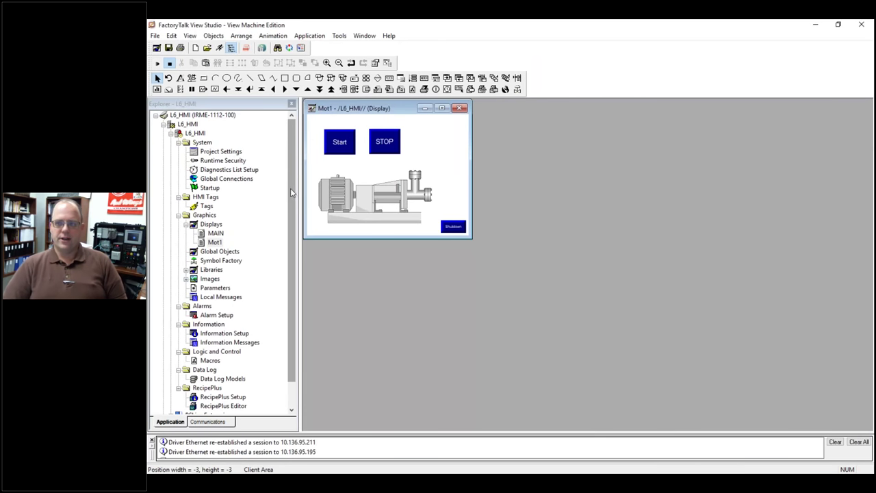
pyautogui.rightClick(353, 151)
pyautogui.click(416, 165)
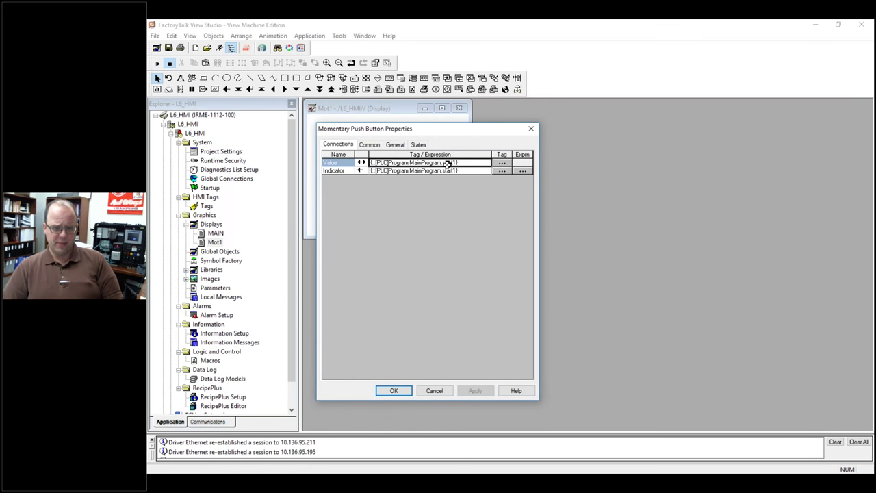
pyautogui.click(403, 390)
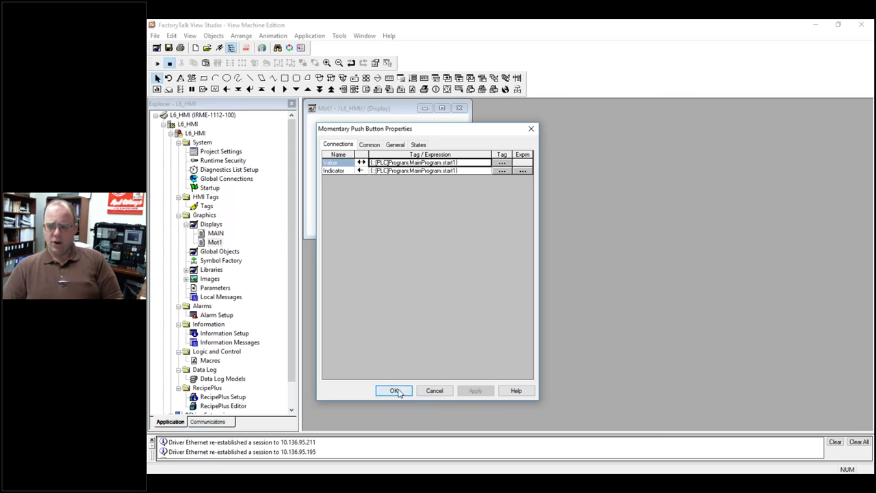
pyautogui.click(292, 197)
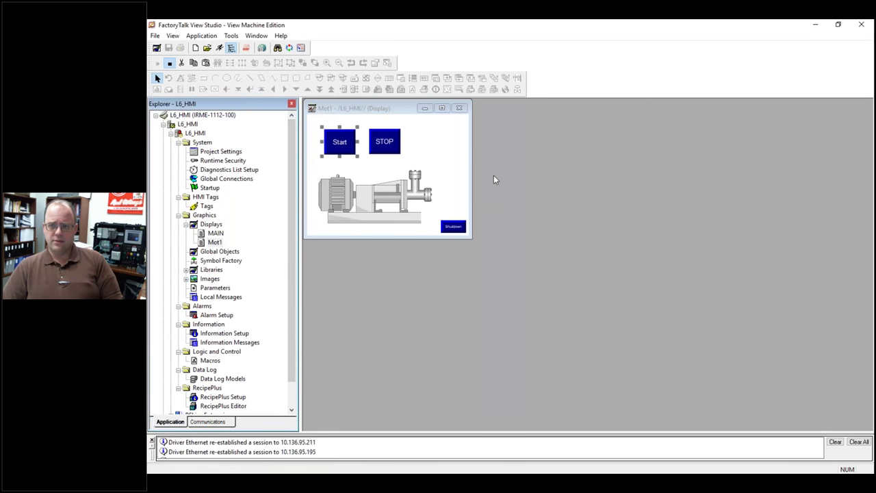
pyautogui.click(424, 157)
pyautogui.click(157, 63)
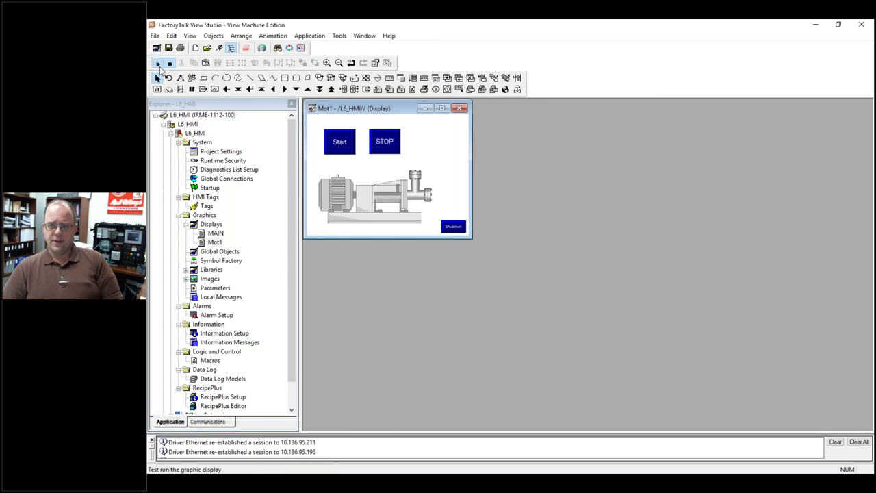
pyautogui.click(340, 145)
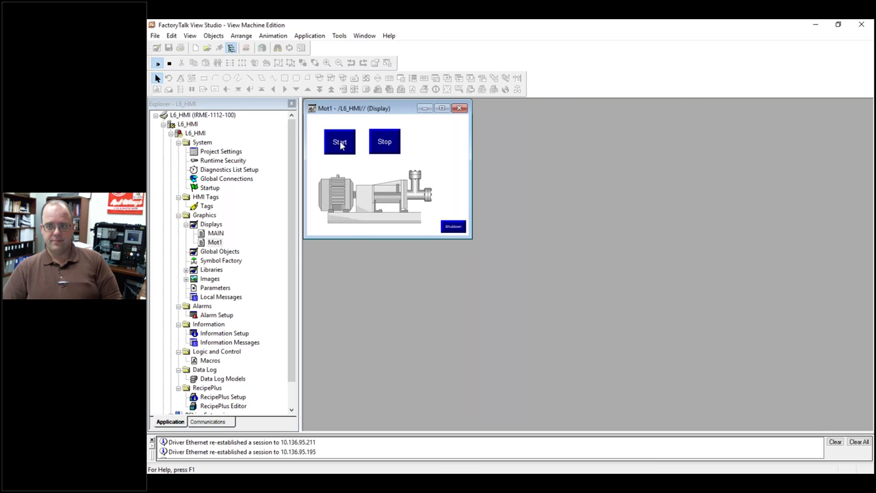
pyautogui.click(388, 146)
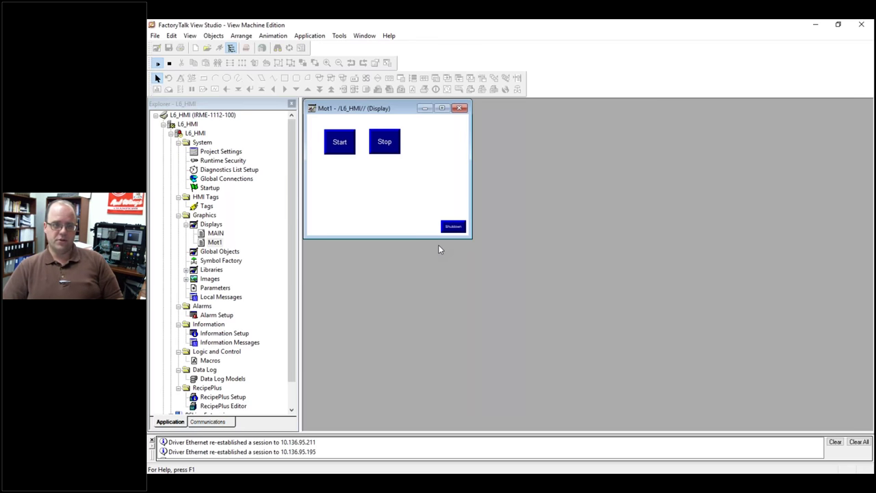
pyautogui.click(169, 63)
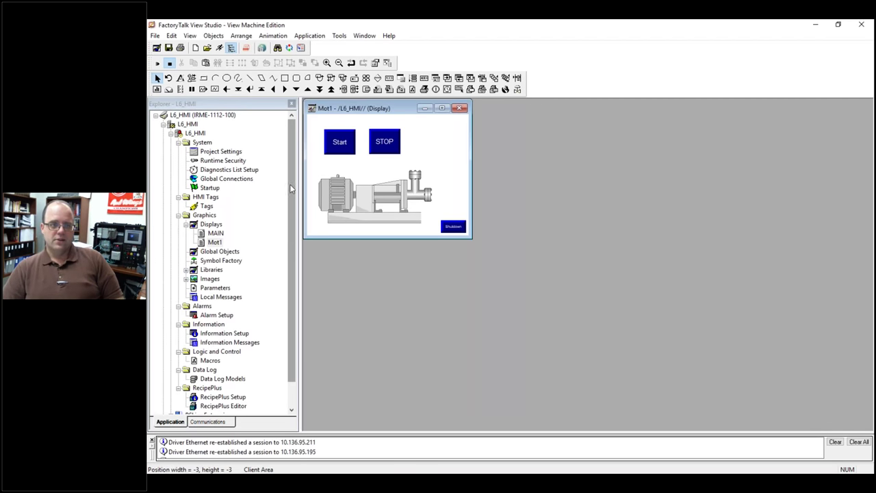
# Duplicate the Mot1 display and name the copy Mot2.
pyautogui.rightClick(217, 243)
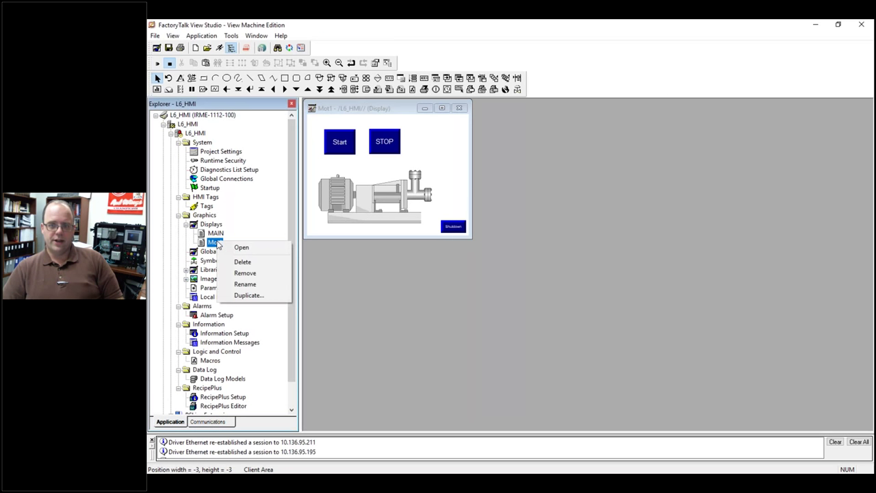
pyautogui.click(282, 295)
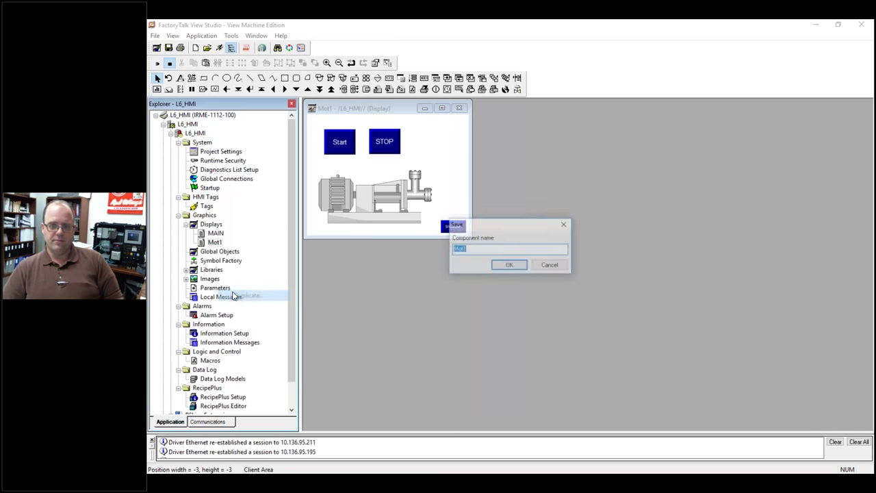
pyautogui.click(471, 250)
pyautogui.press('BackSpace')
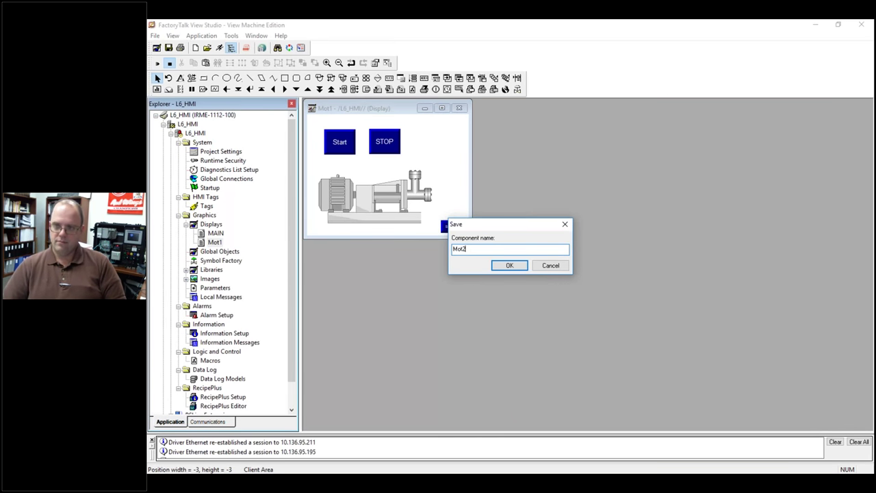
pyautogui.write('2')
pyautogui.press('Return')
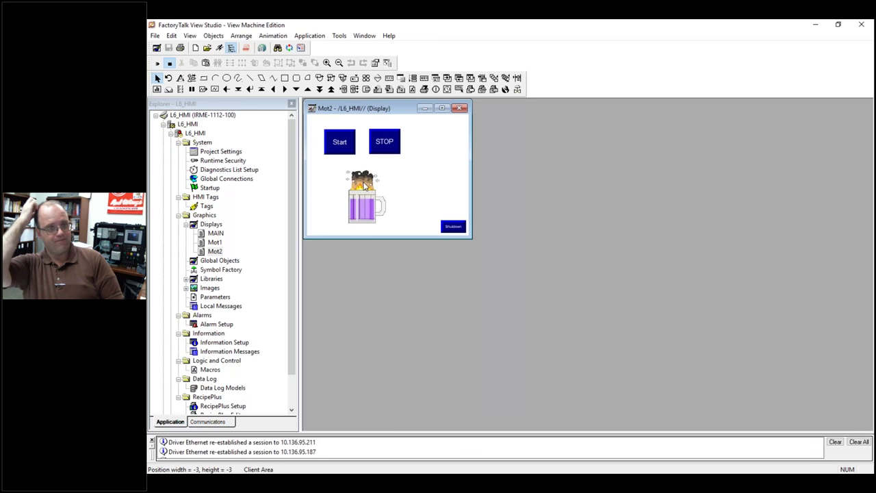
# Change the Mot2 mug indicator's tag connection from motor1 to motor2.
pyautogui.click(363, 193)
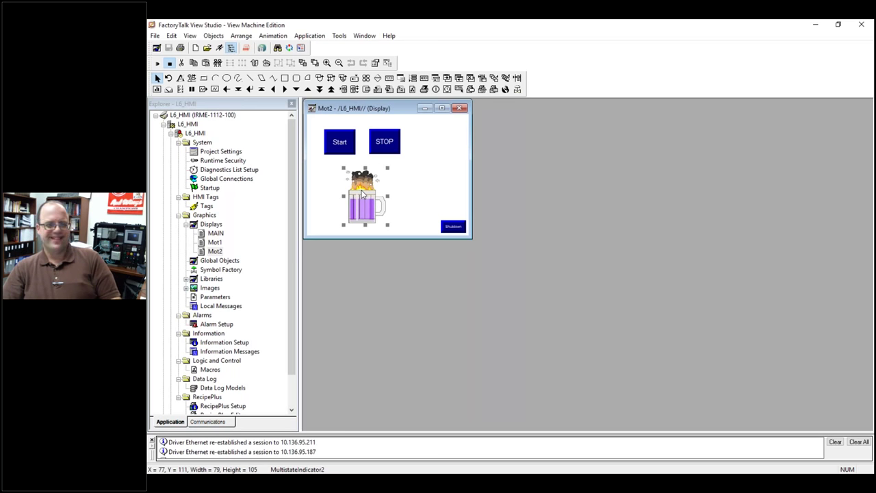
pyautogui.rightClick(362, 194)
pyautogui.click(411, 204)
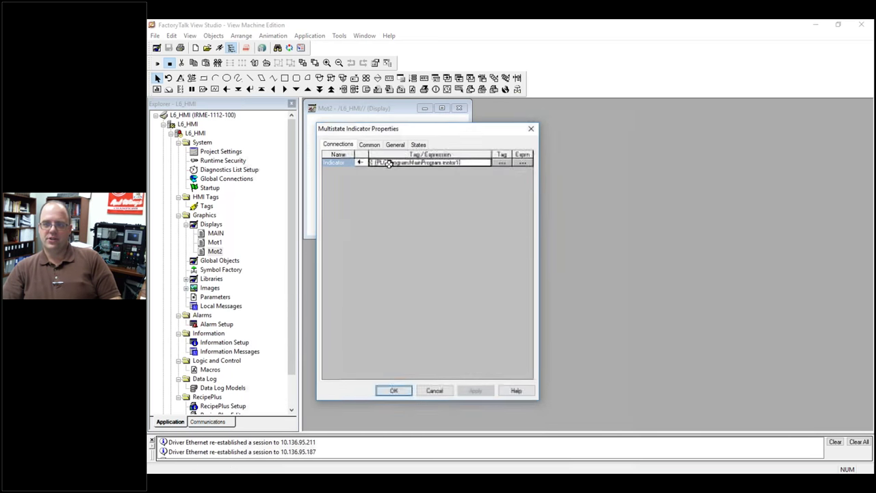
pyautogui.click(501, 162)
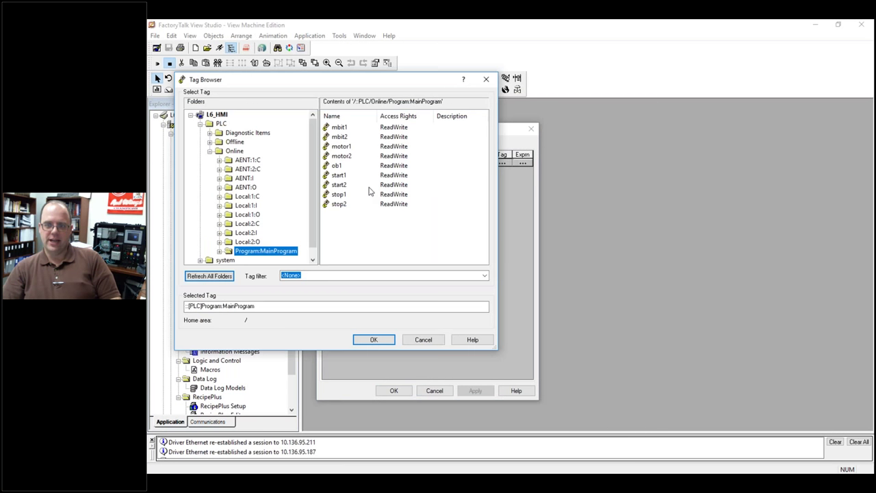
pyautogui.click(350, 157)
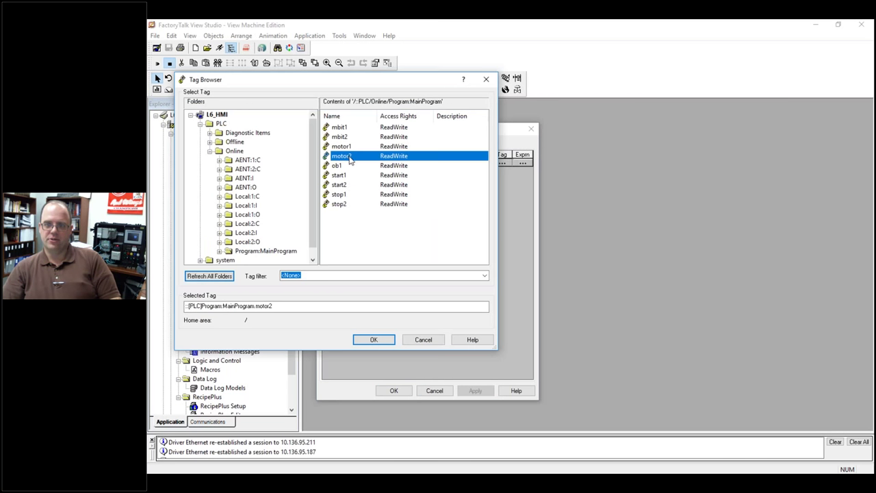
pyautogui.click(384, 342)
pyautogui.click(394, 391)
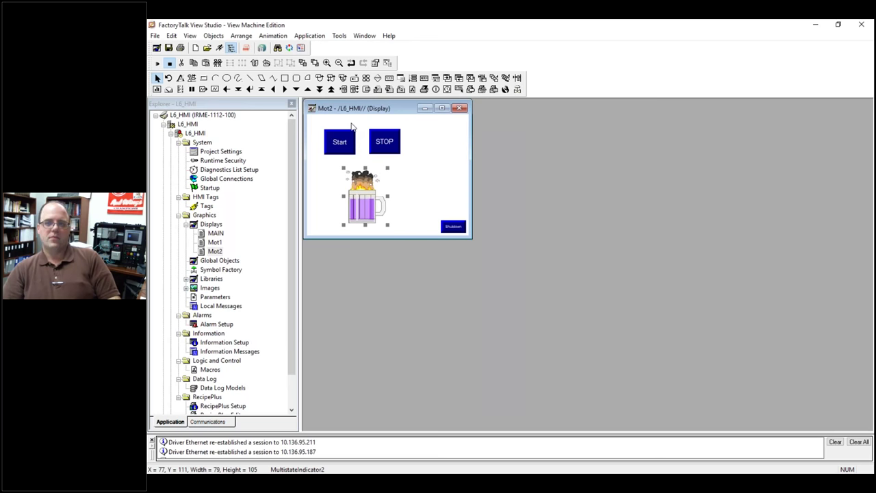
# Set the Mot2 Start button's Value connection to the start2 tag.
pyautogui.rightClick(334, 143)
pyautogui.click(342, 141)
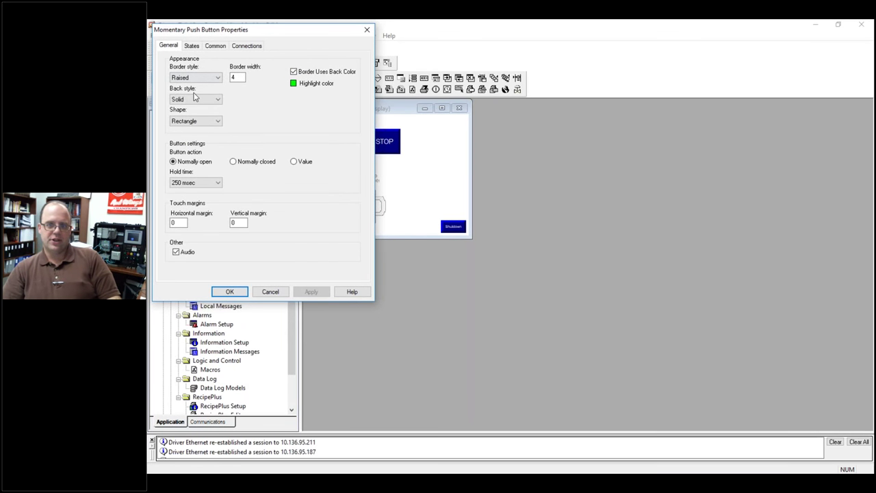
pyautogui.click(215, 46)
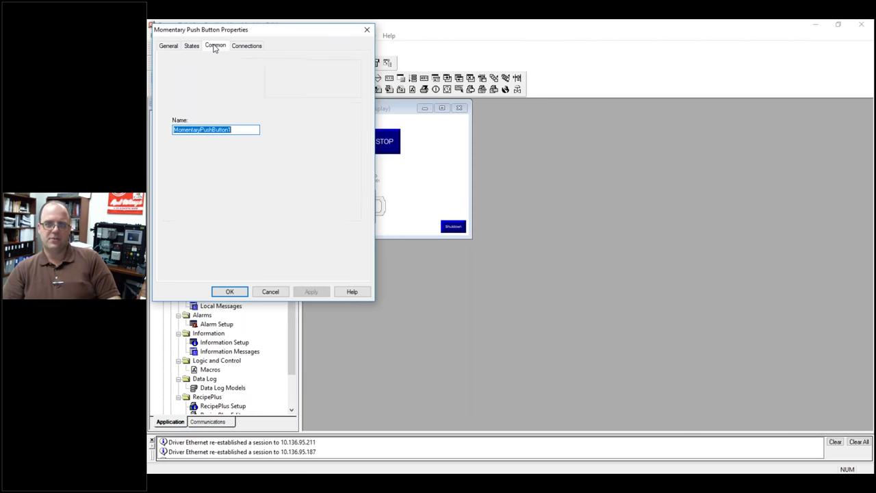
pyautogui.click(233, 46)
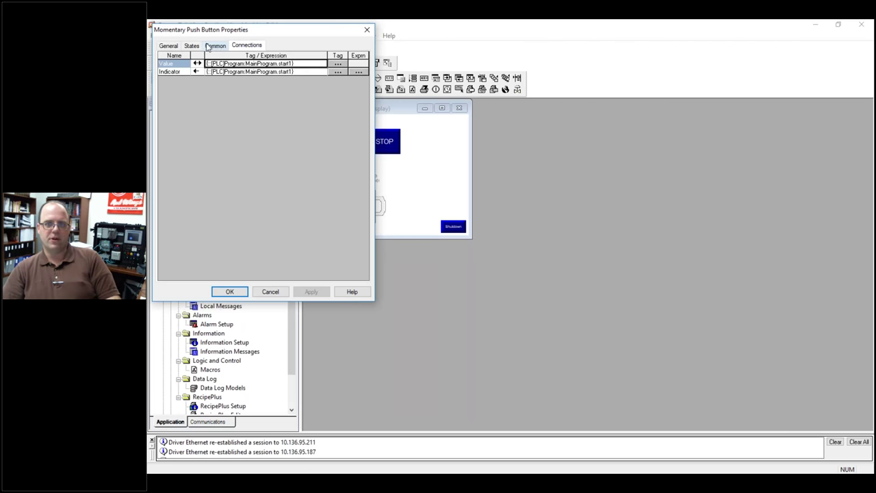
pyautogui.click(338, 63)
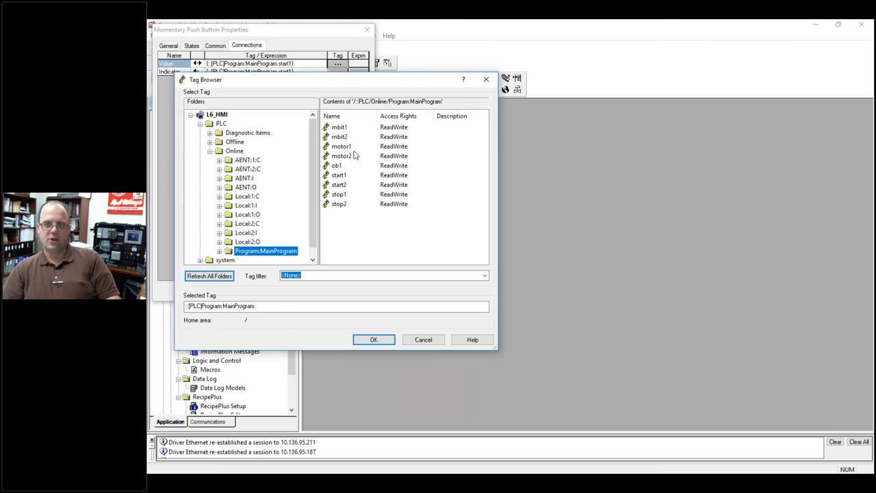
pyautogui.click(342, 185)
pyautogui.click(369, 339)
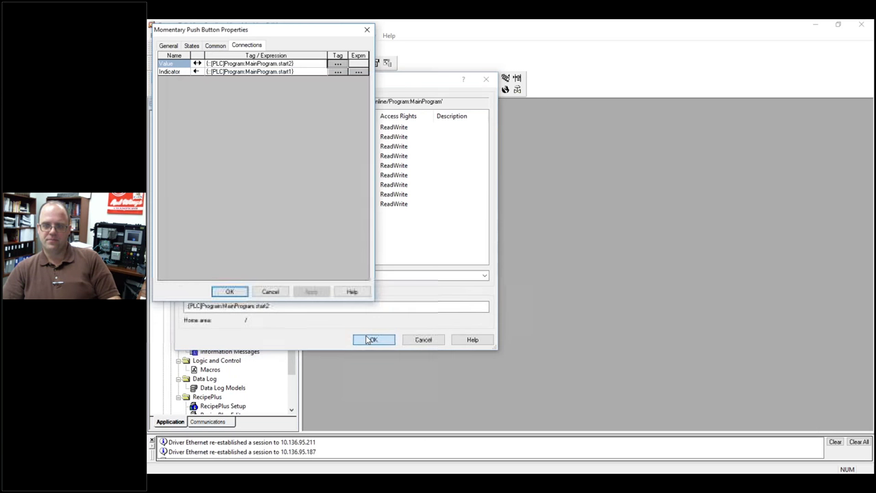
# Set the Start button's Indicator connection to the start2 tag as well.
pyautogui.click(277, 72)
pyautogui.click(337, 71)
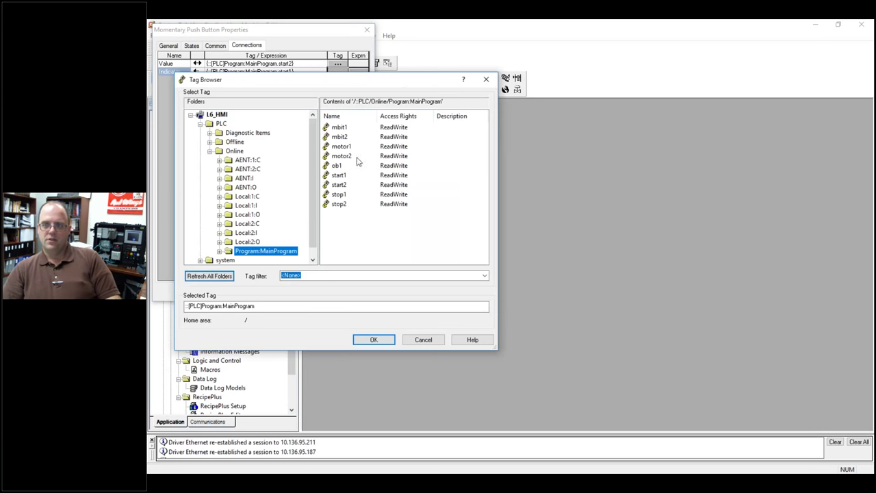
pyautogui.click(352, 186)
pyautogui.click(374, 340)
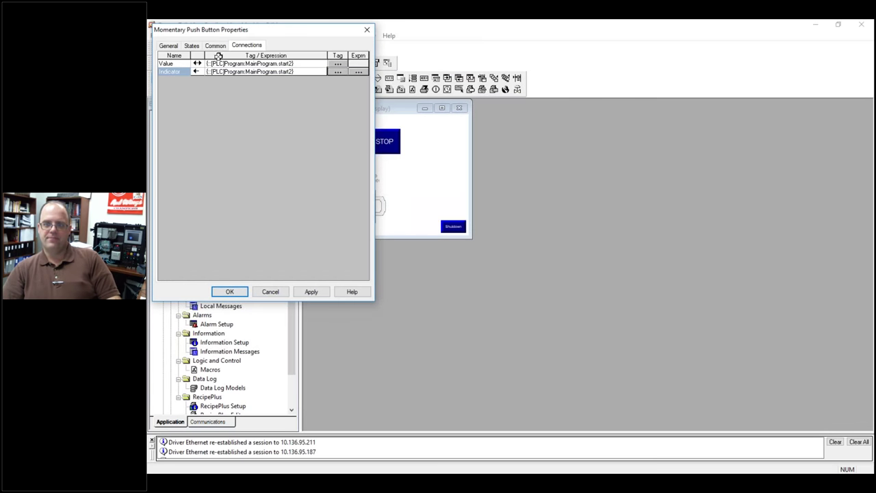
pyautogui.click(192, 46)
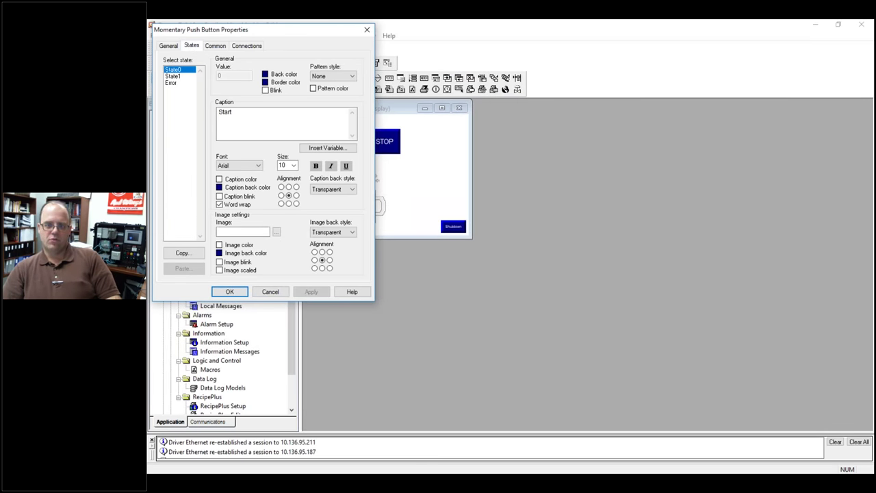
pyautogui.hotkey('ctrl', '2')
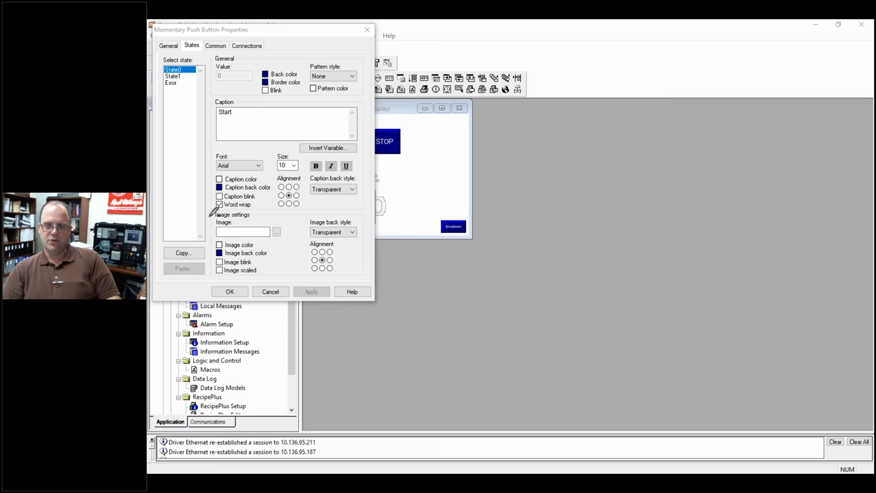
pyautogui.moveTo(224, 207); pyautogui.dragTo(233, 197)
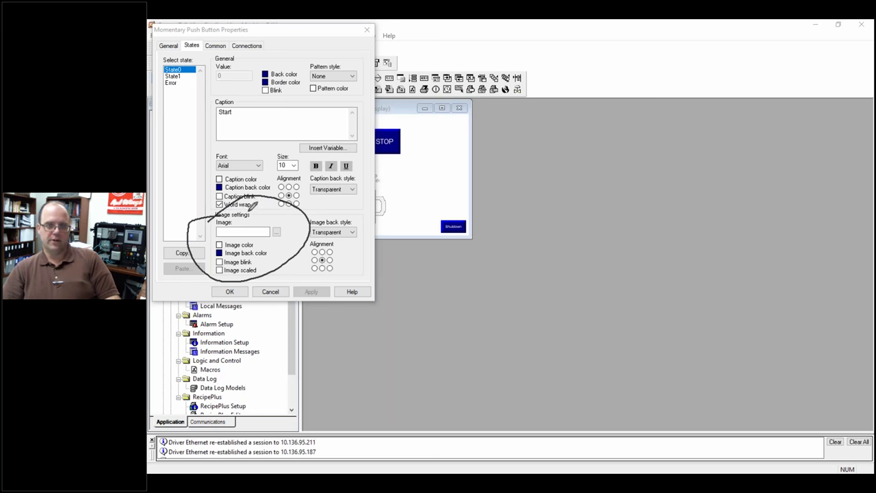
pyautogui.press('Escape')
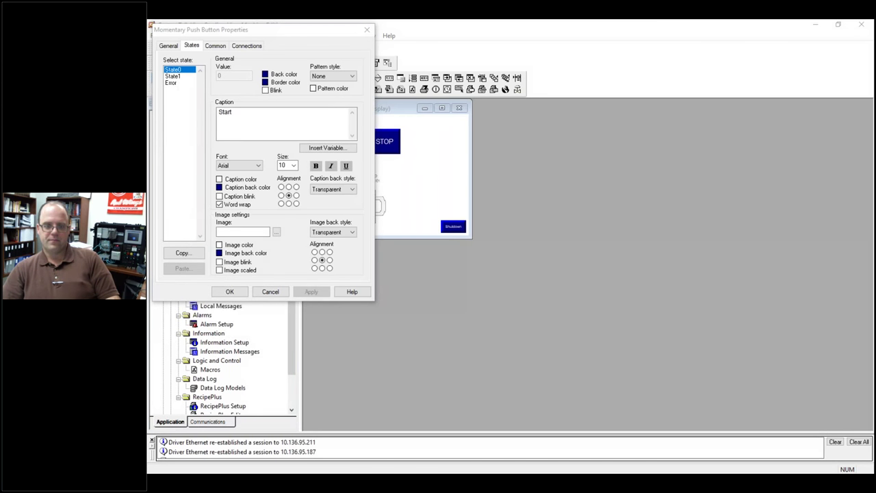
# Launch the symbol library from the state's Image Browser and view 3-D Pushbuttons Etc.
pyautogui.click(276, 232)
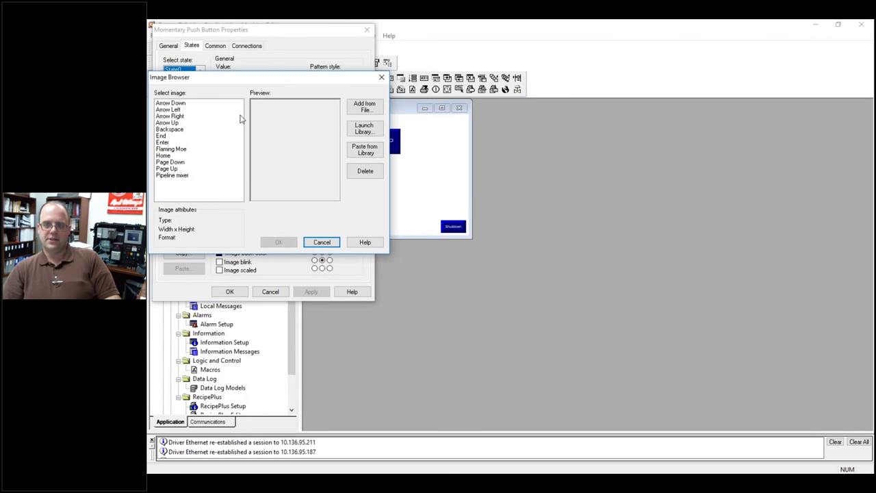
pyautogui.moveTo(225, 79); pyautogui.dragTo(376, 93)
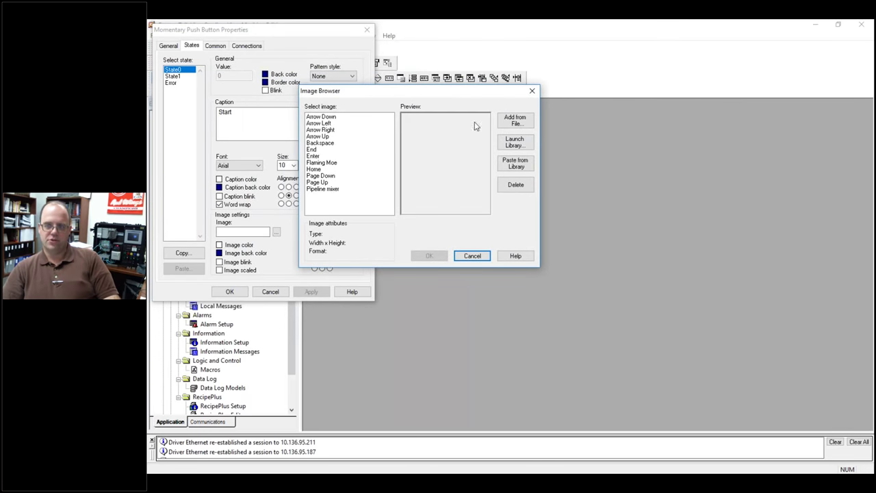
pyautogui.click(500, 144)
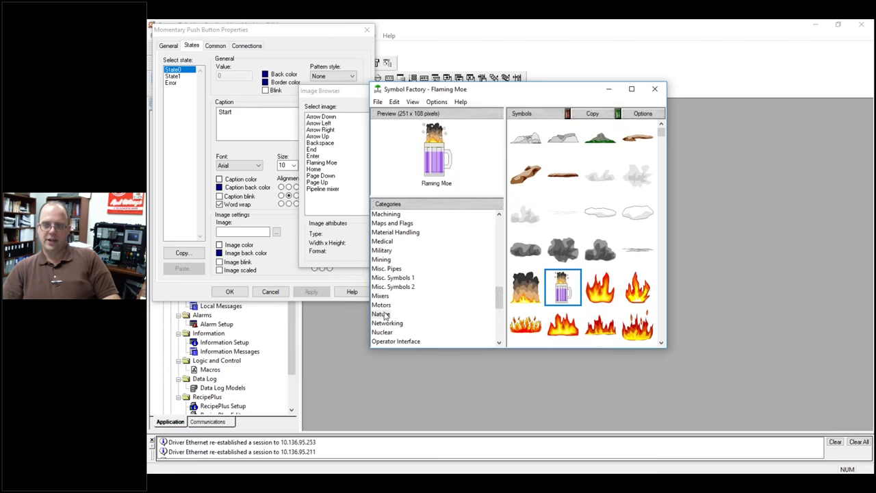
pyautogui.moveTo(498, 304); pyautogui.dragTo(492, 229)
pyautogui.click(471, 214)
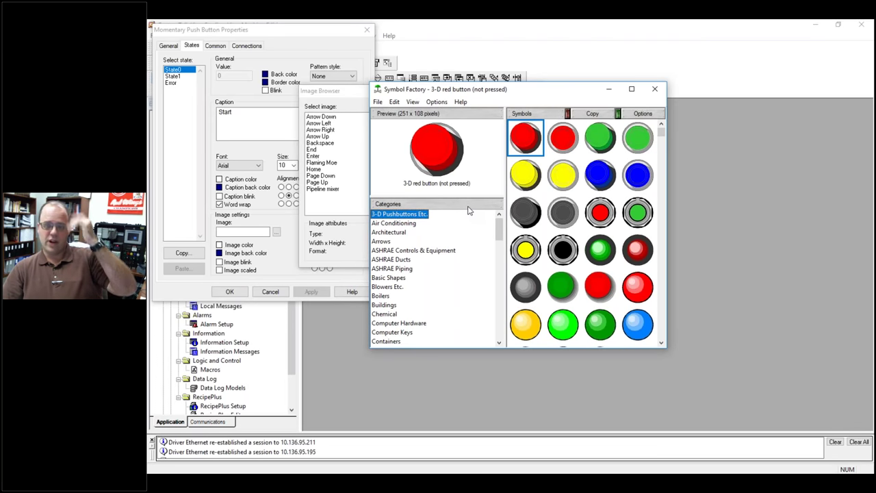
pyautogui.scroll(-4, 411, 296)
pyautogui.scroll(-4, 411, 295)
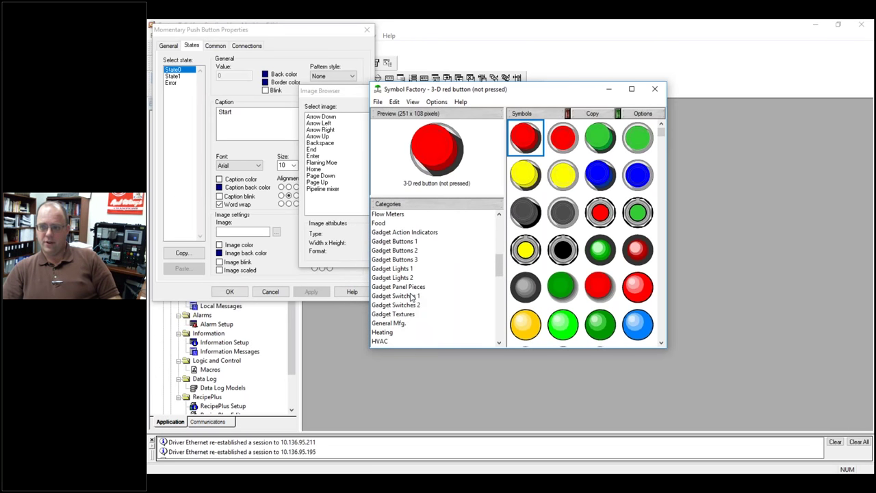
# Browse the Gadget Buttons, Lights and Switches categories, then pick 3-D green button (not pressed).
pyautogui.click(400, 242)
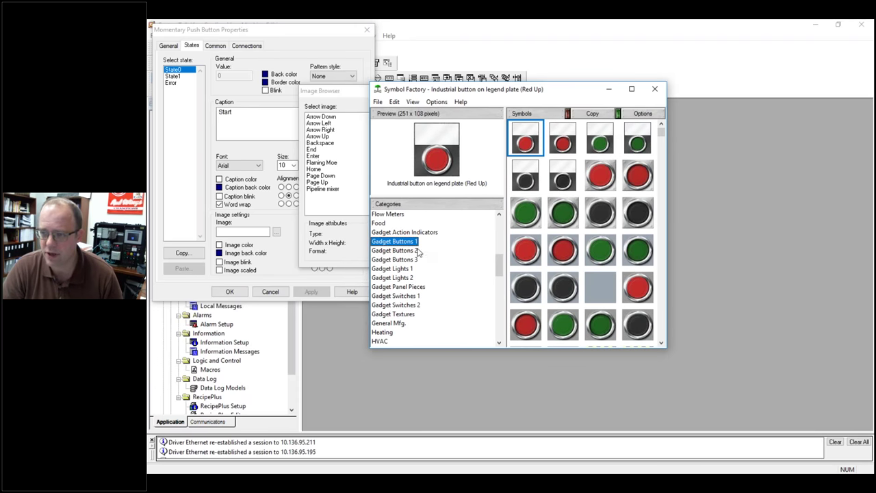
pyautogui.click(404, 261)
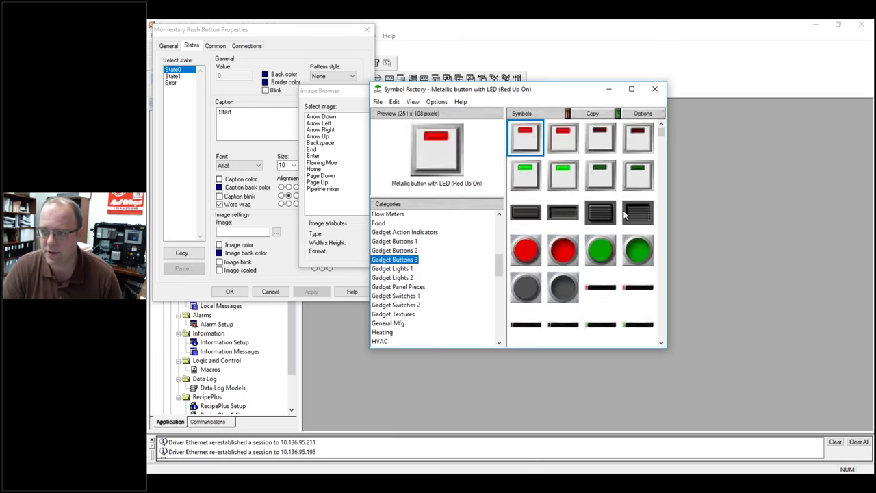
pyautogui.click(395, 269)
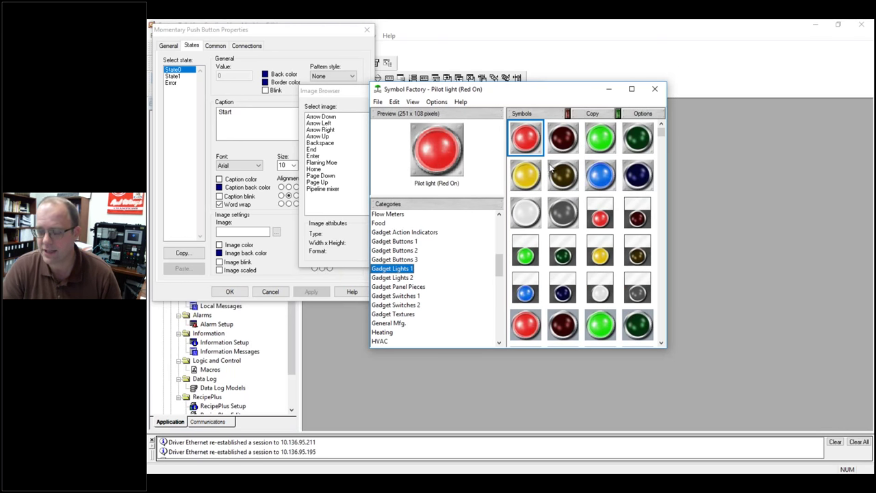
pyautogui.click(403, 296)
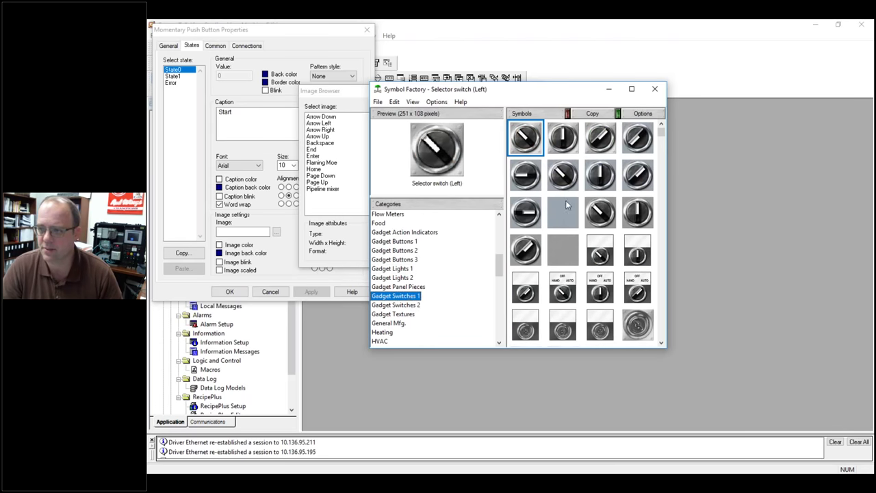
pyautogui.click(383, 305)
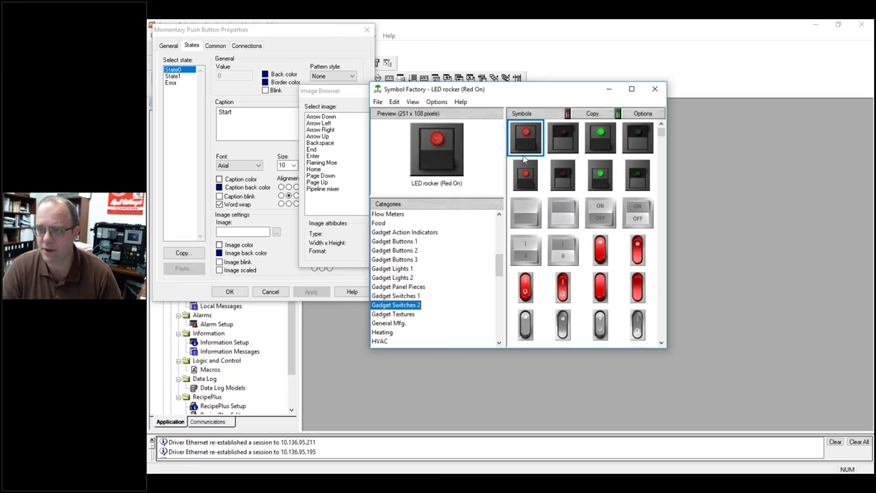
pyautogui.scroll(2, 438, 285)
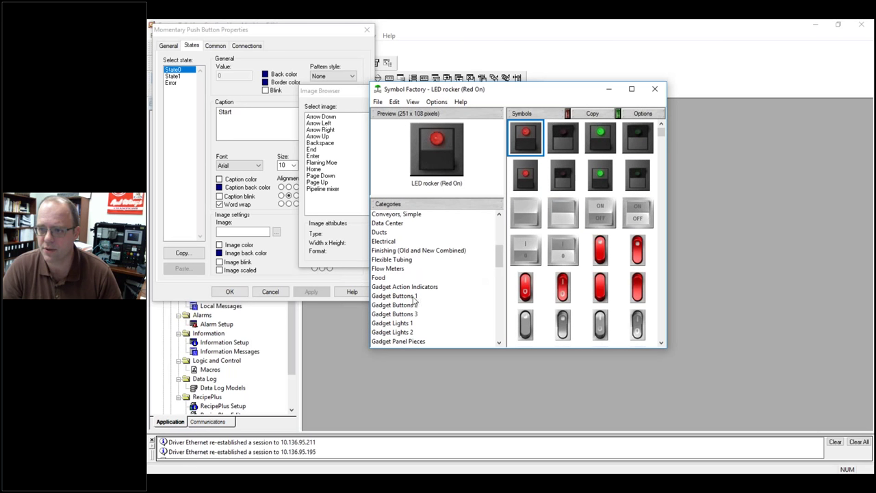
pyautogui.click(413, 297)
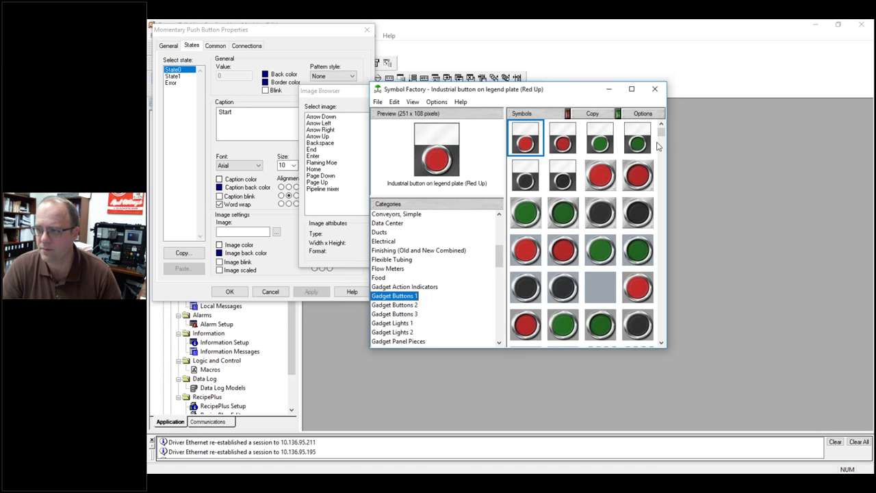
pyautogui.moveTo(661, 132)
pyautogui.mouseDown()
pyautogui.moveTo(671, 345)
pyautogui.moveTo(677, 134)
pyautogui.mouseUp()
pyautogui.click(395, 305)
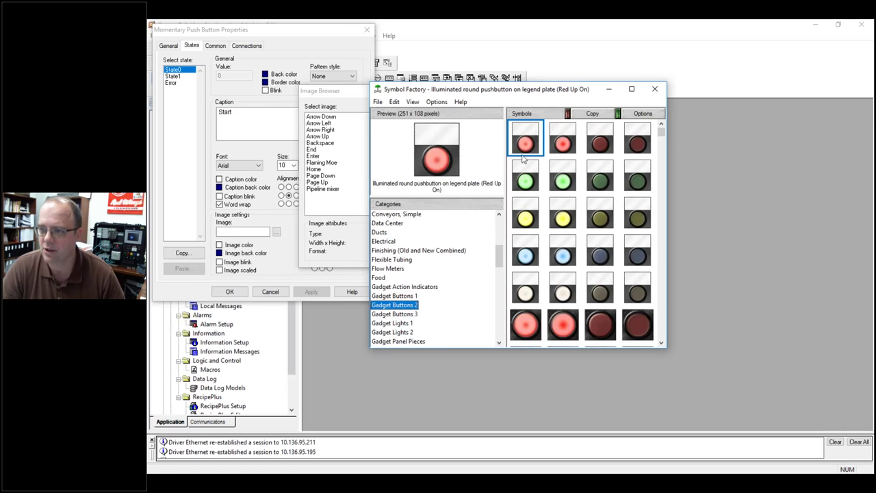
pyautogui.scroll(5, 425, 294)
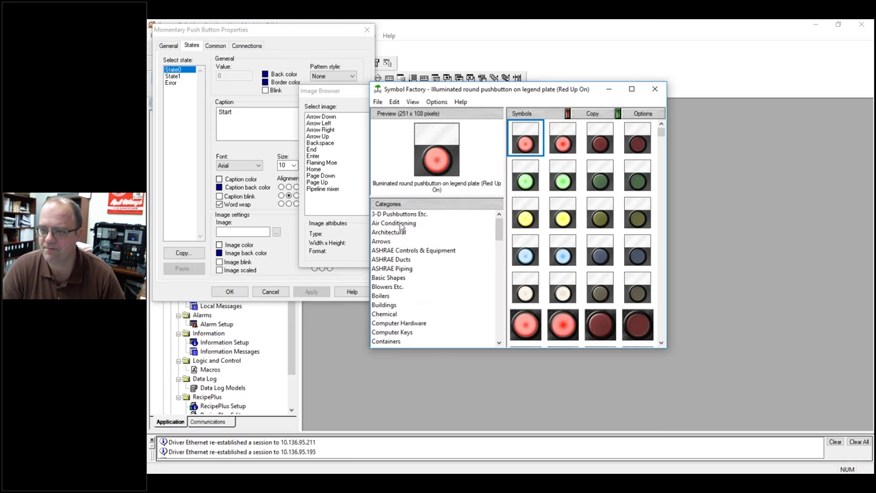
pyautogui.click(406, 214)
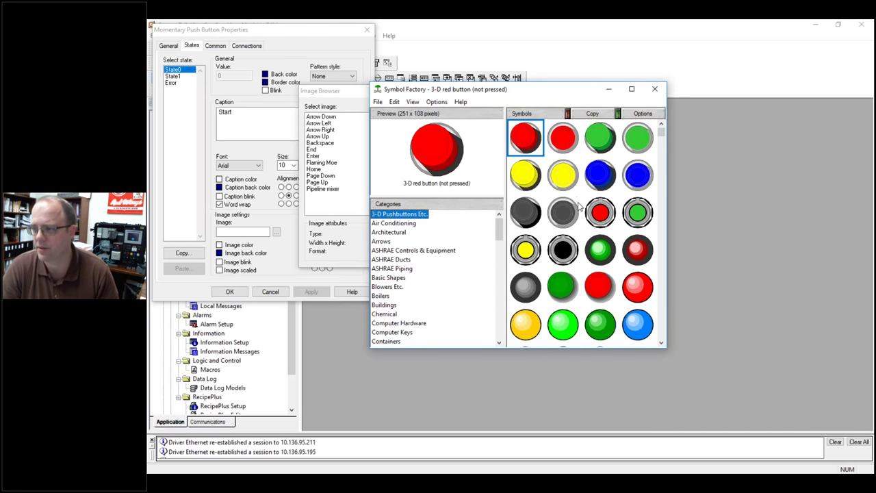
pyautogui.moveTo(662, 138); pyautogui.dragTo(682, 130)
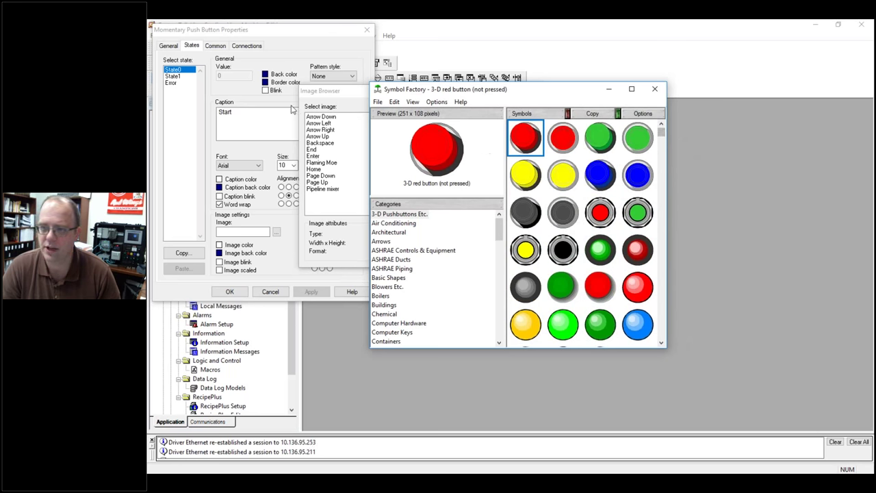
pyautogui.click(601, 140)
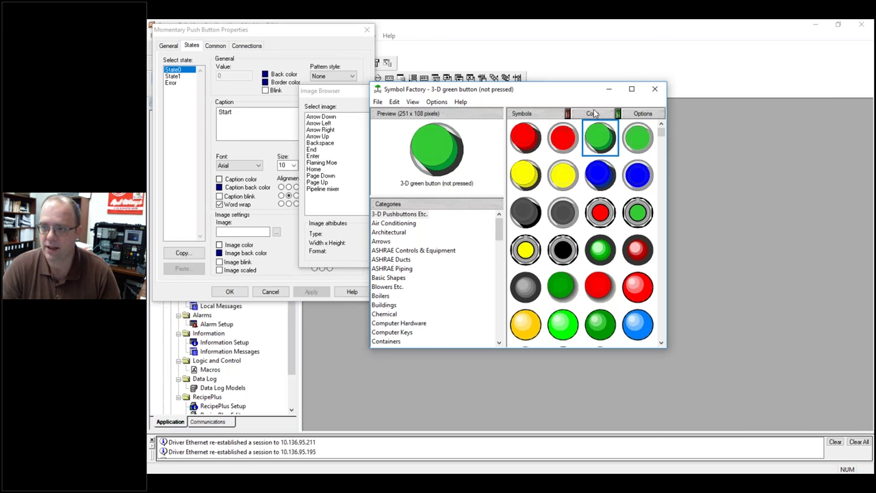
# Paste the 3-D green button (not pressed) symbol into project images and assign it to State0.
pyautogui.click(593, 114)
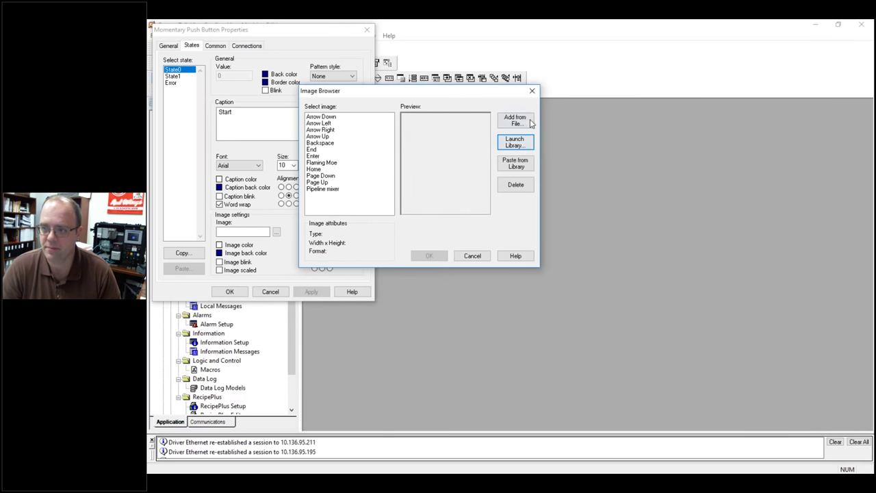
pyautogui.click(520, 163)
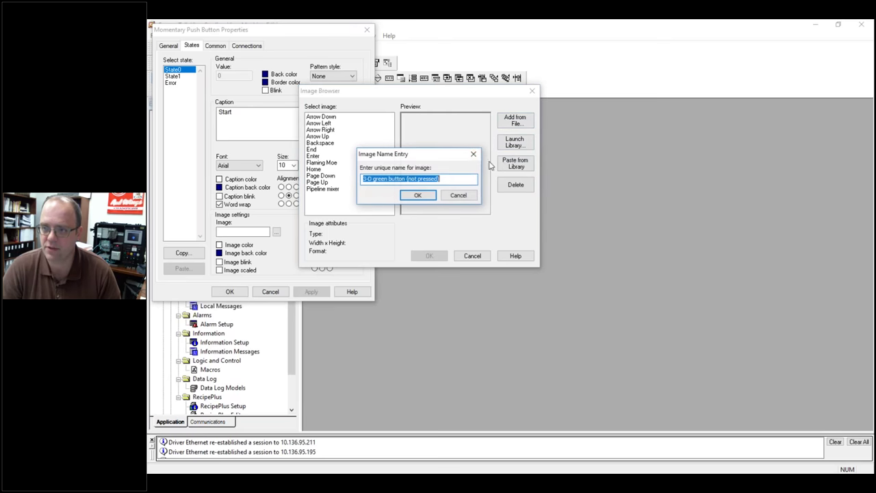
pyautogui.click(415, 196)
pyautogui.click(429, 256)
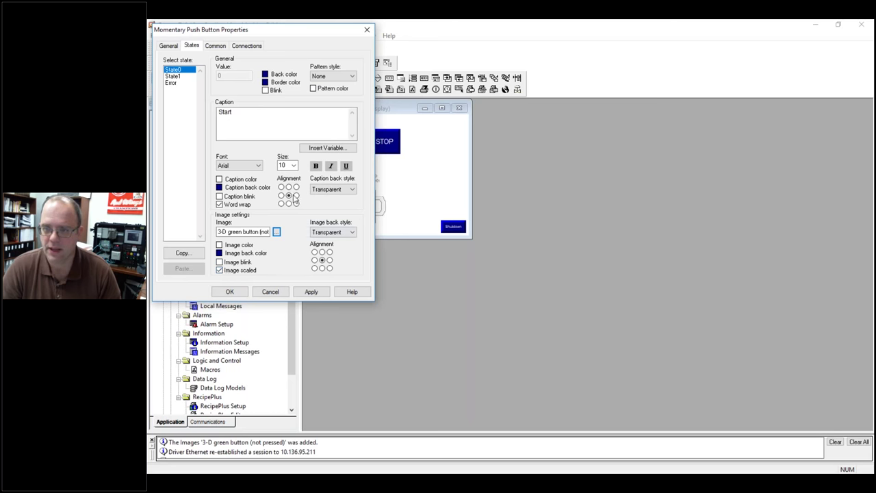
# Set the button's Back style to Transparent and Border style to None.
pyautogui.click(169, 47)
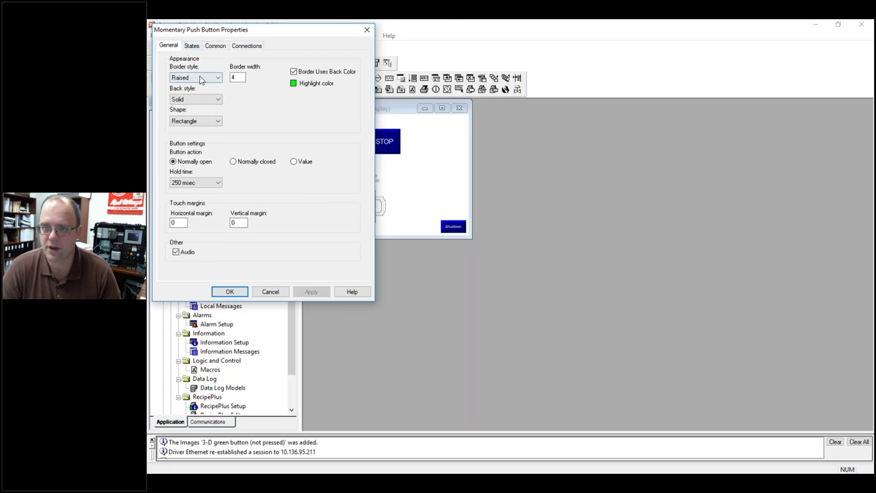
pyautogui.click(200, 99)
pyautogui.click(198, 116)
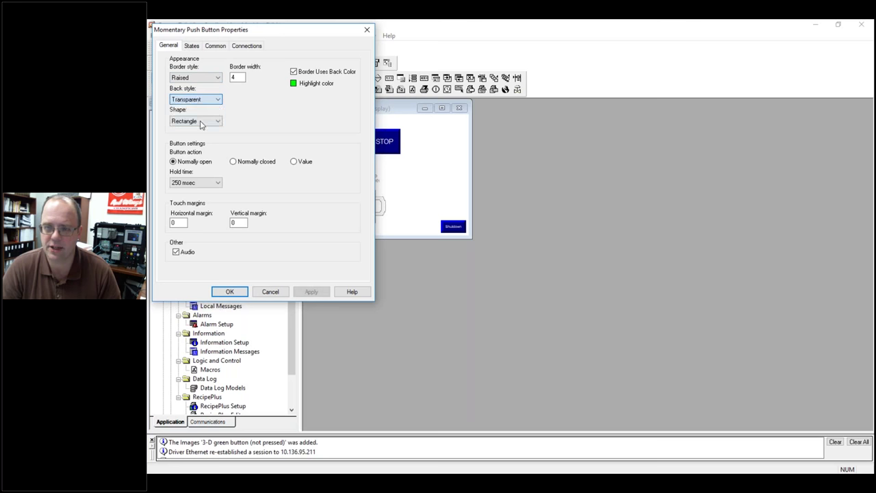
pyautogui.click(206, 121)
pyautogui.click(198, 128)
pyautogui.click(202, 78)
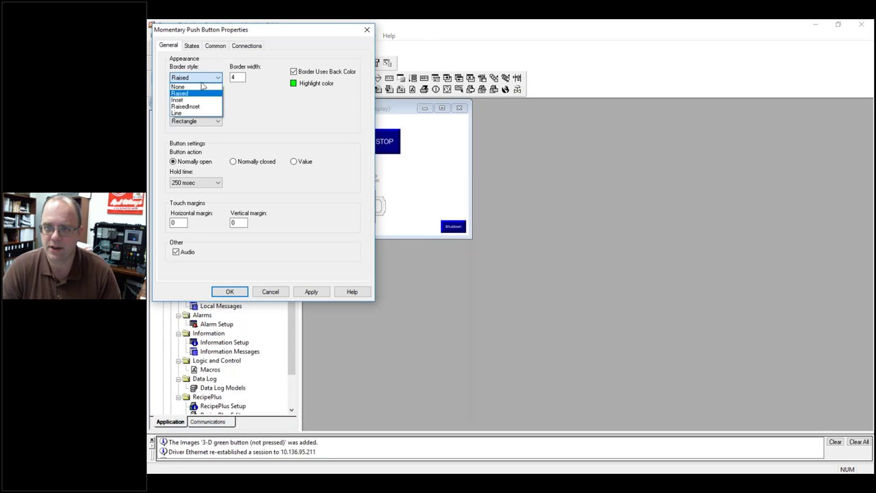
pyautogui.click(186, 87)
pyautogui.click(192, 46)
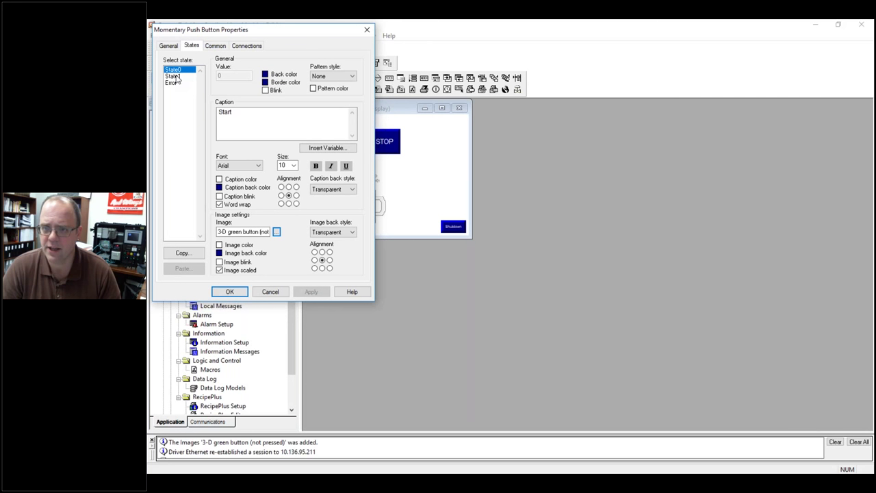
# Copy the 3-D green button (pressed) symbol into project images and assign it to State1.
pyautogui.click(276, 231)
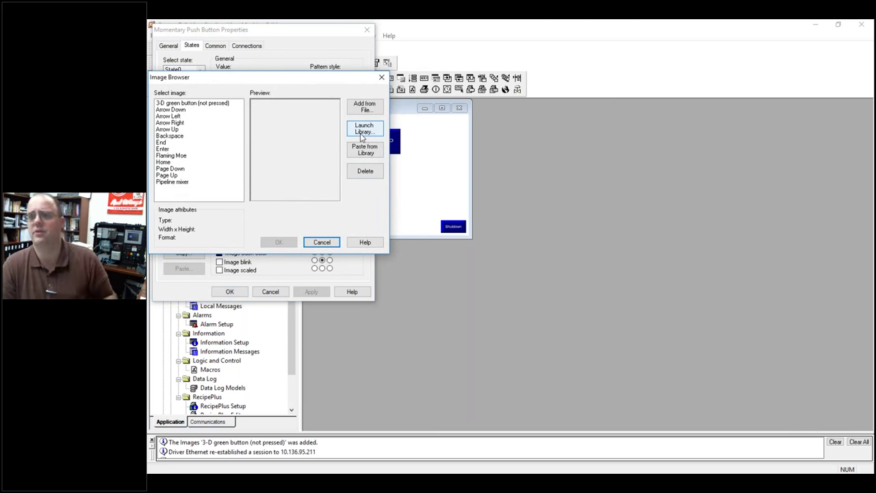
pyautogui.click(362, 130)
pyautogui.click(637, 138)
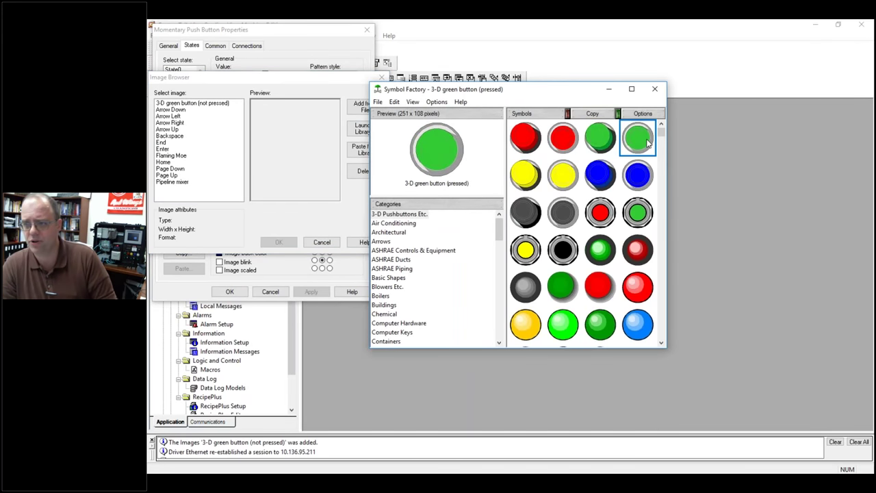
pyautogui.click(591, 114)
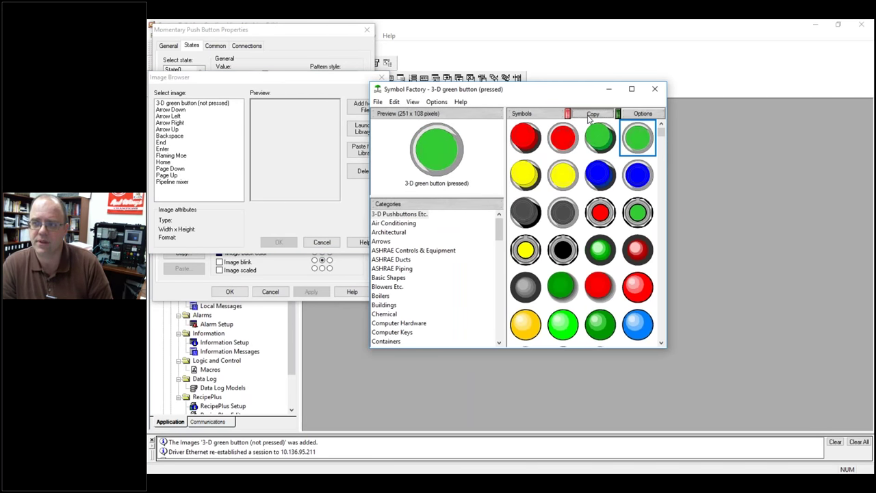
pyautogui.click(364, 150)
pyautogui.click(262, 180)
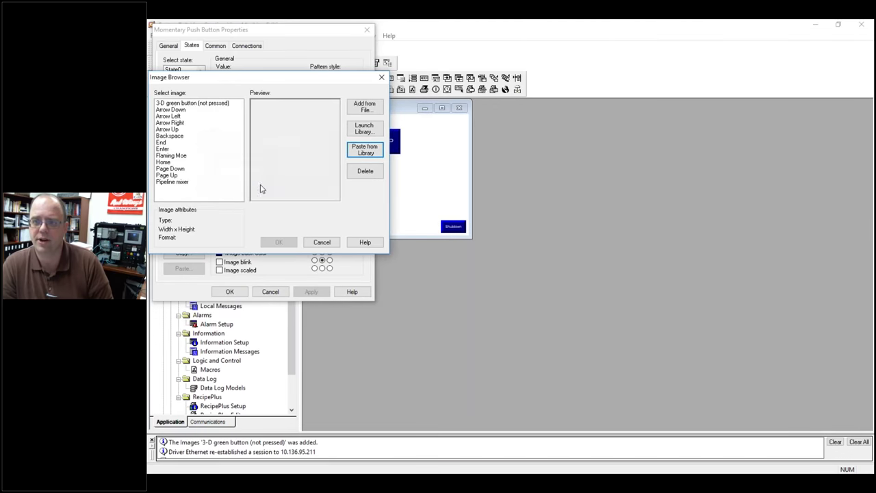
pyautogui.click(280, 242)
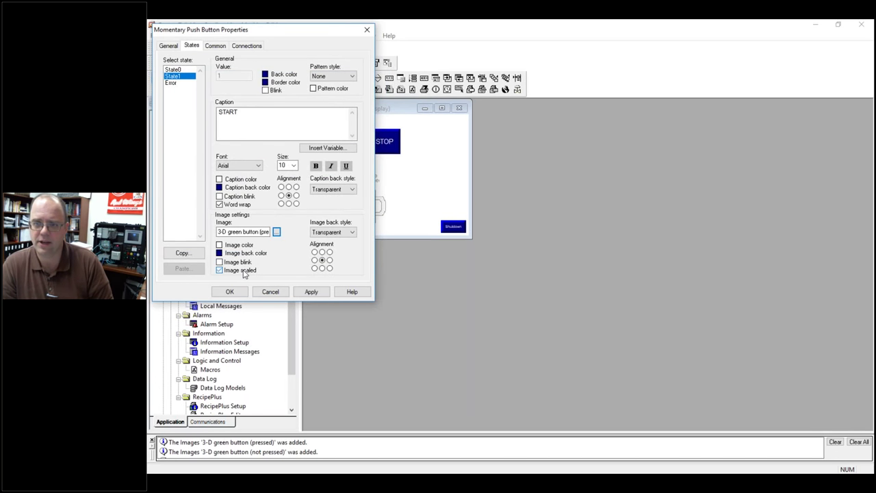
# Delete the START and Start captions from State1 and State0 and apply the changes.
pyautogui.click(168, 45)
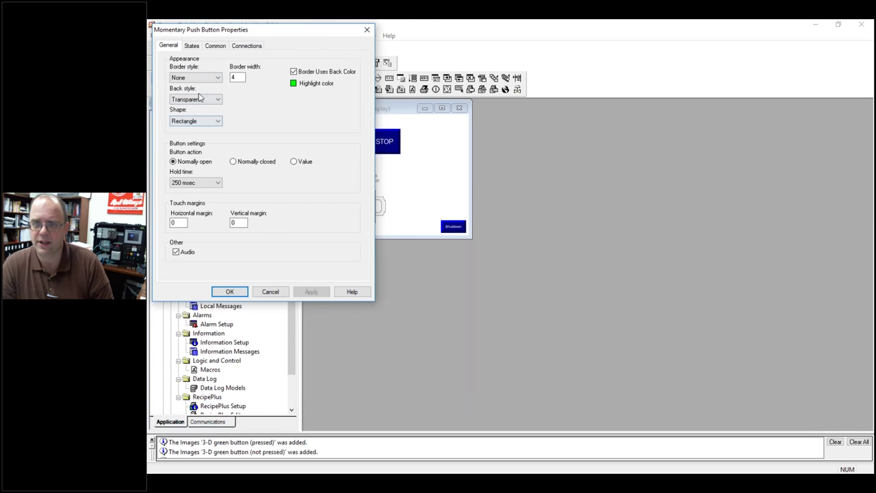
pyautogui.click(192, 45)
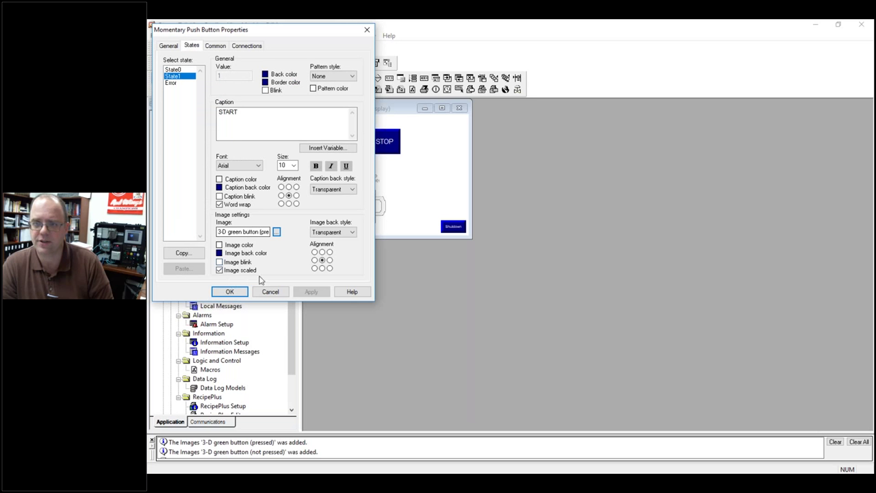
pyautogui.doubleClick(256, 125)
pyautogui.press('BackSpace')
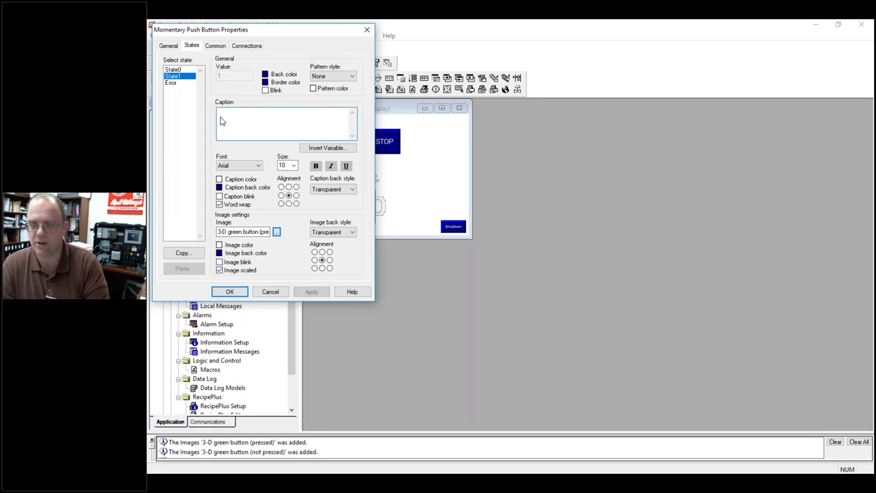
pyautogui.click(173, 69)
pyautogui.doubleClick(224, 113)
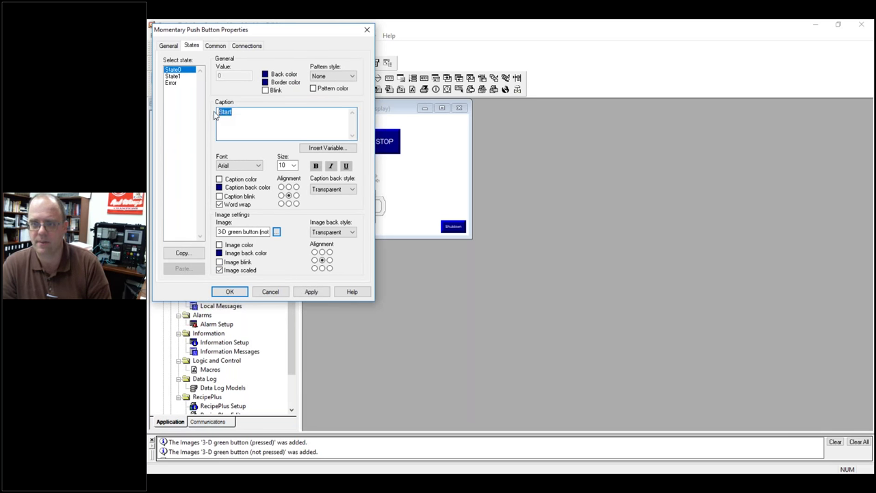
pyautogui.press('BackSpace')
pyautogui.click(309, 291)
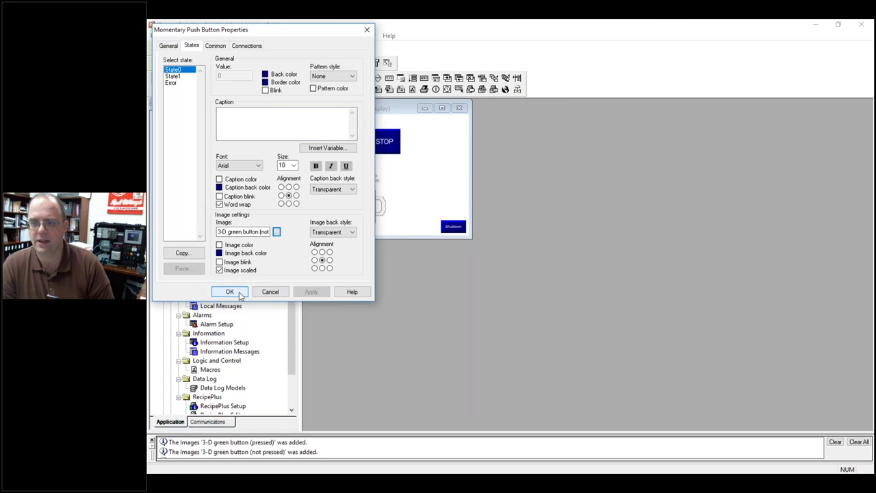
pyautogui.click(240, 292)
pyautogui.moveTo(343, 152); pyautogui.dragTo(402, 146)
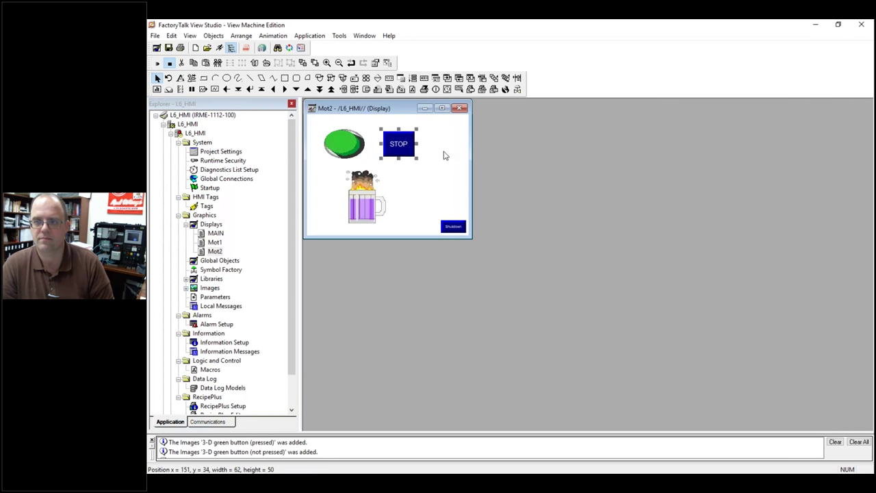
# Open the STOP button's properties and delete the STOP and Stop captions from State1 and State0.
pyautogui.rightClick(402, 148)
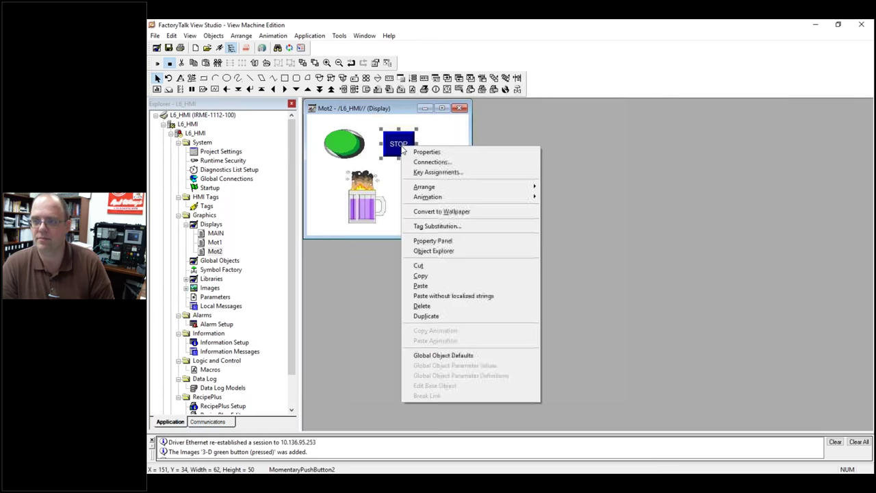
pyautogui.click(422, 152)
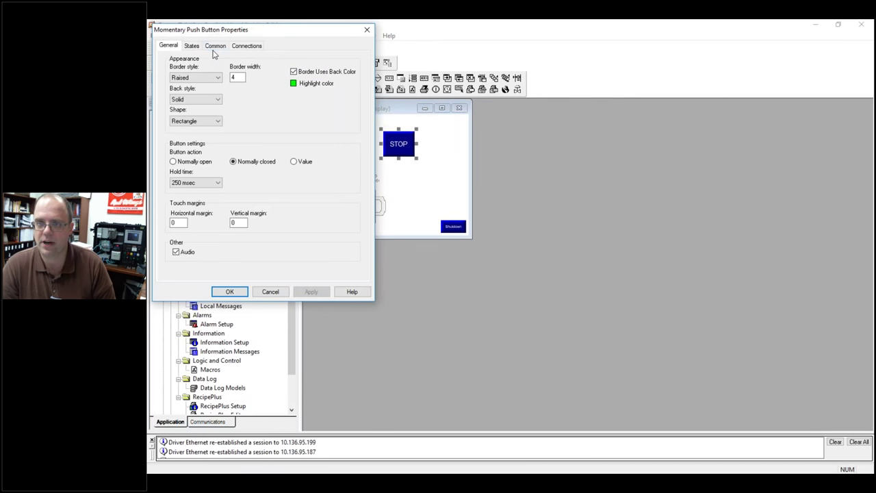
pyautogui.click(193, 46)
pyautogui.doubleClick(216, 119)
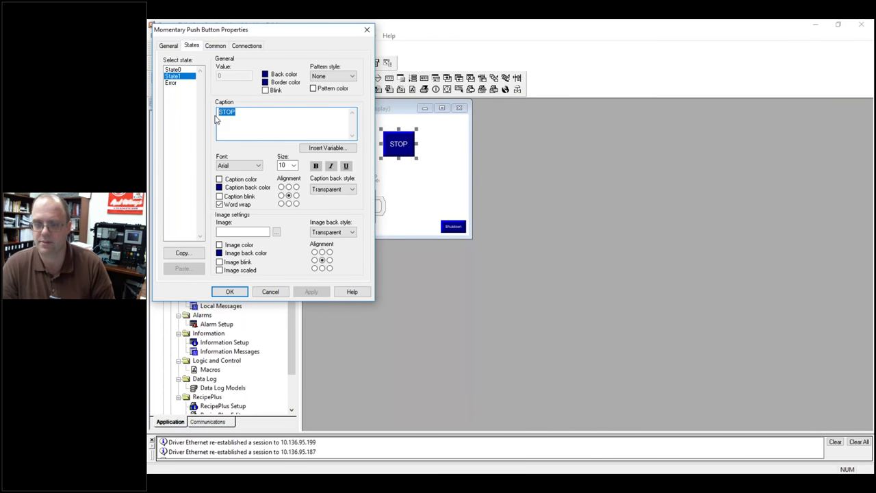
pyautogui.press('Delete')
pyautogui.click(173, 69)
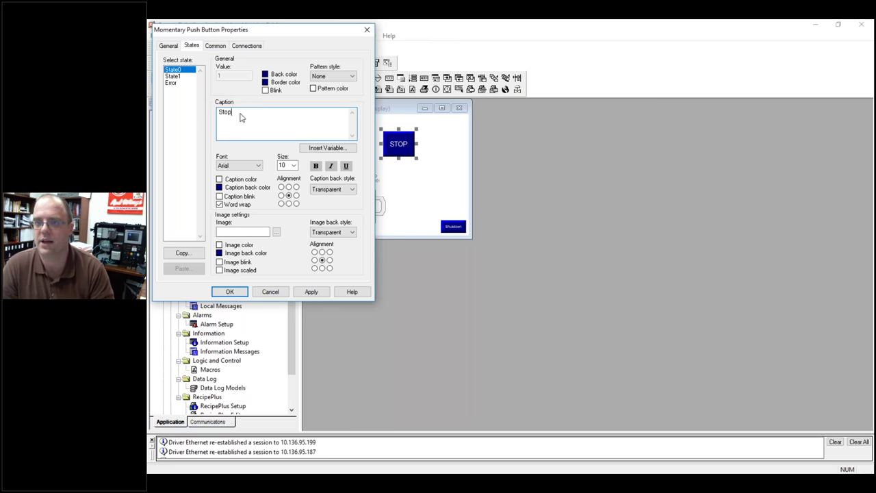
pyautogui.doubleClick(217, 113)
pyautogui.press('Delete')
pyautogui.click(169, 46)
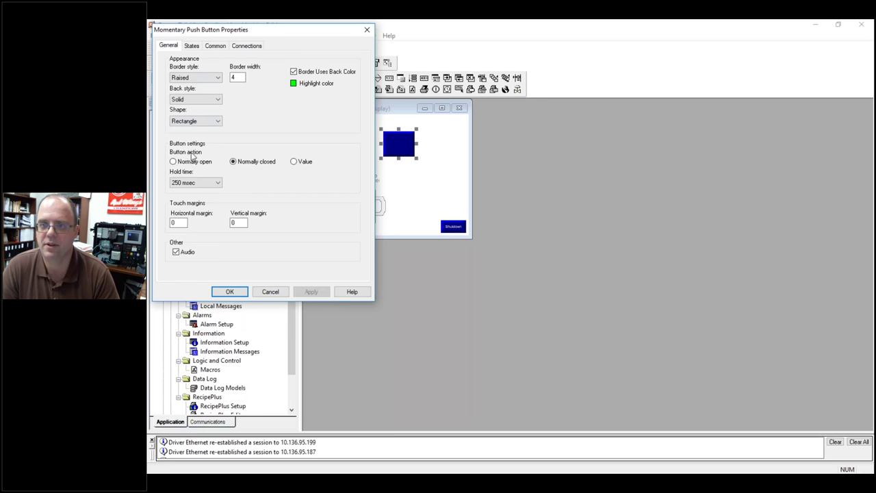
pyautogui.click(192, 46)
pyautogui.click(173, 76)
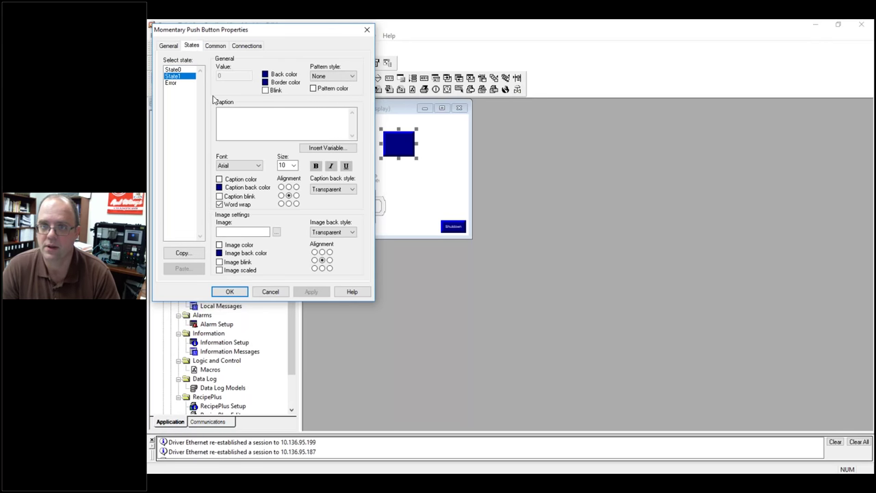
pyautogui.click(174, 69)
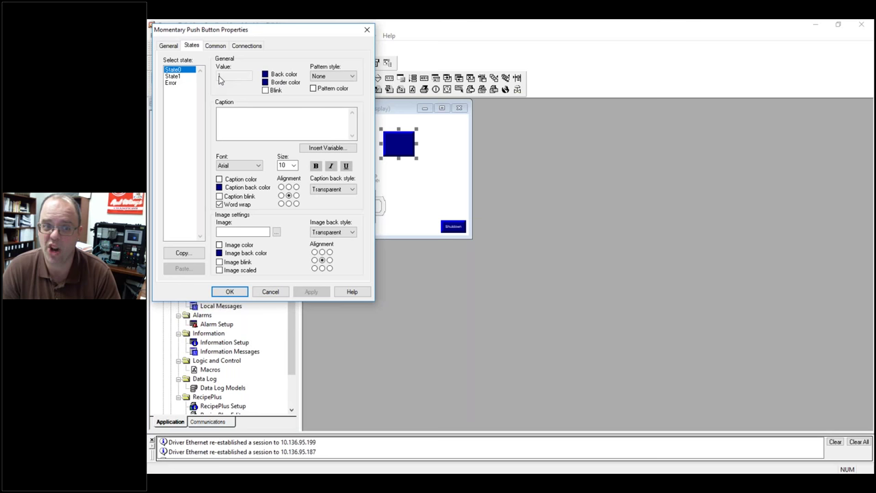
# Launch the symbol library for State0's image and browse the Gadget Buttons 1–3 categories.
pyautogui.click(277, 231)
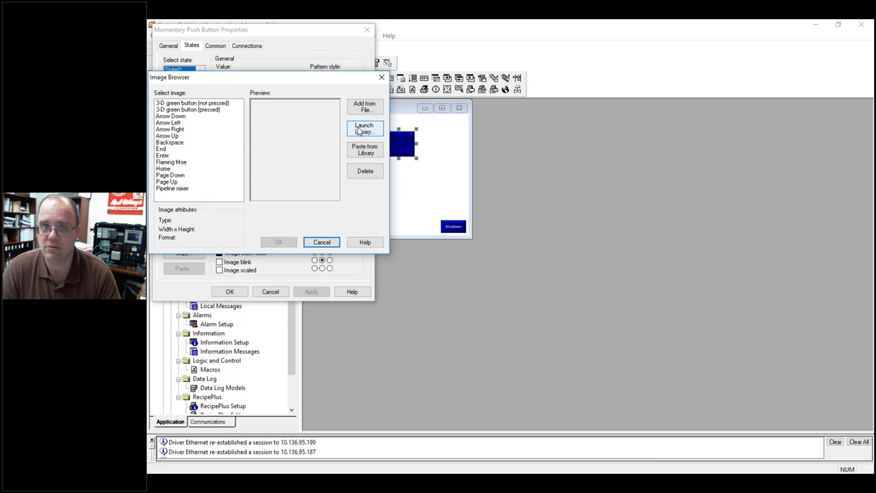
pyautogui.click(364, 128)
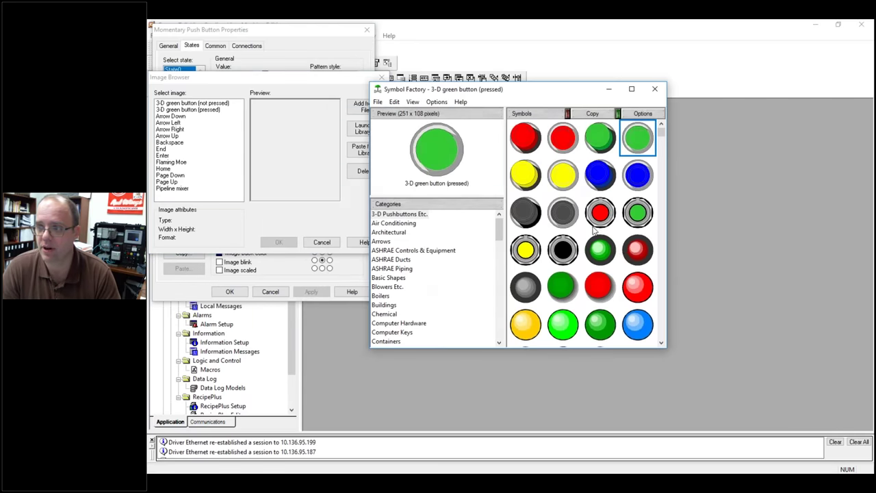
pyautogui.scroll(-1, 450, 261)
pyautogui.moveTo(663, 134); pyautogui.dragTo(687, 110)
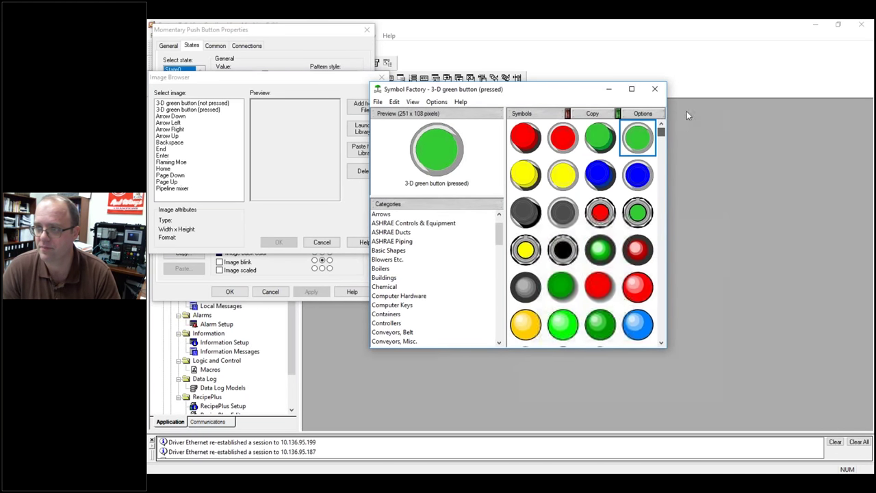
pyautogui.scroll(-5, 413, 283)
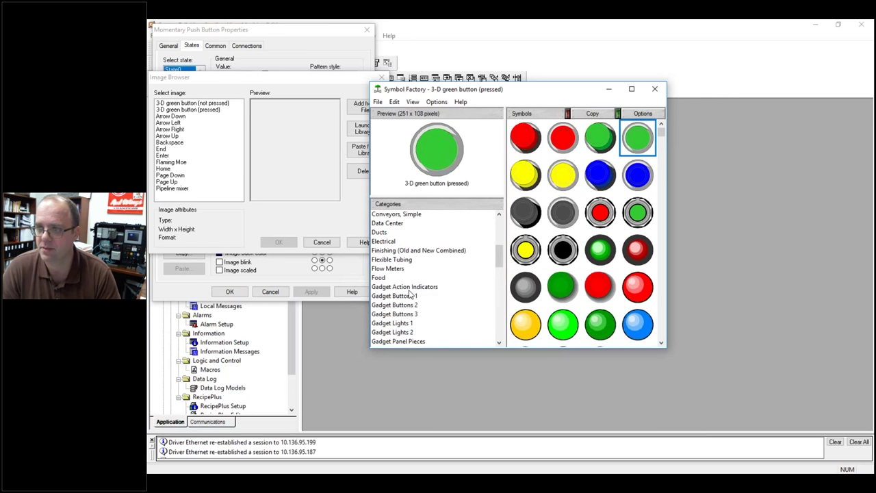
pyautogui.click(411, 295)
pyautogui.click(411, 304)
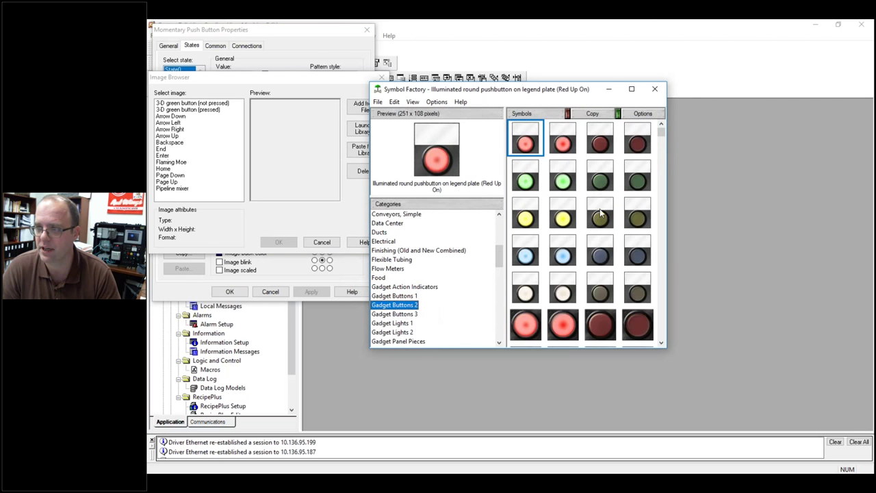
pyautogui.moveTo(661, 136); pyautogui.dragTo(676, 333)
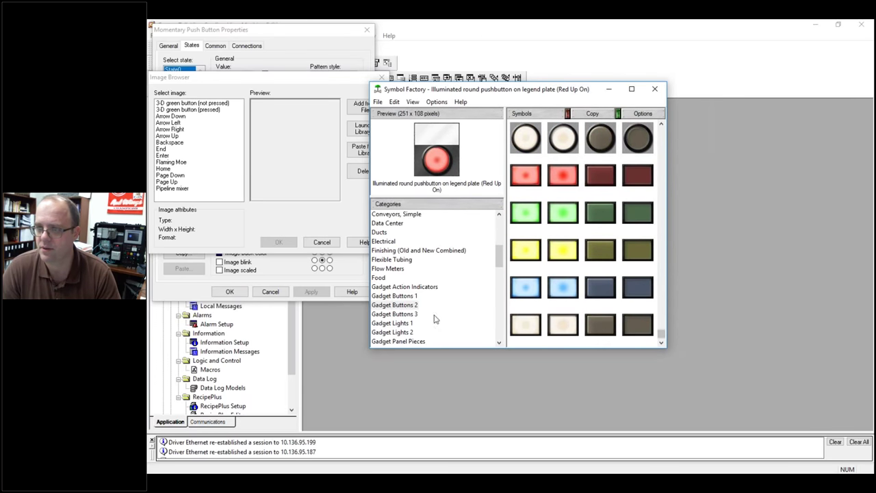
pyautogui.click(409, 313)
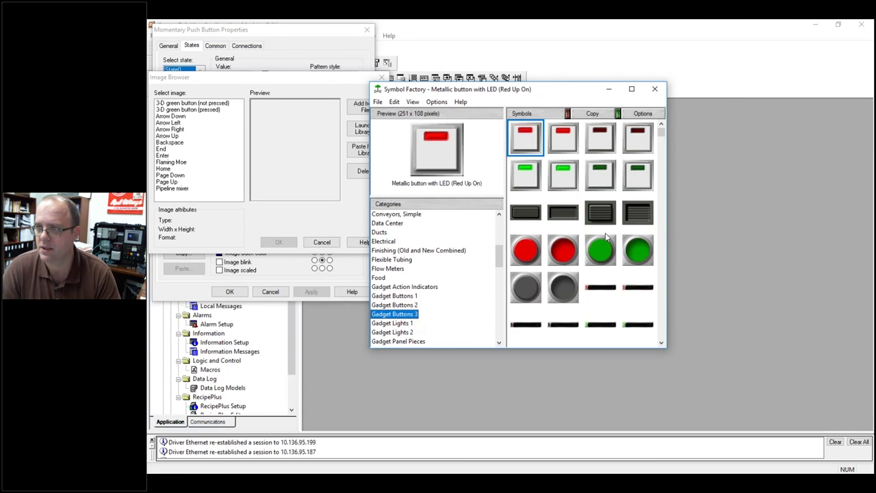
pyautogui.click(417, 295)
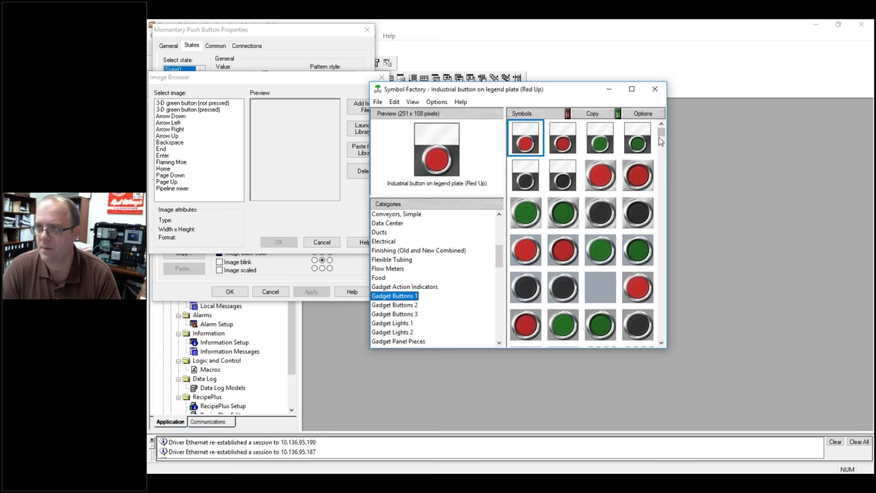
pyautogui.moveTo(661, 141); pyautogui.dragTo(658, 198)
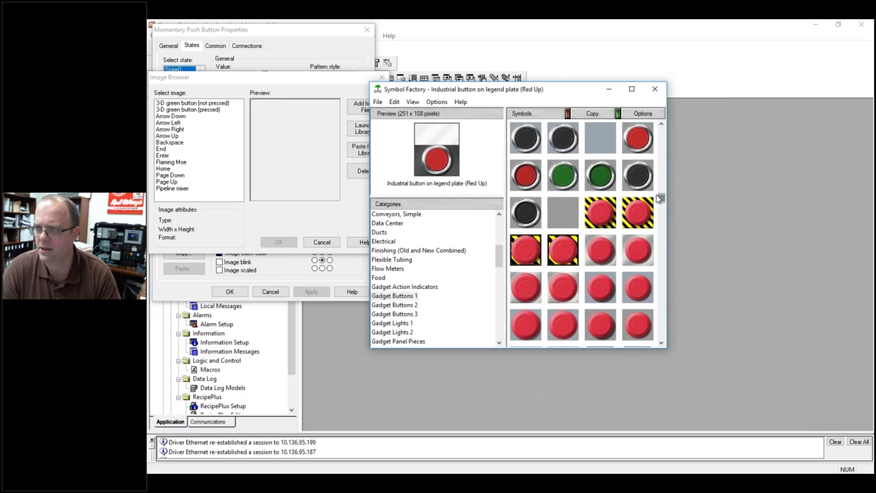
# Compare the large e-stop symbols and copy Large e-stop on metal plate (Up).
pyautogui.click(600, 218)
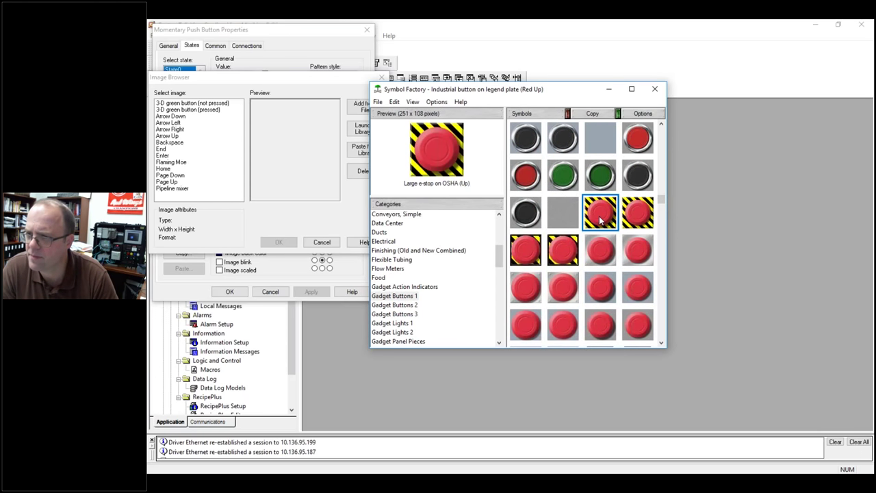
pyautogui.click(643, 217)
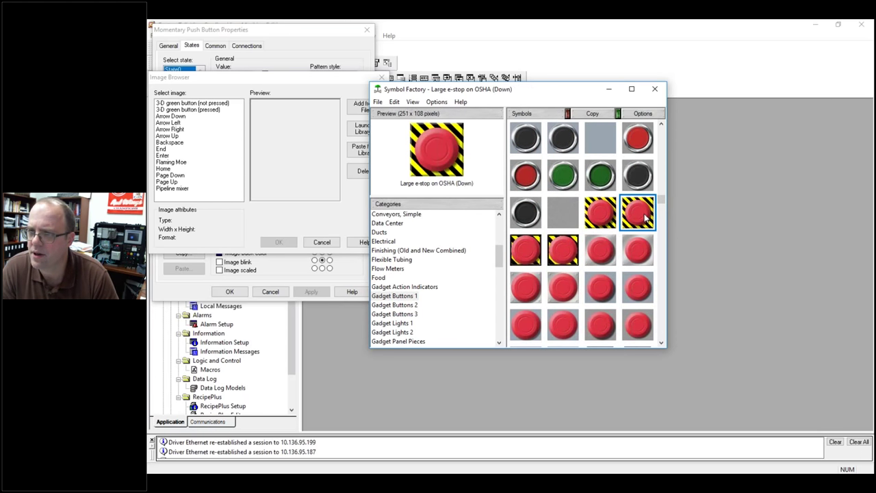
pyautogui.click(599, 216)
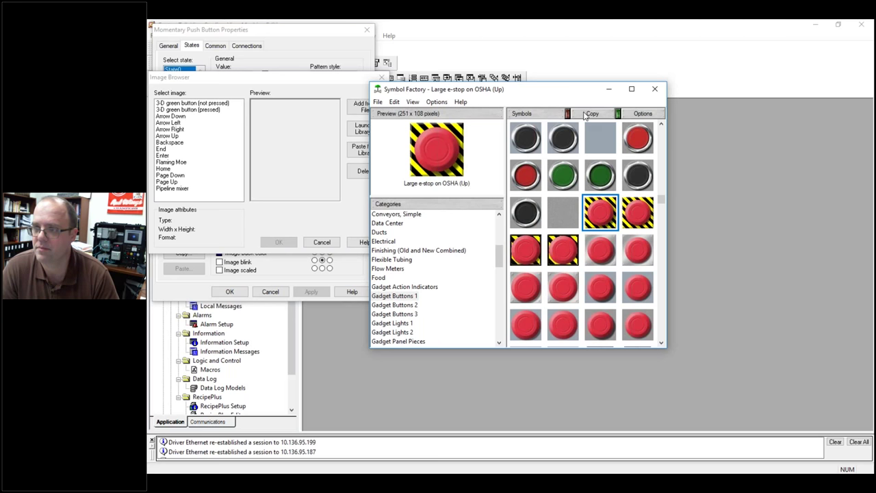
pyautogui.click(601, 253)
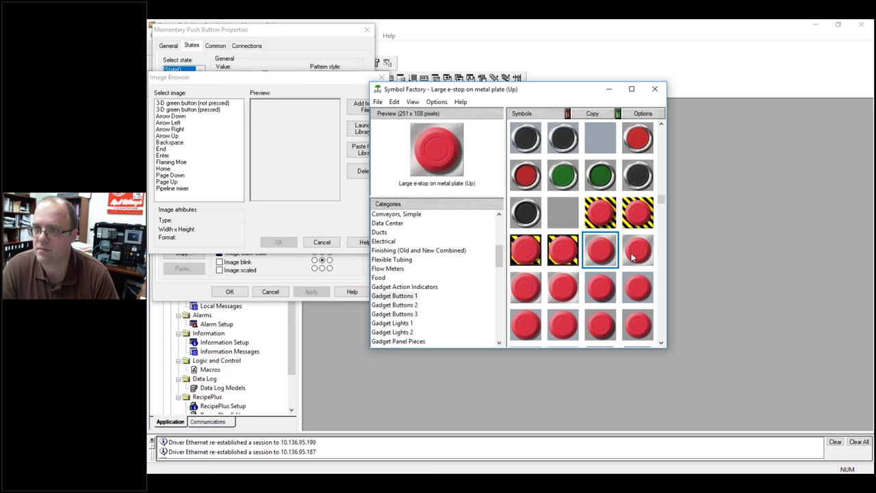
pyautogui.click(633, 258)
pyautogui.click(595, 255)
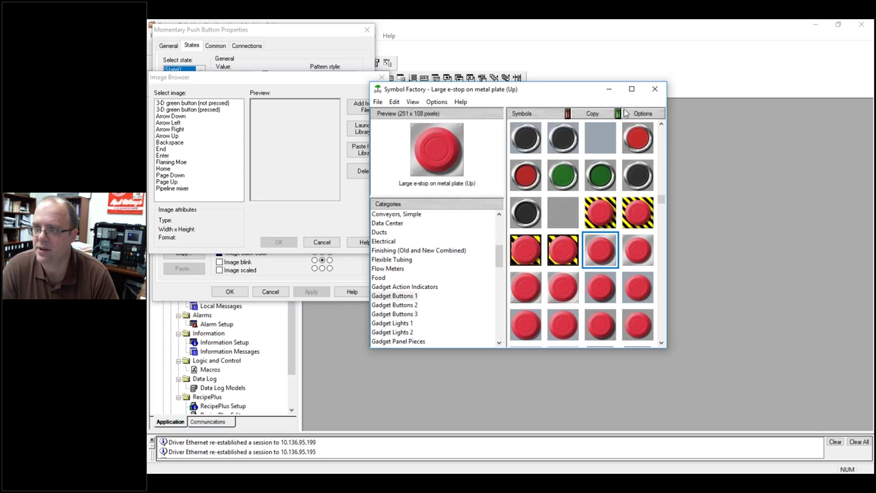
pyautogui.click(593, 114)
# Paste the e-stop (Up) symbol into the image list and assign it to State0.
pyautogui.click(376, 146)
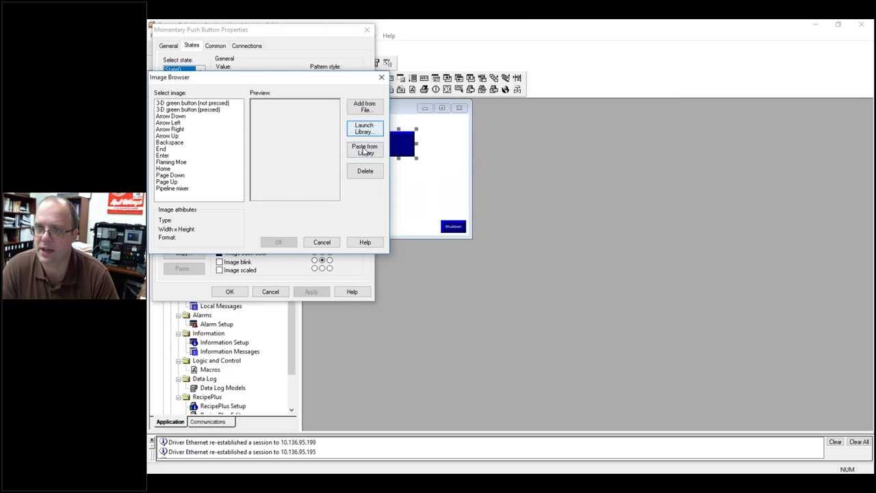
pyautogui.click(260, 184)
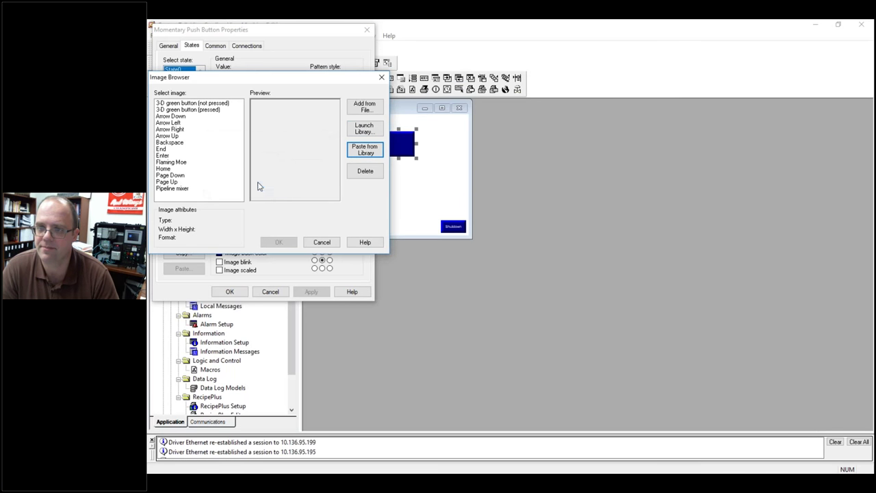
pyautogui.click(279, 242)
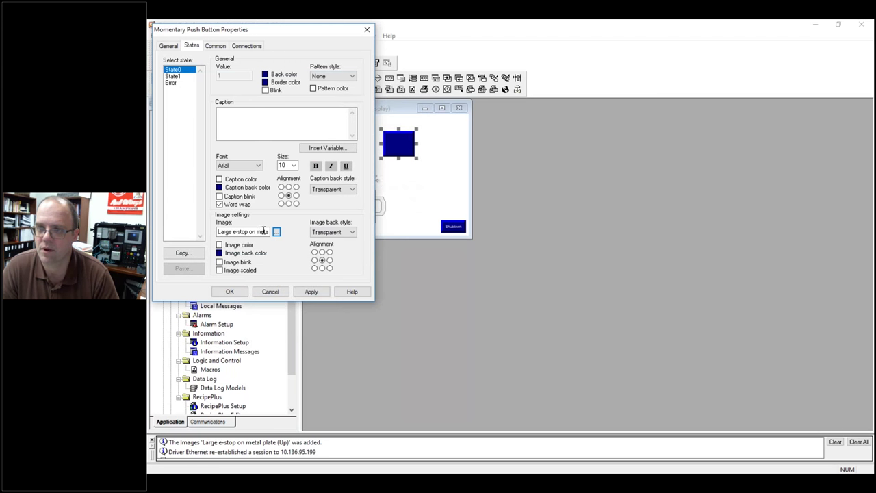
# Give State1 the Large e-stop on metal plate (Down) image from the symbol library.
pyautogui.click(179, 77)
pyautogui.click(277, 231)
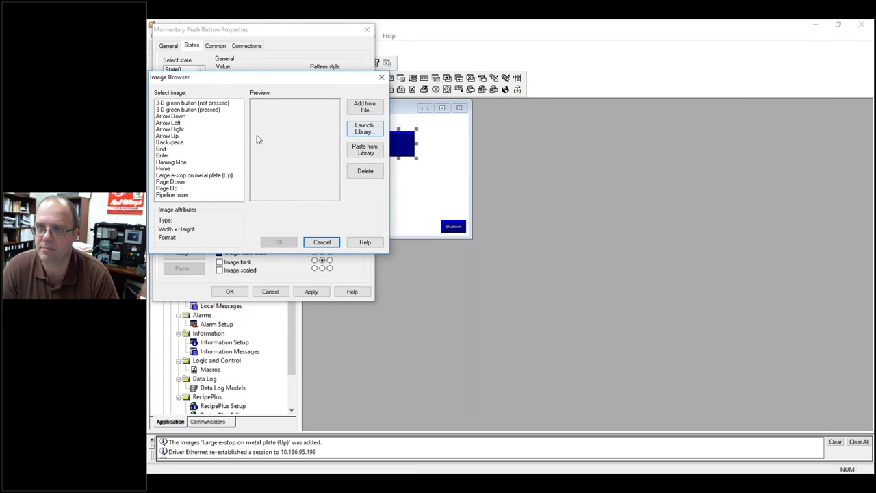
pyautogui.click(364, 128)
pyautogui.click(629, 254)
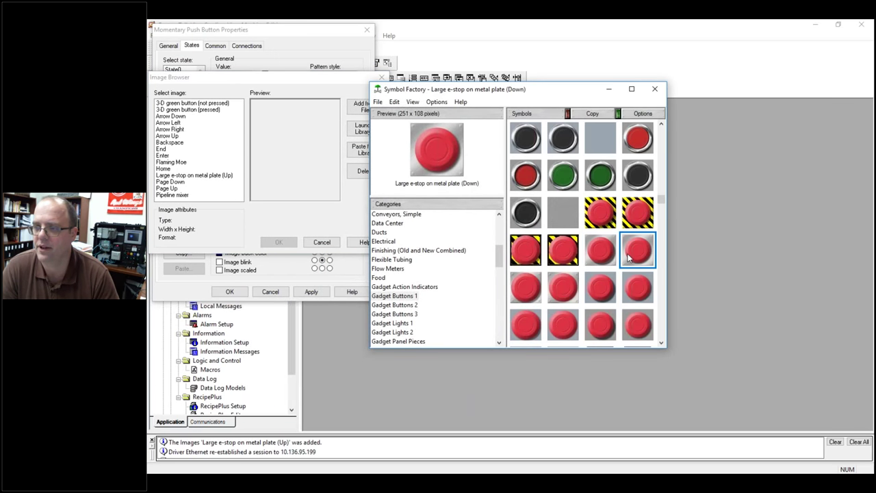
pyautogui.click(593, 116)
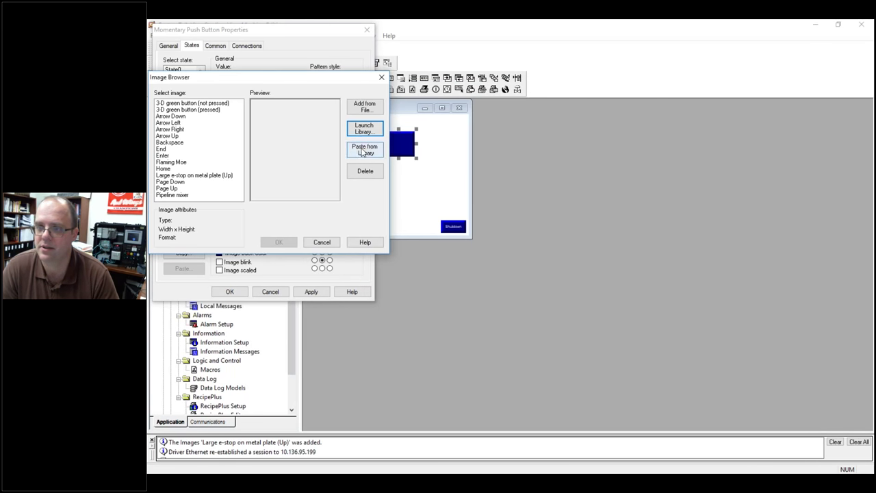
pyautogui.click(357, 152)
pyautogui.click(267, 181)
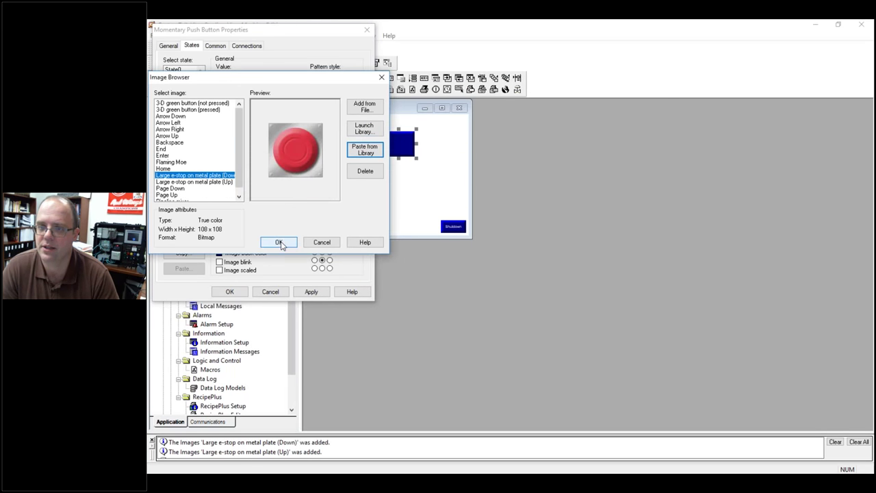
pyautogui.click(280, 243)
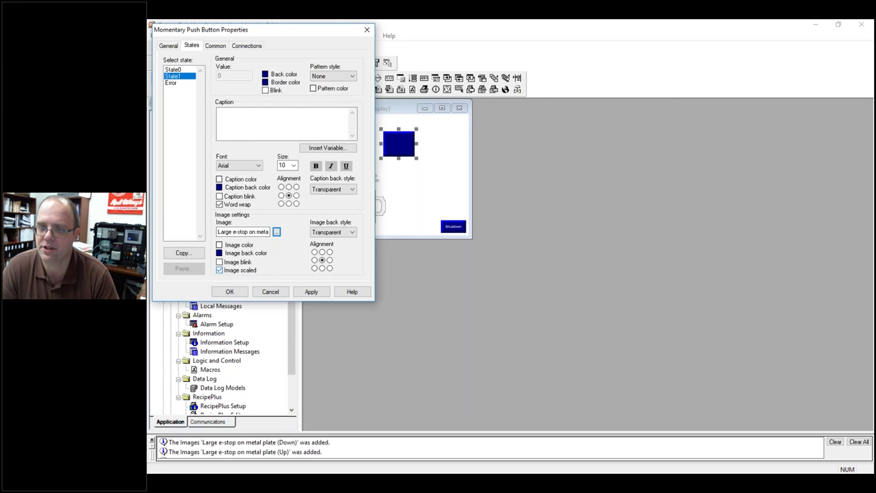
# Make State0's e-stop image scale to fill the button.
pyautogui.click(179, 72)
pyautogui.click(250, 271)
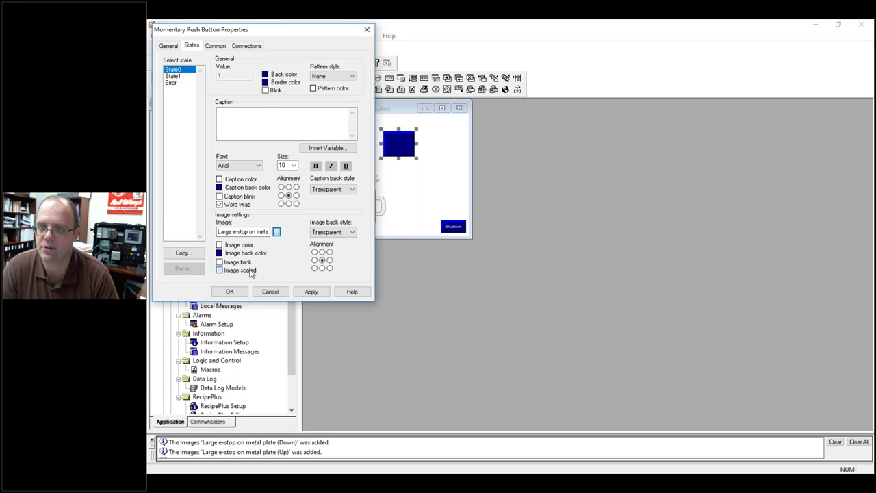
pyautogui.click(310, 293)
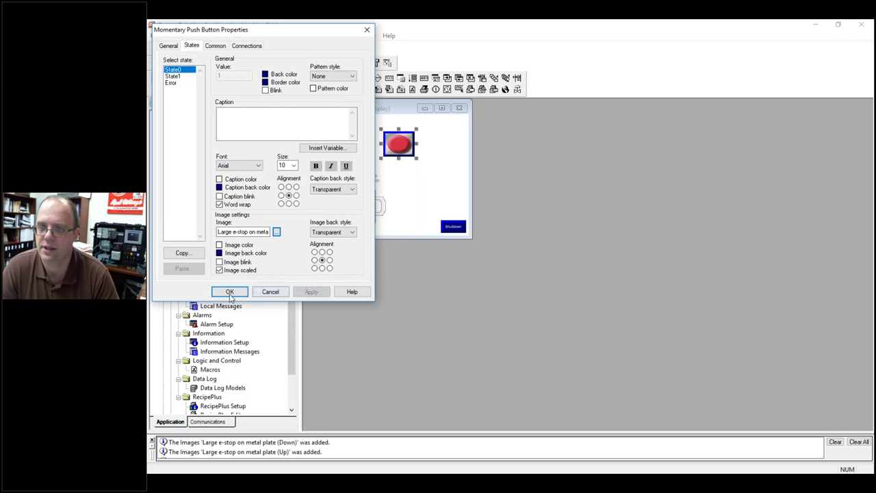
# Set the button's back style to Transparent and border style to None, then confirm.
pyautogui.click(173, 47)
pyautogui.click(204, 99)
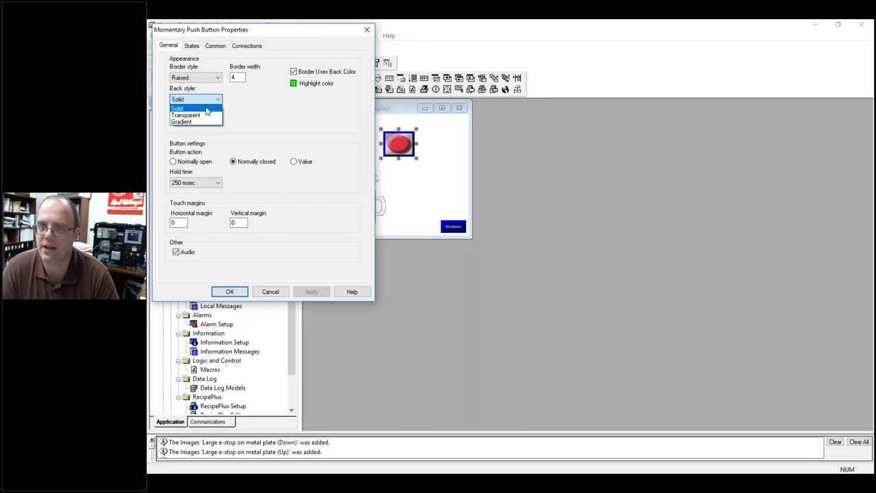
pyautogui.click(204, 115)
pyautogui.click(195, 78)
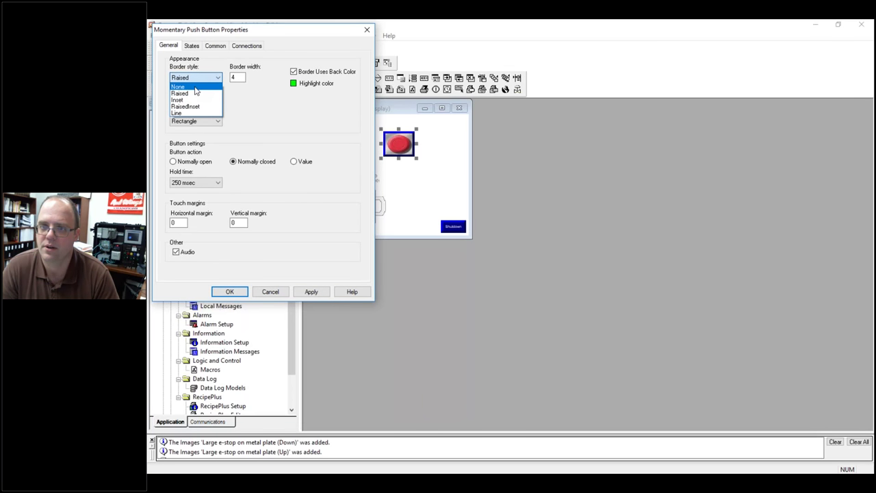
pyautogui.click(195, 88)
pyautogui.click(229, 292)
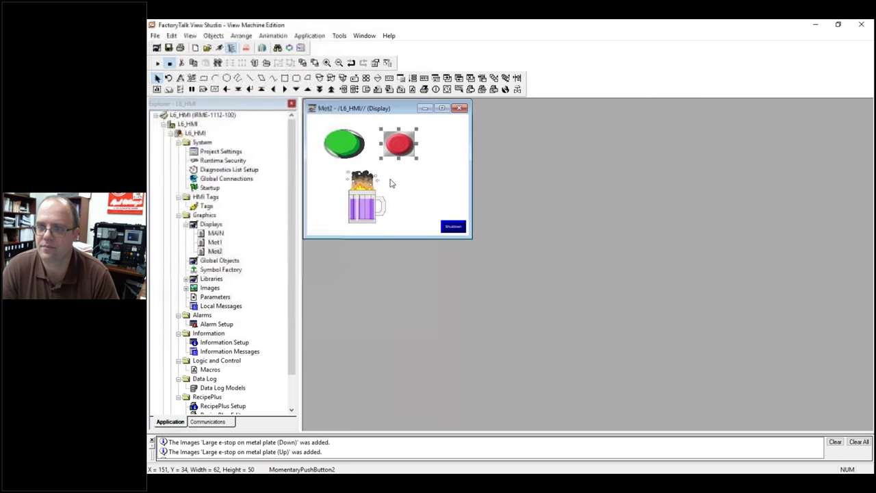
# Enlarge the red e-stop button and delete the mug graphic from Mot2.
pyautogui.moveTo(383, 162); pyautogui.dragTo(401, 140)
pyautogui.moveTo(363, 205); pyautogui.dragTo(372, 206)
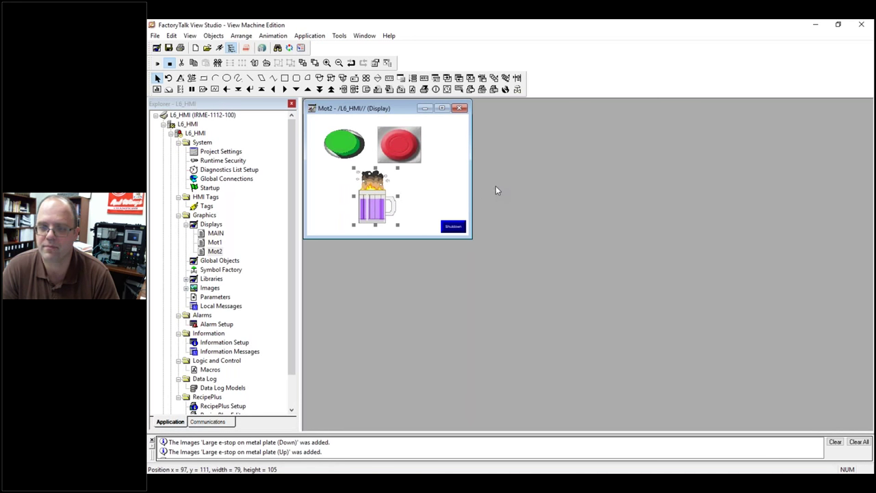
pyautogui.click(213, 36)
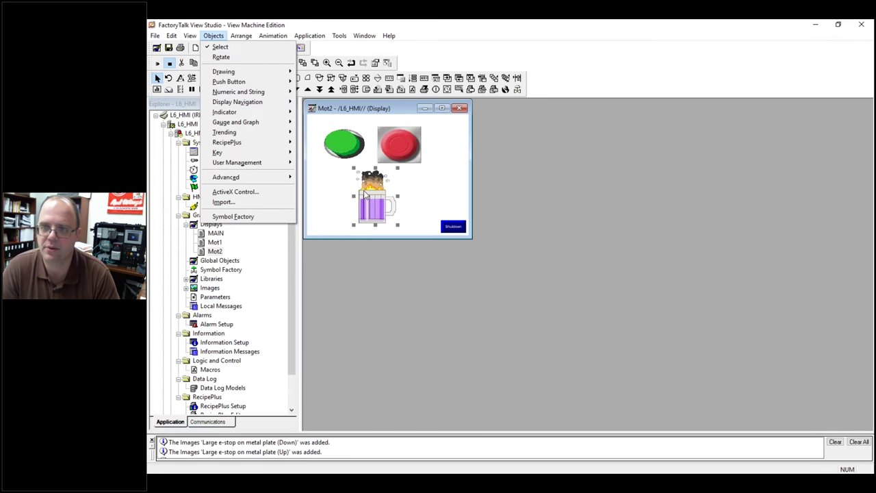
pyautogui.click(365, 195)
pyautogui.press('Delete')
# Open the Objects menu's Indicator submenu.
pyautogui.click(211, 37)
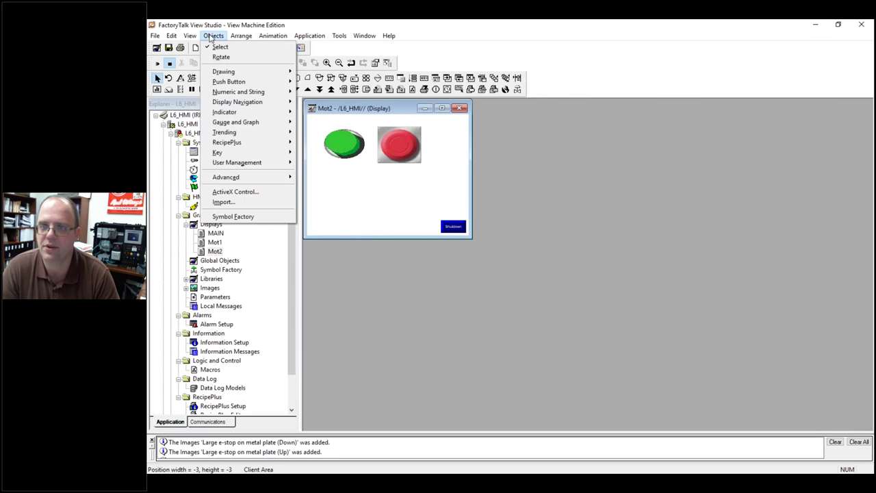
pyautogui.moveTo(253, 111)
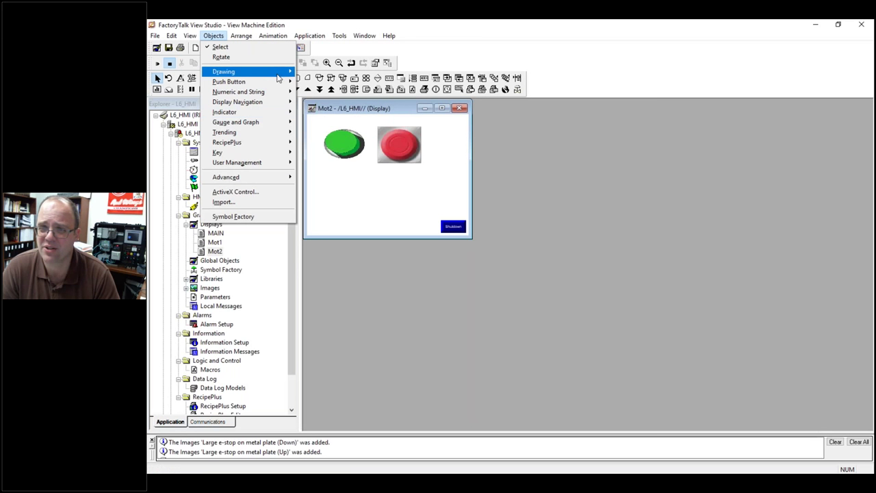
pyautogui.moveTo(285, 75)
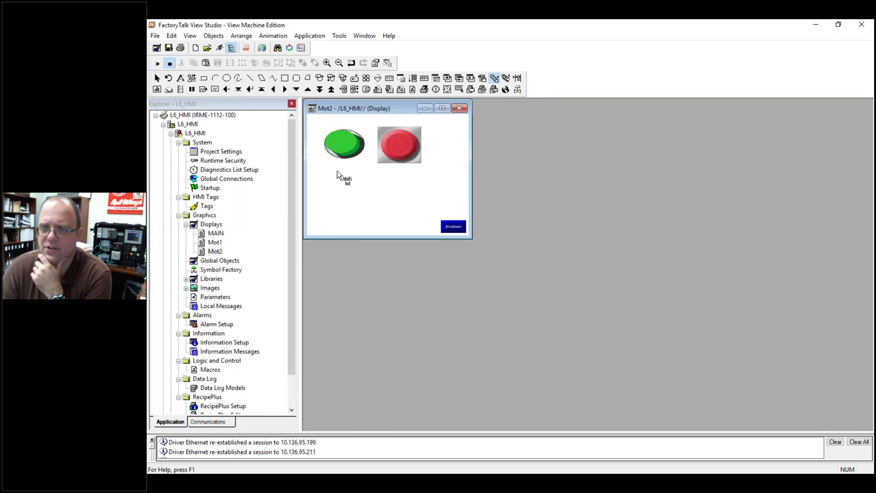
# Draw a multistate indicator below the buttons and give it 2 states.
pyautogui.moveTo(340, 171); pyautogui.dragTo(419, 212)
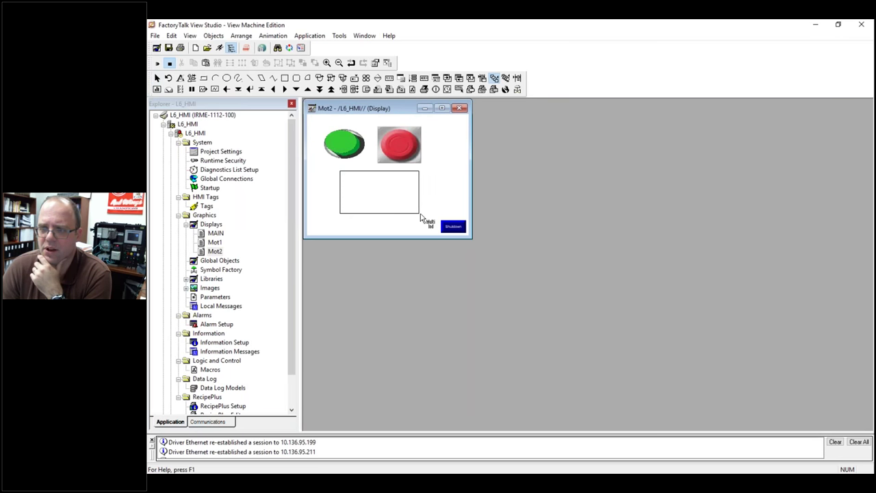
pyautogui.click(204, 166)
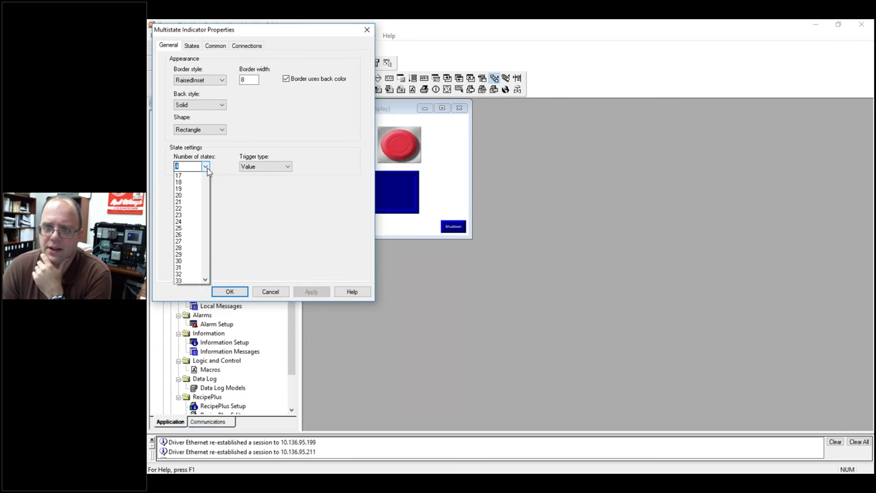
pyautogui.click(206, 178)
pyautogui.click(195, 175)
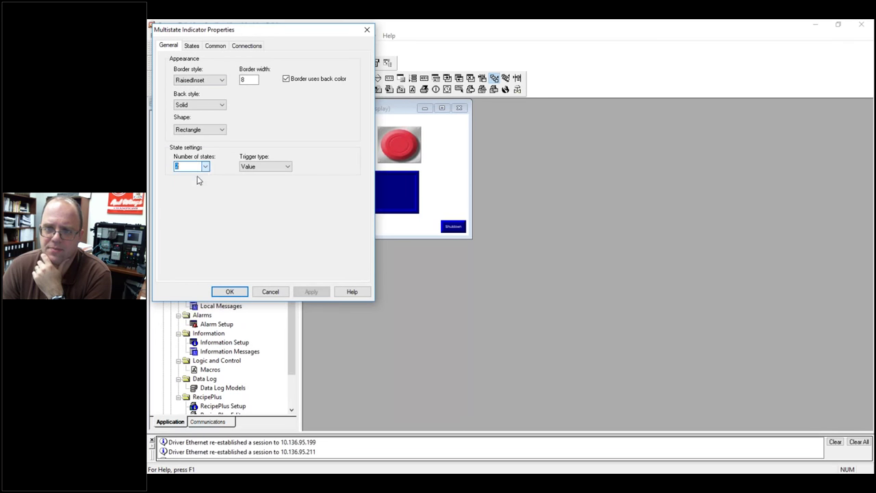
# Set the indicator to no border, a transparent background and a rectangle shape.
pyautogui.click(202, 80)
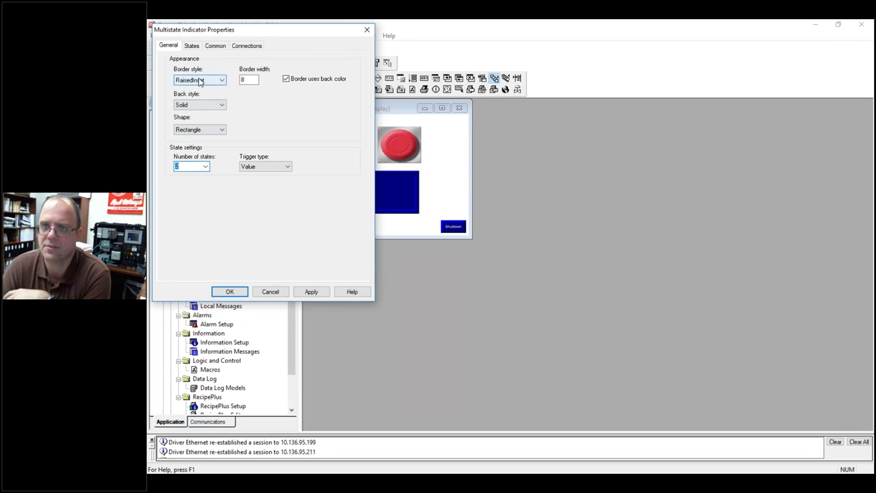
pyautogui.click(200, 89)
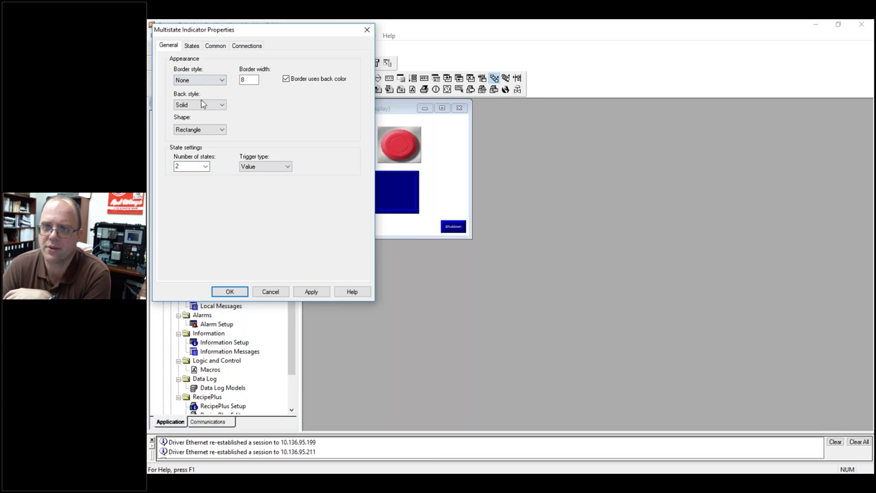
pyautogui.click(202, 104)
pyautogui.click(202, 127)
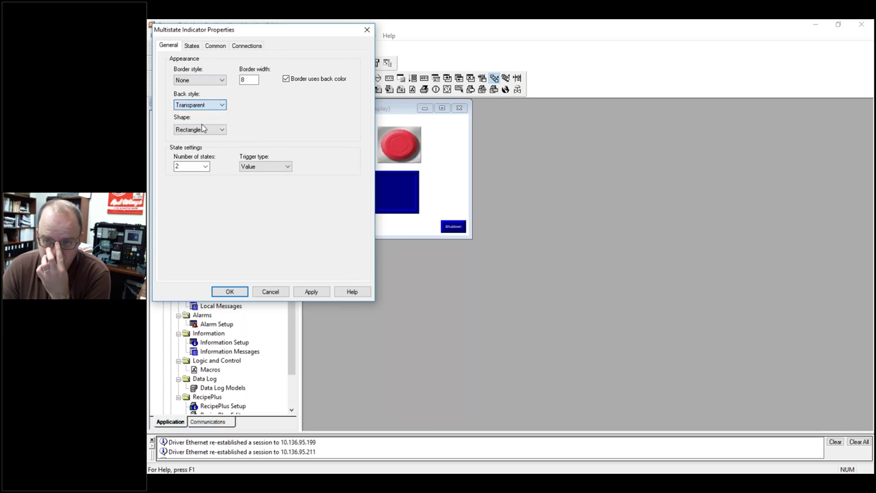
pyautogui.click(202, 128)
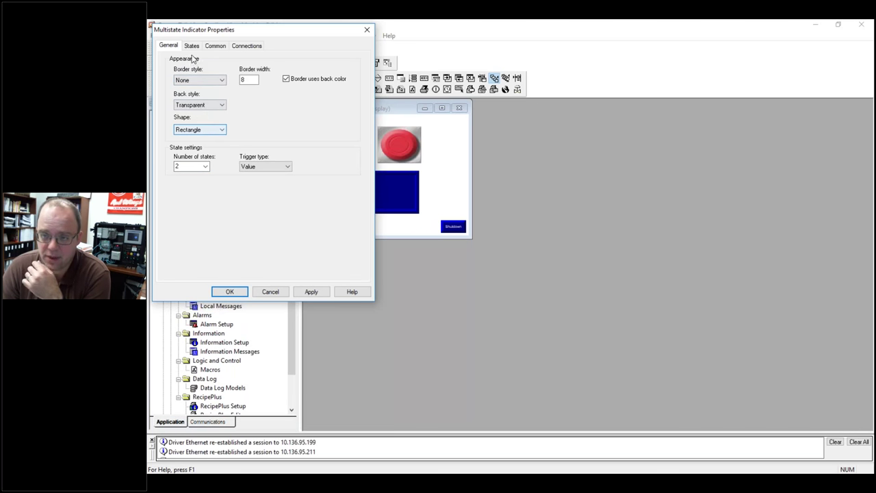
pyautogui.click(213, 130)
pyautogui.click(203, 141)
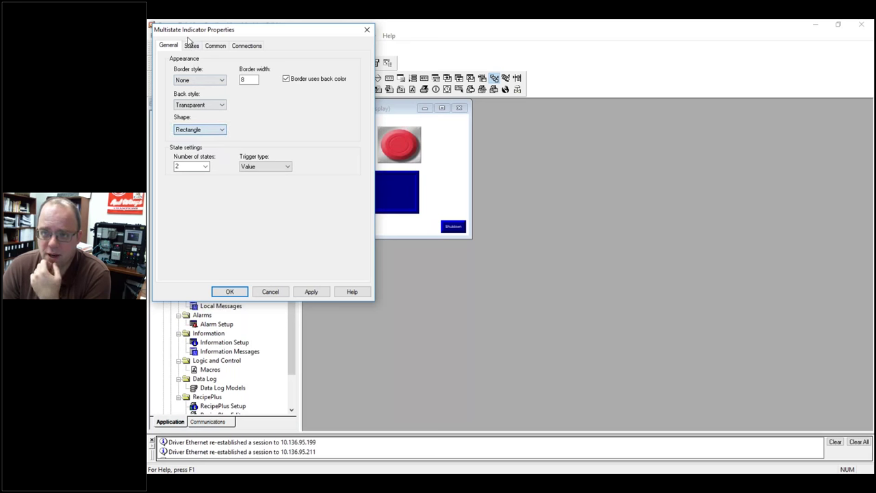
pyautogui.click(192, 46)
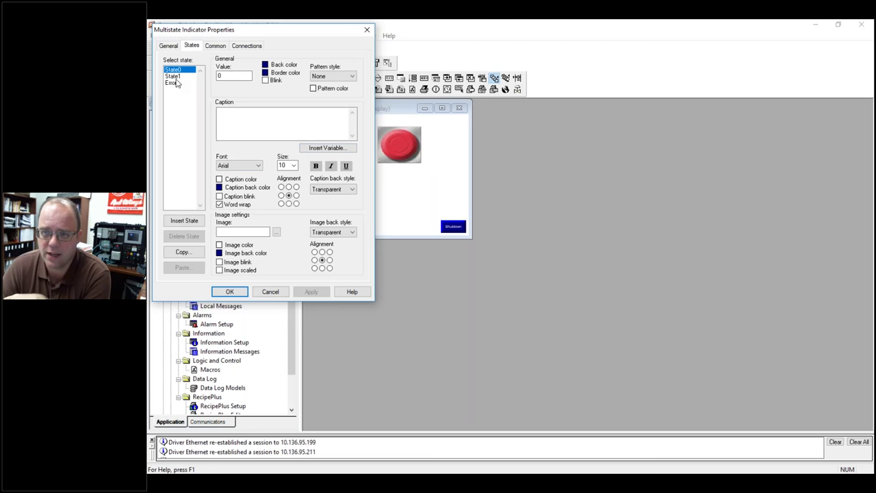
# Assign the Flaming Moe image to the indicator's State1 and apply it.
pyautogui.click(277, 232)
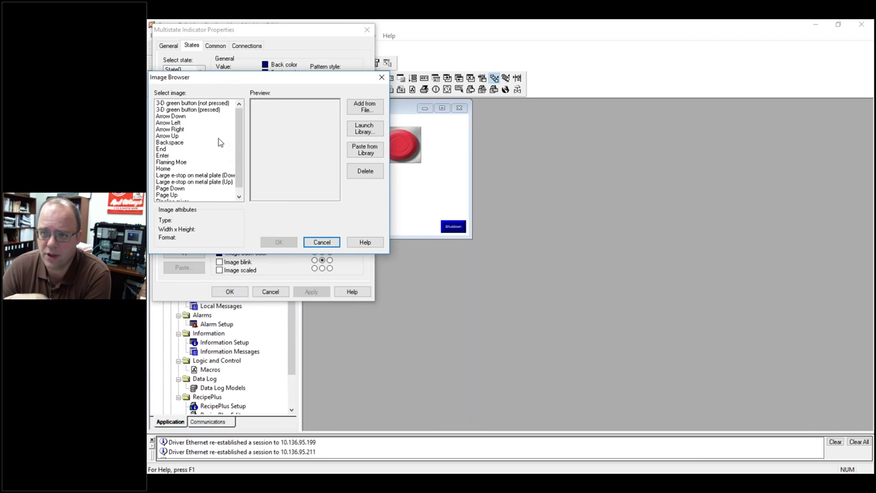
pyautogui.click(181, 163)
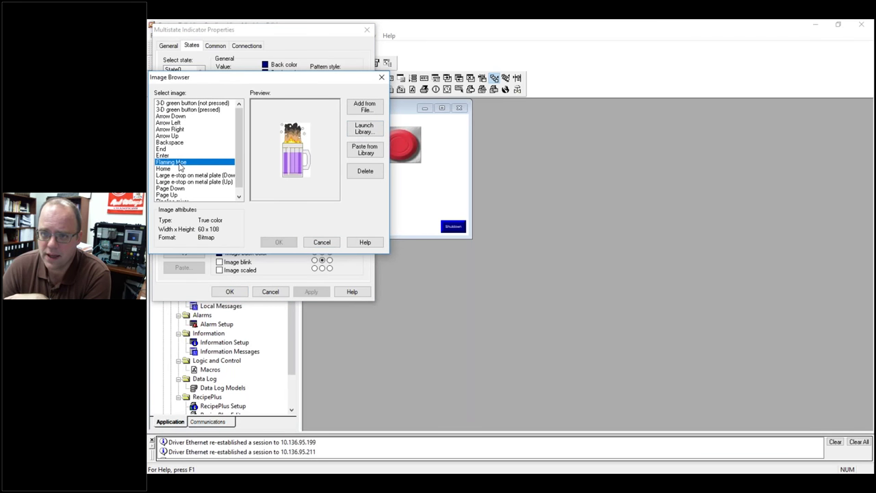
pyautogui.click(278, 242)
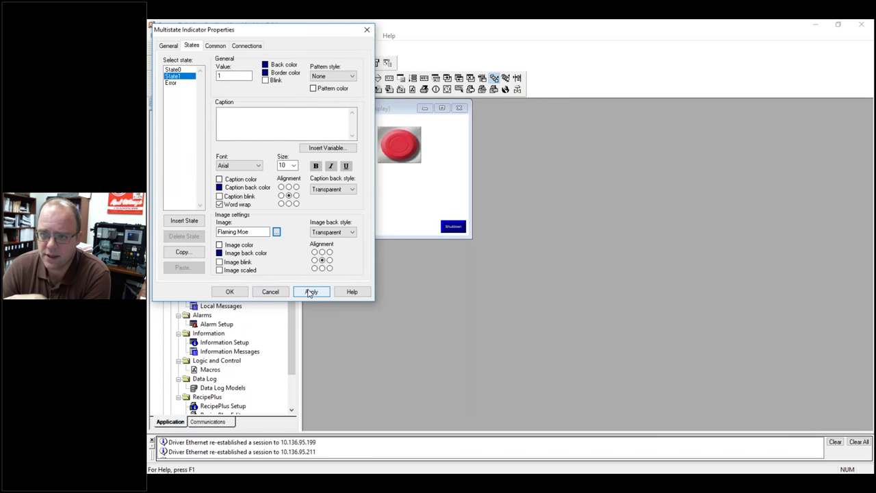
pyautogui.click(311, 291)
pyautogui.click(229, 291)
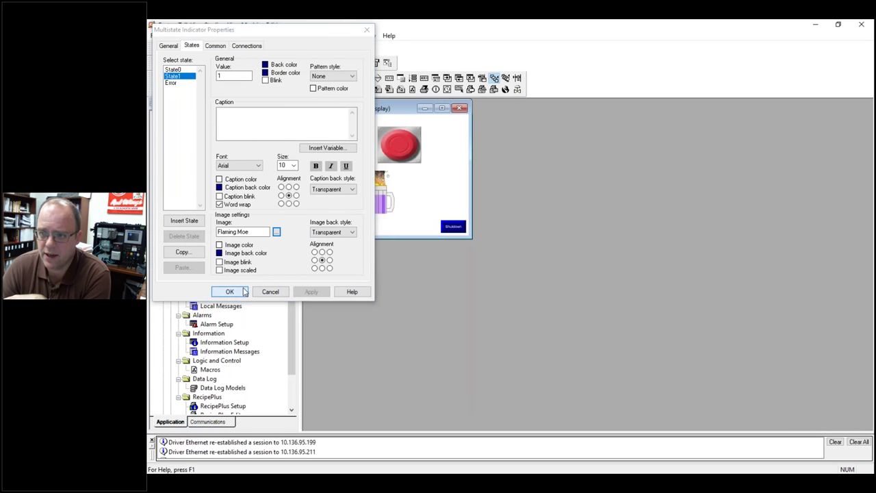
# Reopen the indicator's States settings and tick Image scaled.
pyautogui.doubleClick(375, 207)
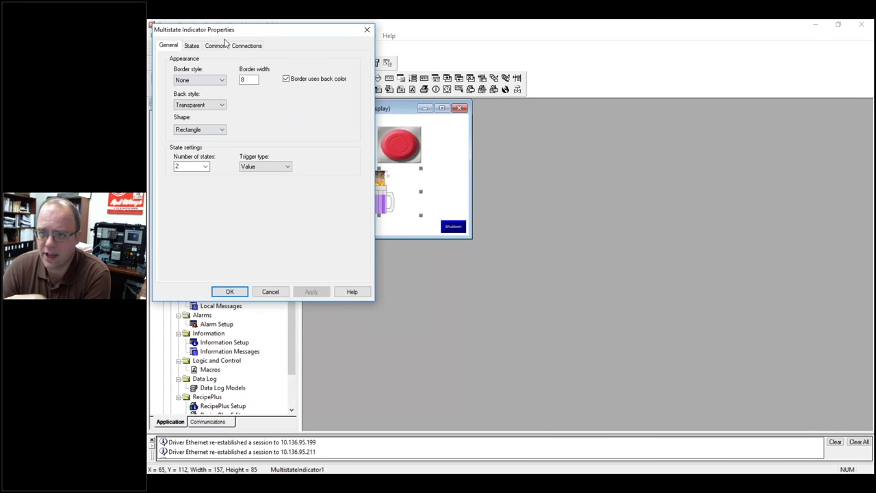
pyautogui.click(192, 46)
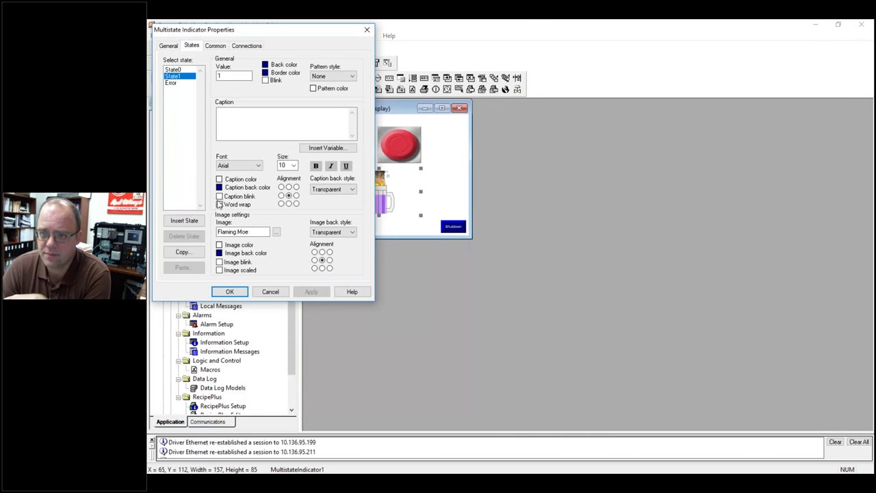
pyautogui.click(228, 271)
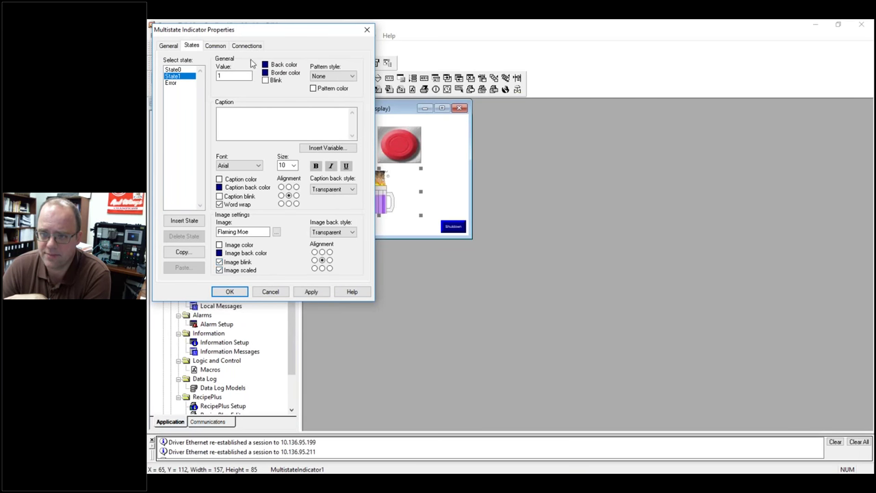
# Connect the multistate indicator to the motor2 tag.
pyautogui.click(215, 46)
pyautogui.click(241, 45)
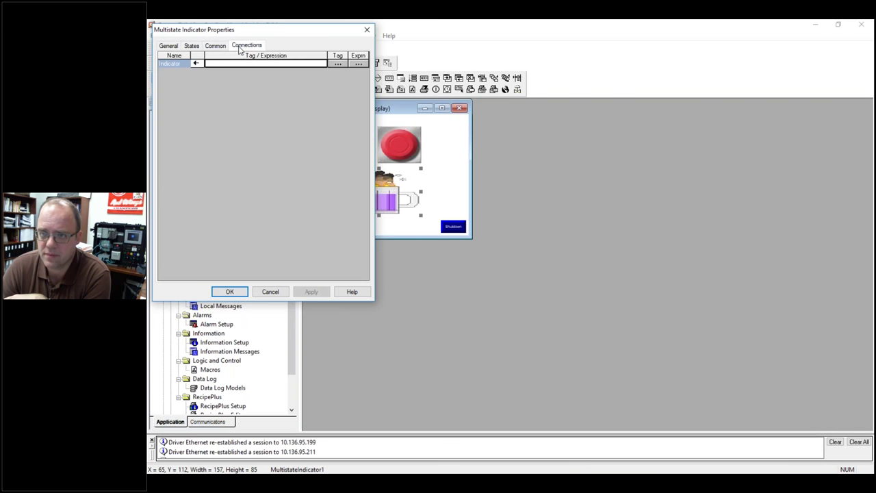
pyautogui.click(338, 64)
pyautogui.click(341, 155)
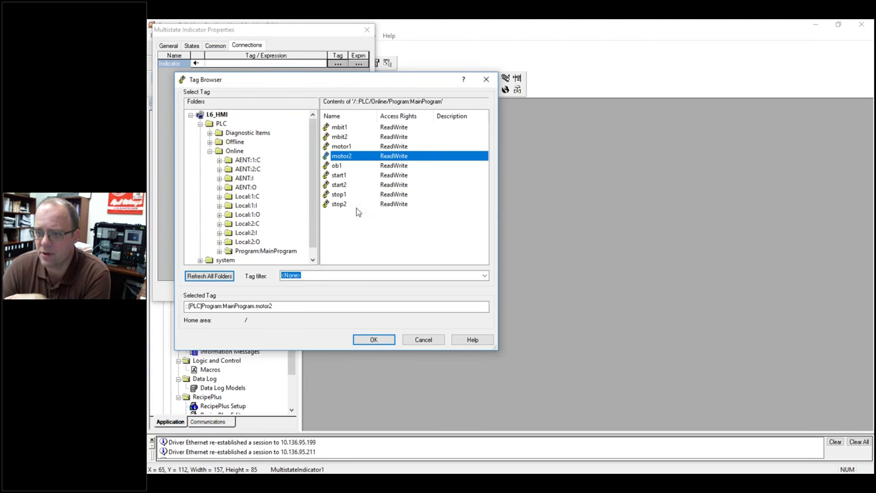
pyautogui.click(373, 339)
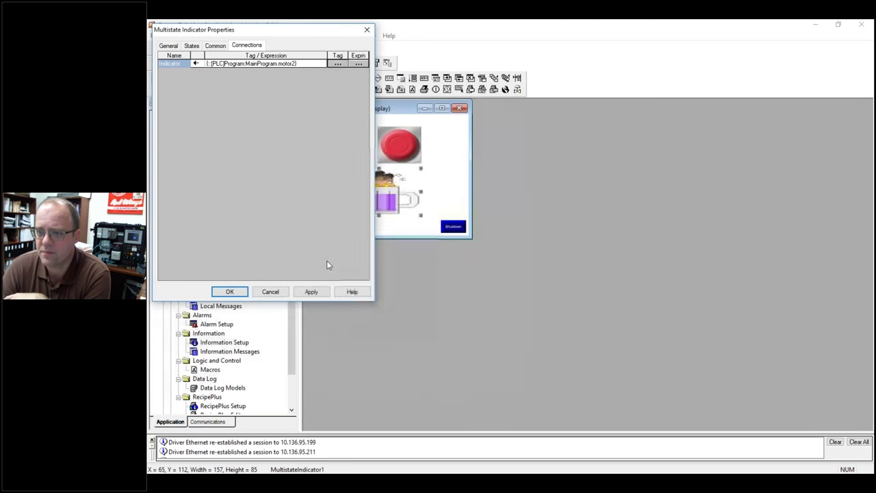
pyautogui.click(299, 293)
pyautogui.click(227, 290)
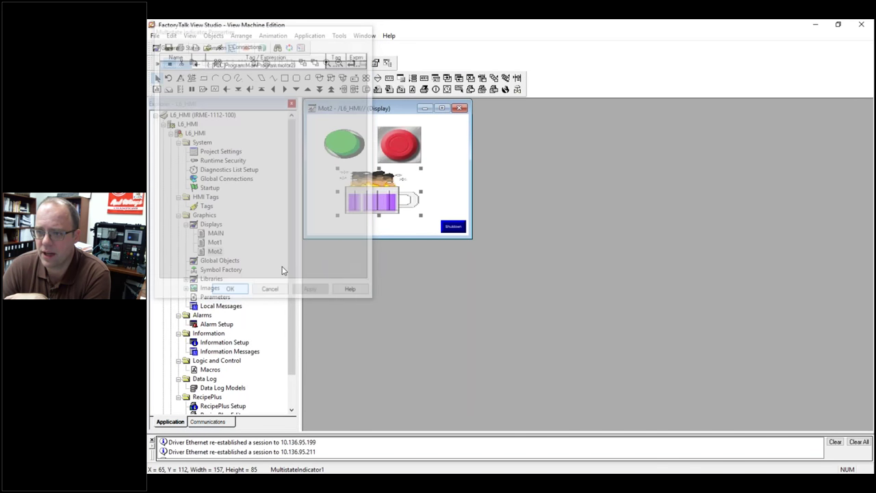
# Resize the mug indicator taller and narrower, centred under the buttons.
pyautogui.moveTo(337, 215); pyautogui.dragTo(343, 231)
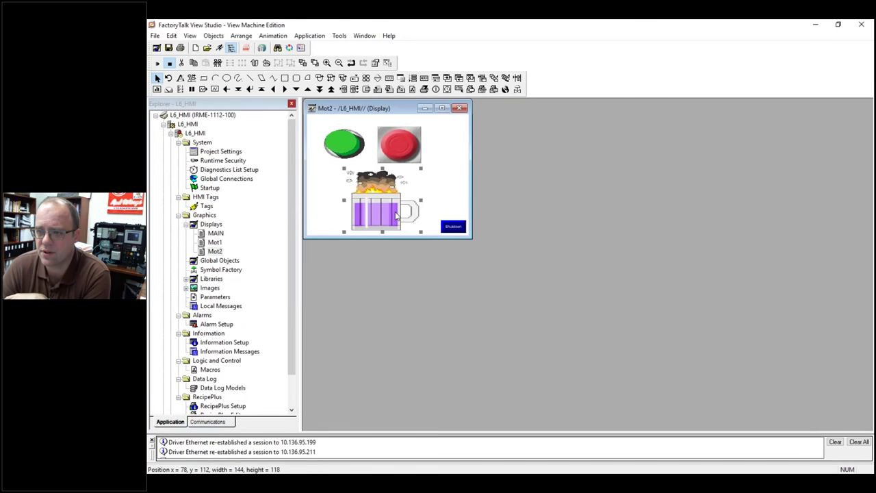
pyautogui.moveTo(396, 216); pyautogui.dragTo(387, 217)
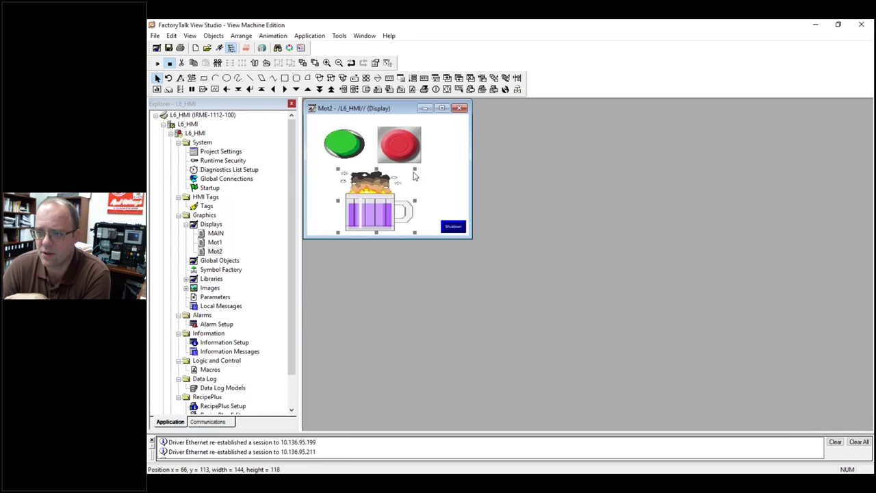
pyautogui.moveTo(413, 176); pyautogui.dragTo(386, 186)
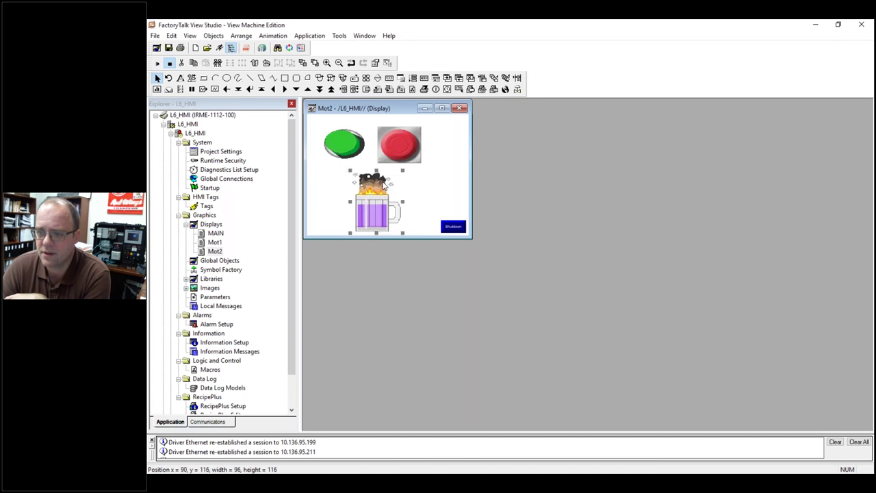
pyautogui.click(158, 62)
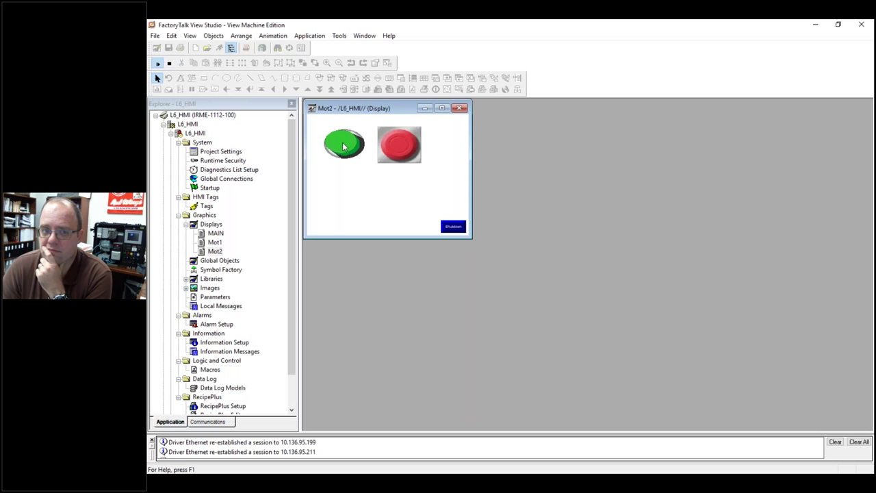
pyautogui.click(345, 144)
pyautogui.click(346, 148)
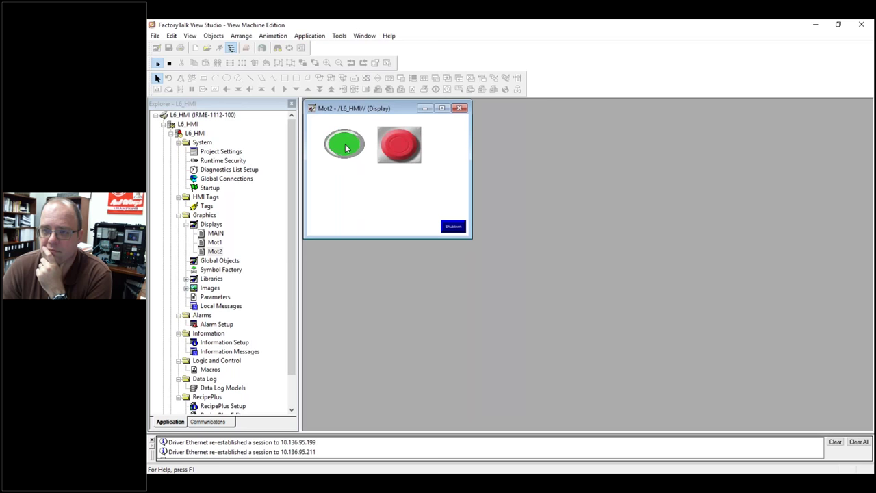
pyautogui.click(346, 147)
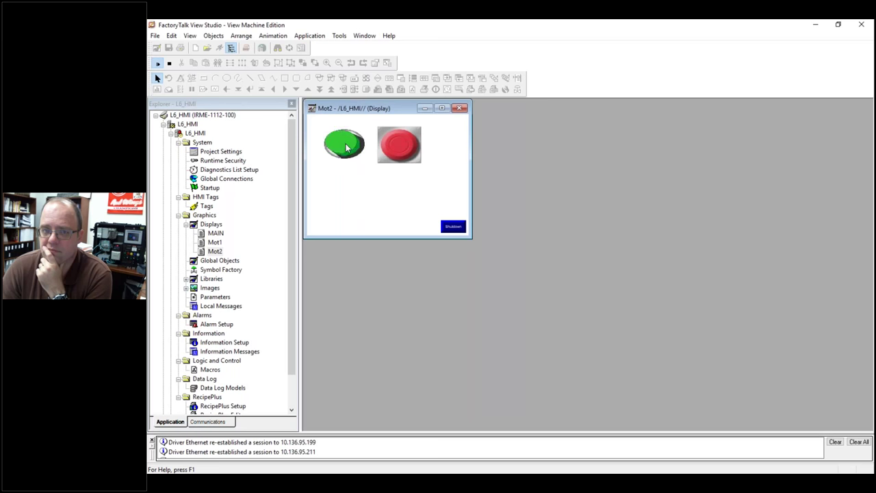
# Link the red stop button's value and indicator connections to the stop2 tag.
pyautogui.click(171, 64)
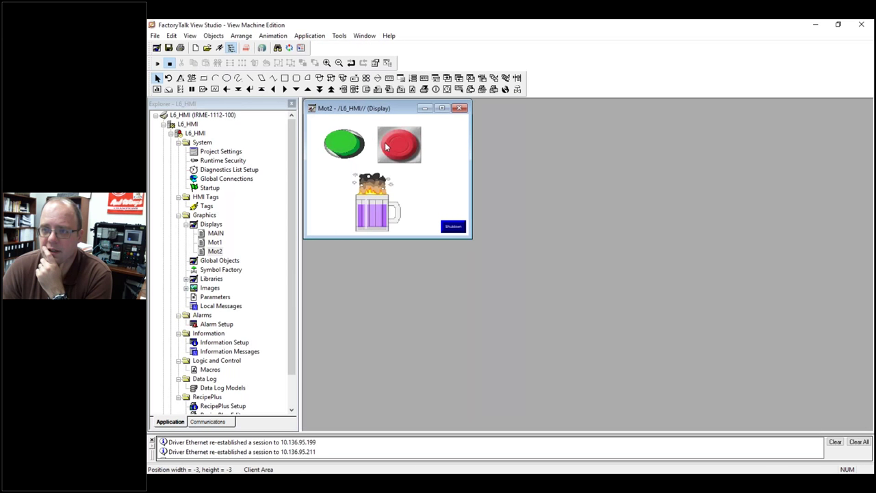
pyautogui.rightClick(395, 142)
pyautogui.click(415, 158)
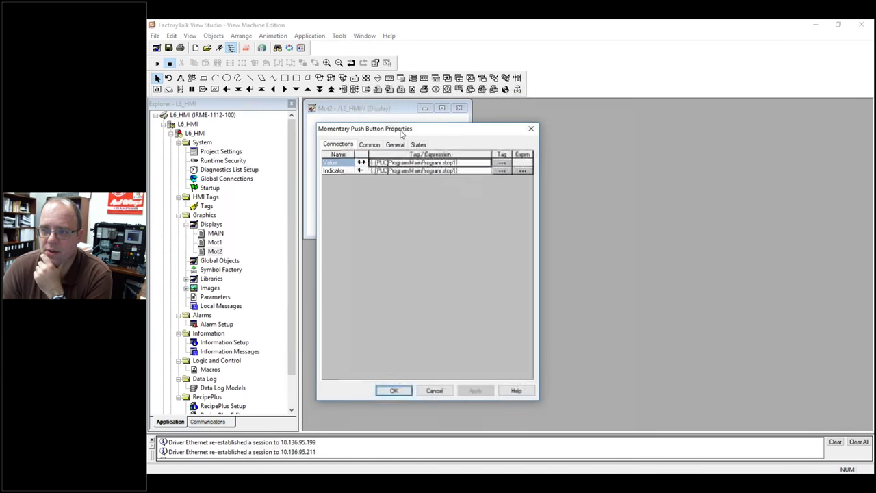
pyautogui.click(503, 163)
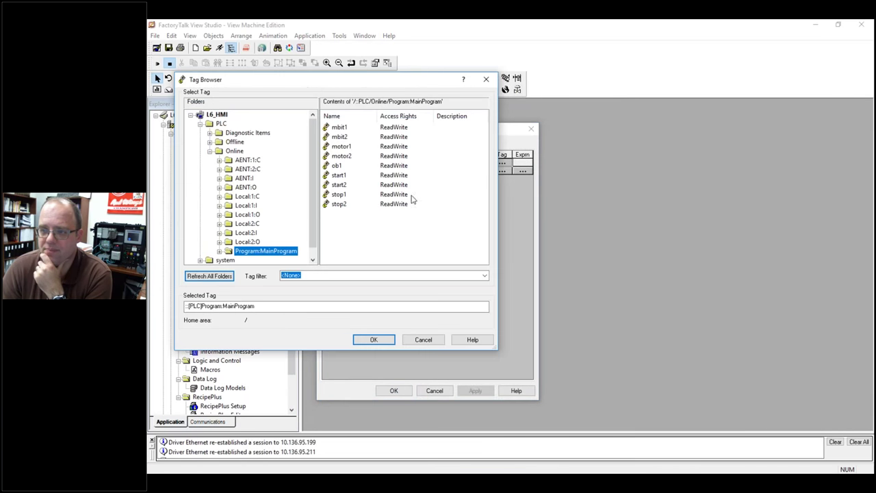
pyautogui.click(342, 203)
pyautogui.click(374, 340)
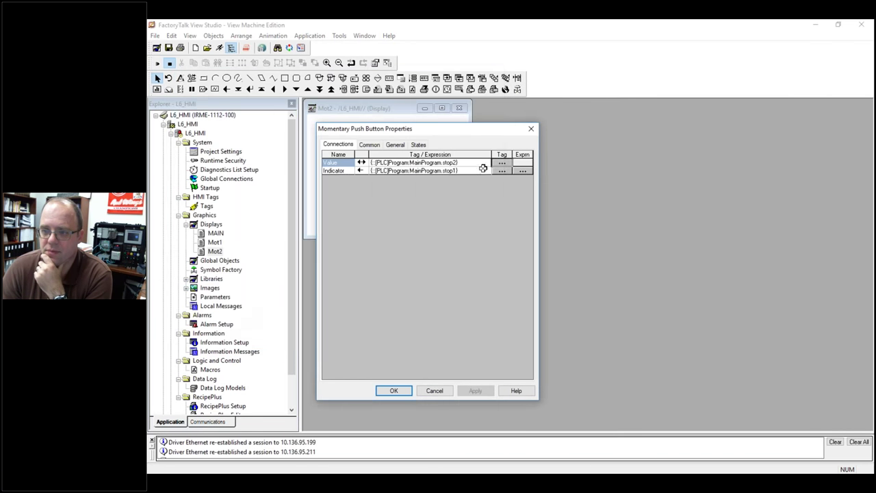
pyautogui.click(504, 171)
pyautogui.click(346, 206)
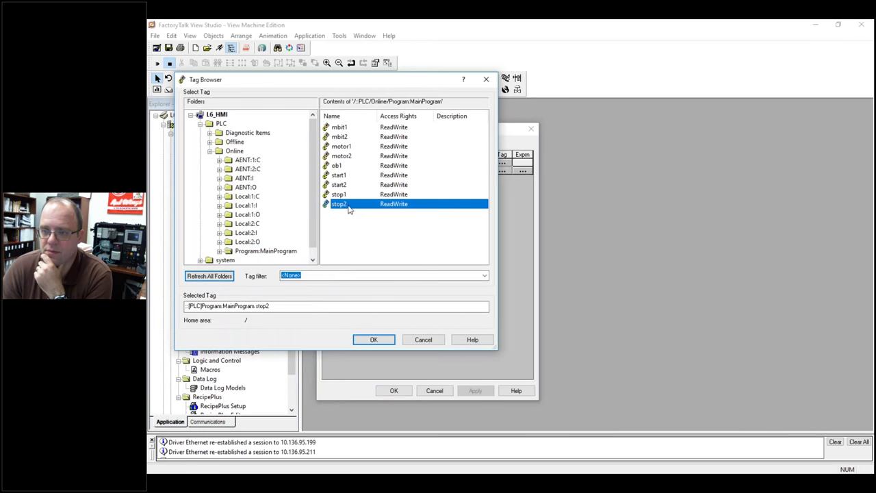
pyautogui.click(374, 339)
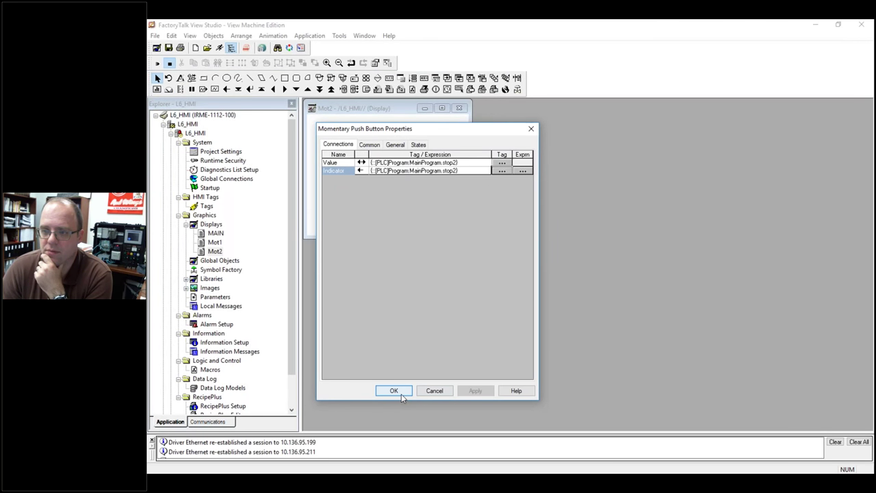
pyautogui.click(394, 390)
# Test Mot2, confirming start shows and stop hides the flaming mug, then return to editing.
pyautogui.click(157, 63)
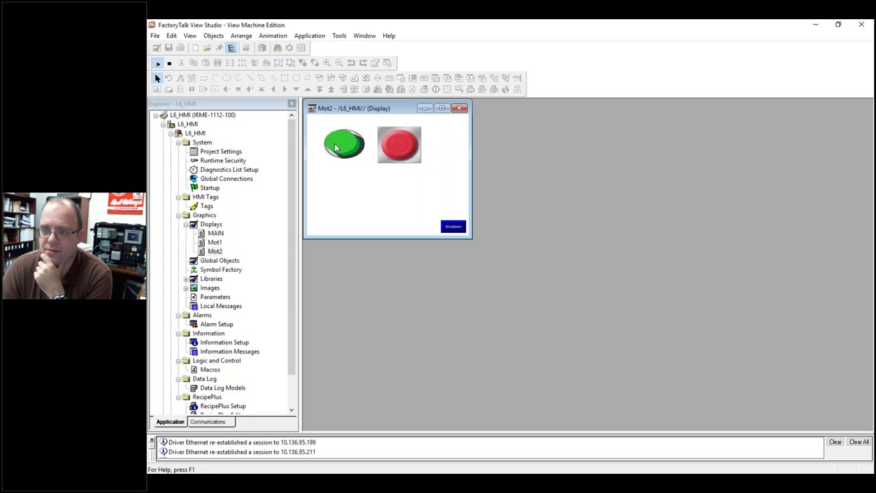
pyautogui.click(393, 149)
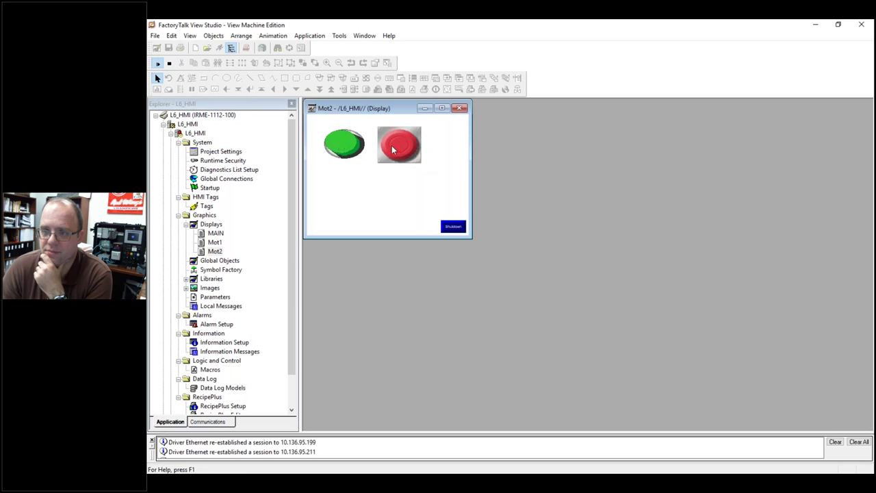
pyautogui.click(347, 151)
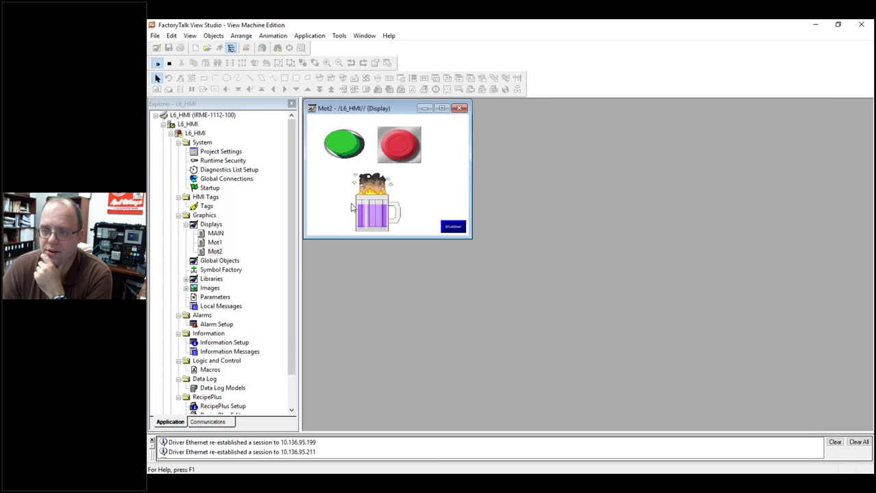
pyautogui.click(394, 150)
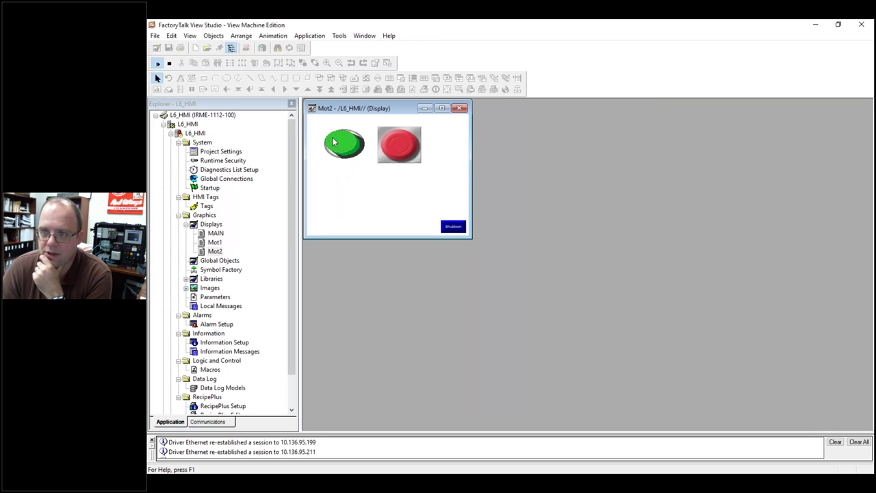
pyautogui.click(334, 142)
pyautogui.click(401, 143)
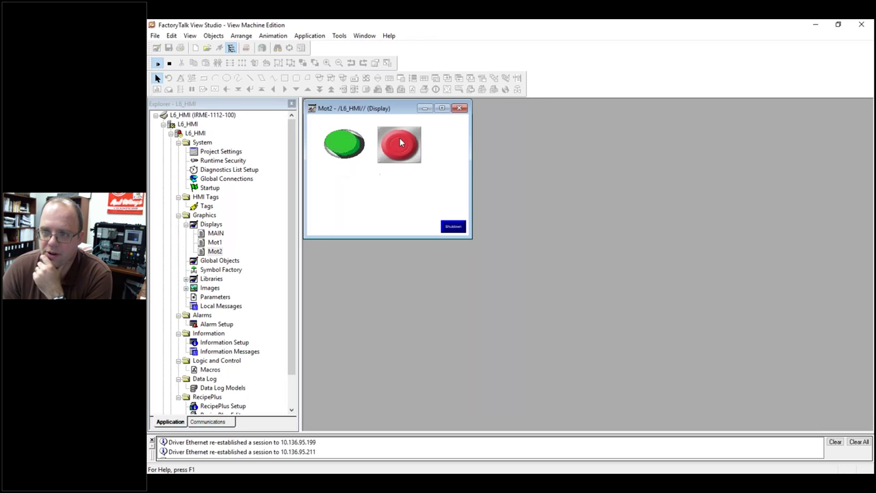
pyautogui.click(351, 153)
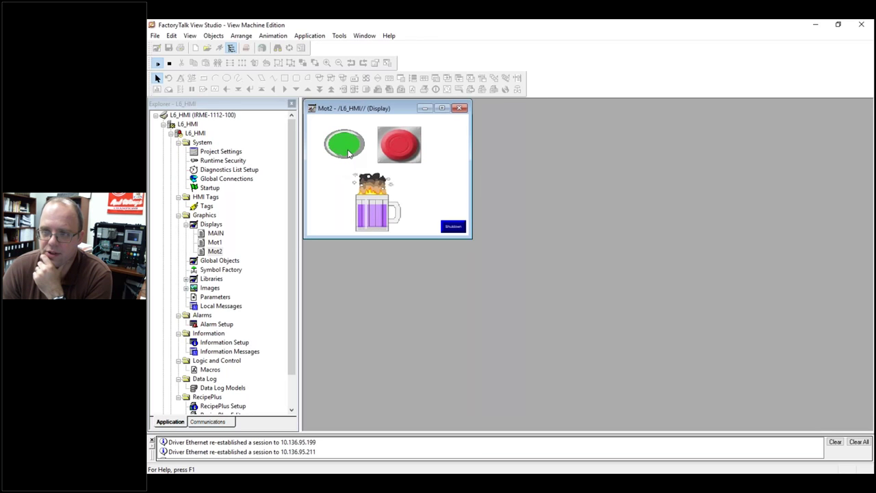
pyautogui.click(395, 147)
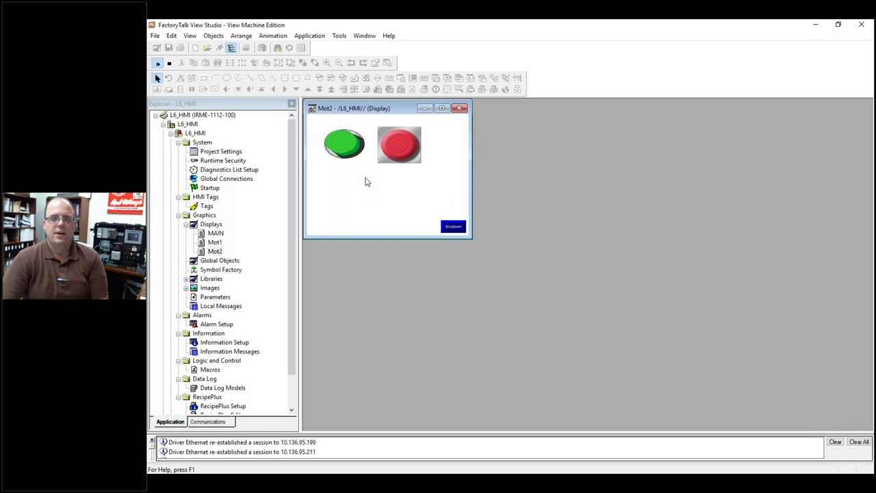
pyautogui.click(170, 63)
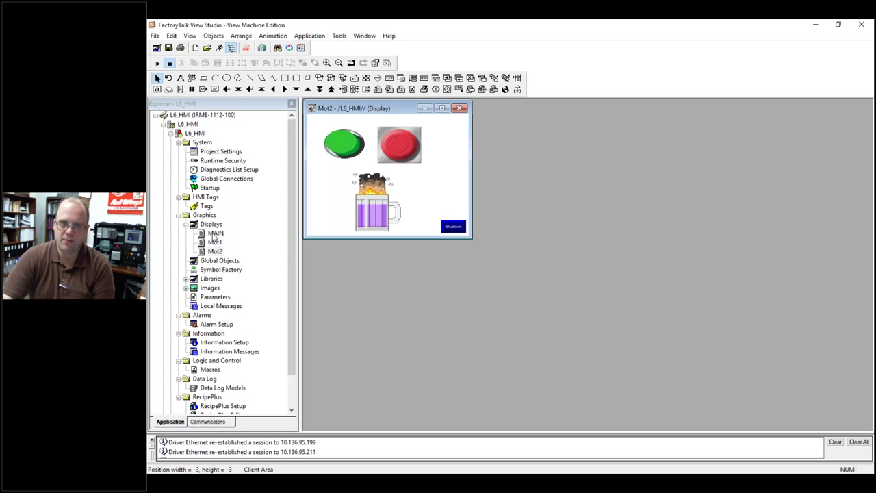
# Draw a display list selector on the MAIN display and give it 2 states.
pyautogui.doubleClick(215, 234)
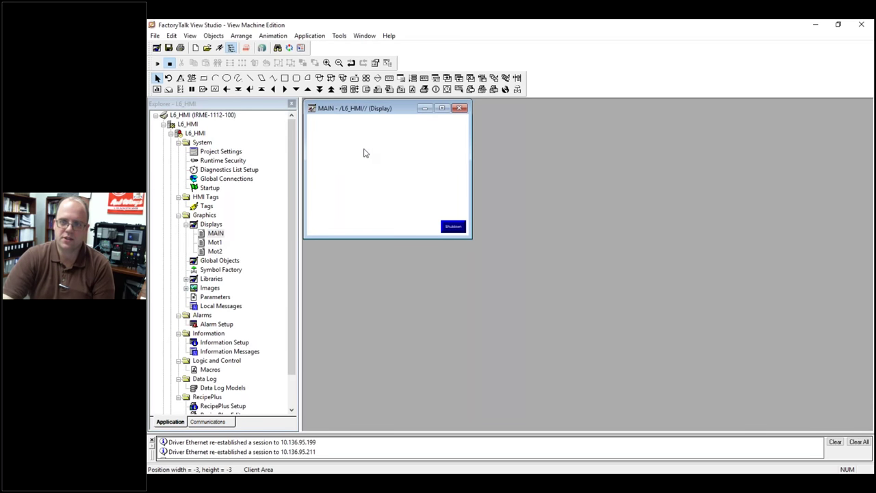
pyautogui.click(213, 35)
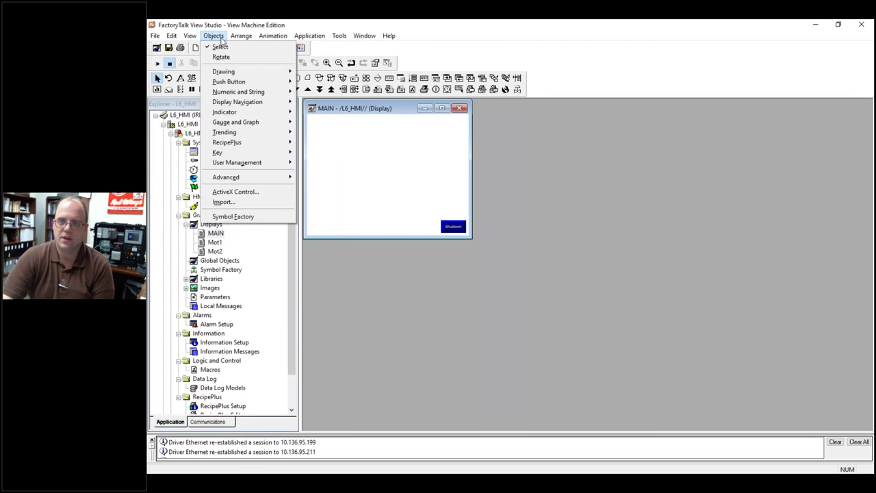
pyautogui.moveTo(243, 101)
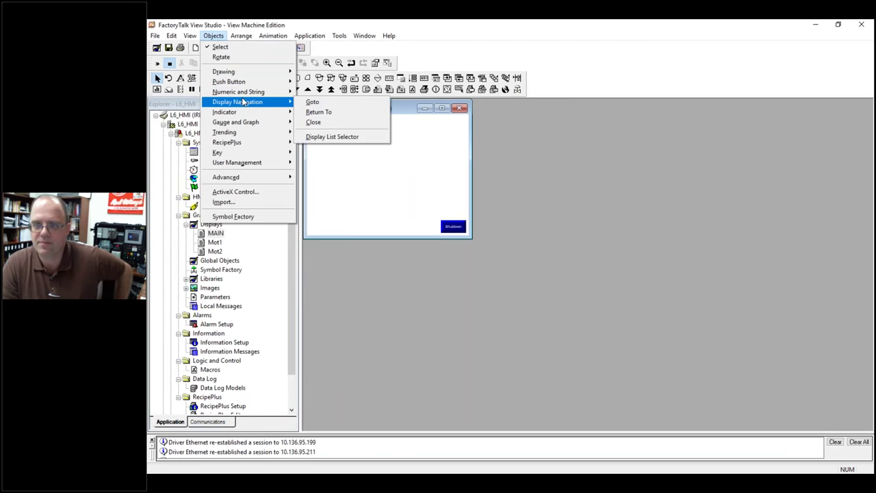
pyautogui.click(375, 139)
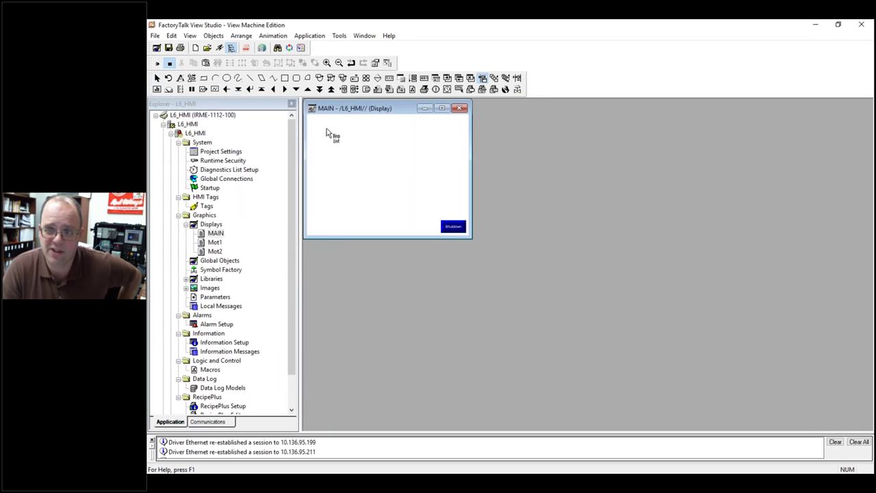
pyautogui.moveTo(326, 128); pyautogui.dragTo(446, 211)
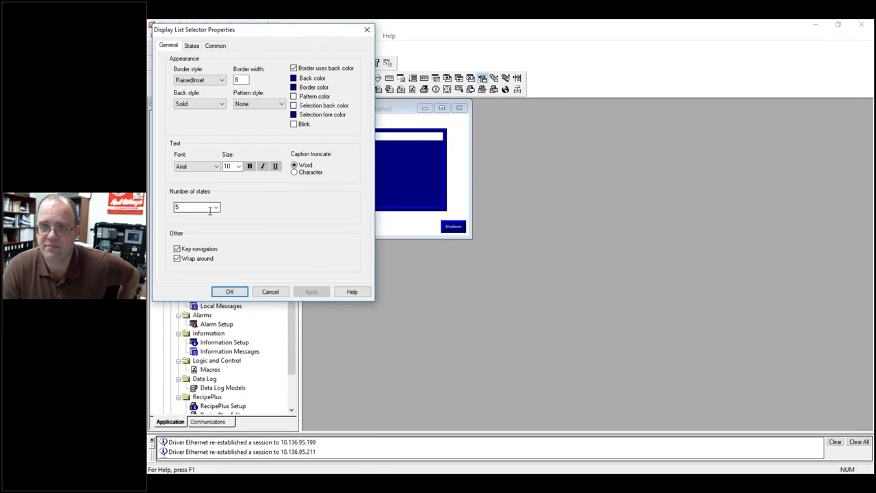
pyautogui.click(216, 206)
pyautogui.click(217, 219)
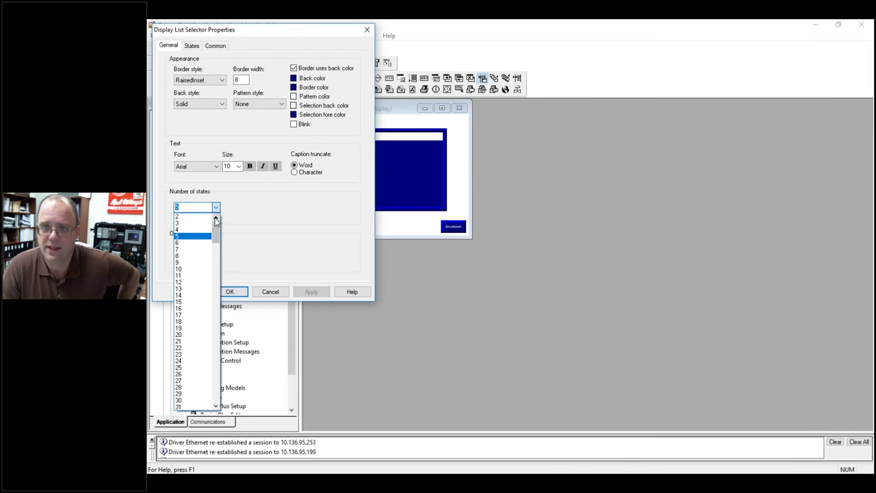
pyautogui.click(208, 219)
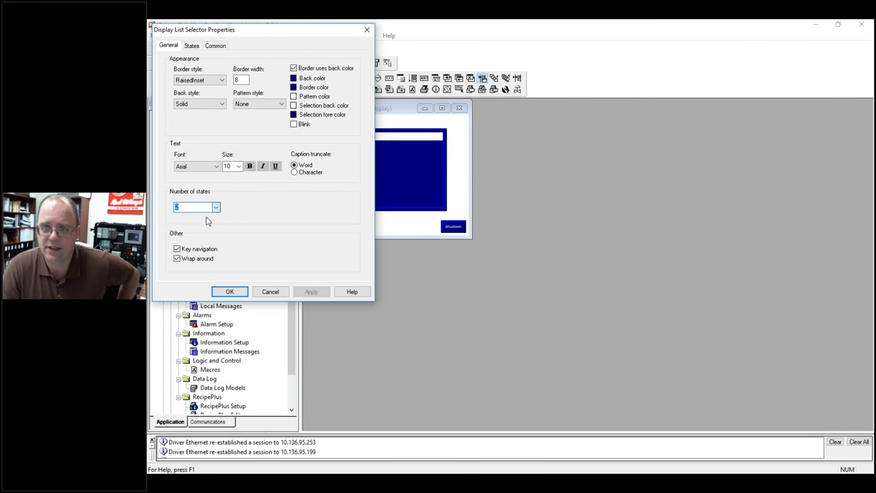
# Assign Mot1 and Mot2 to the selector's states, each captioned with its display name.
pyautogui.click(190, 46)
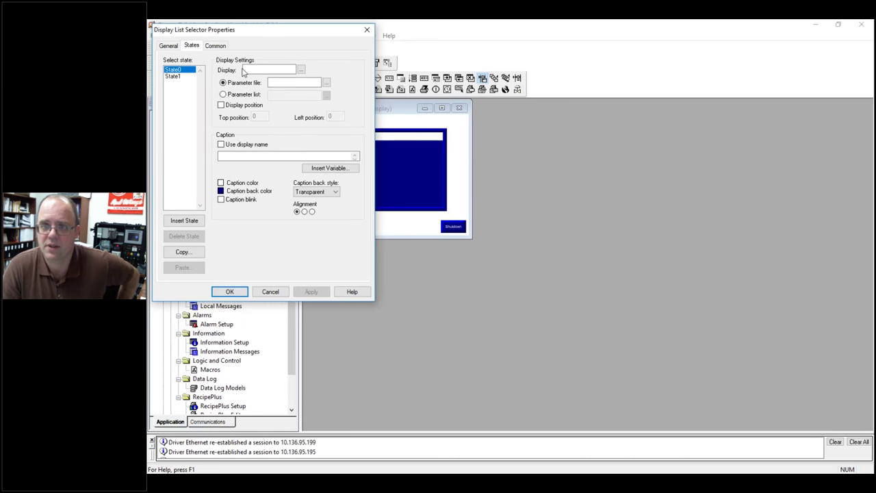
pyautogui.click(301, 69)
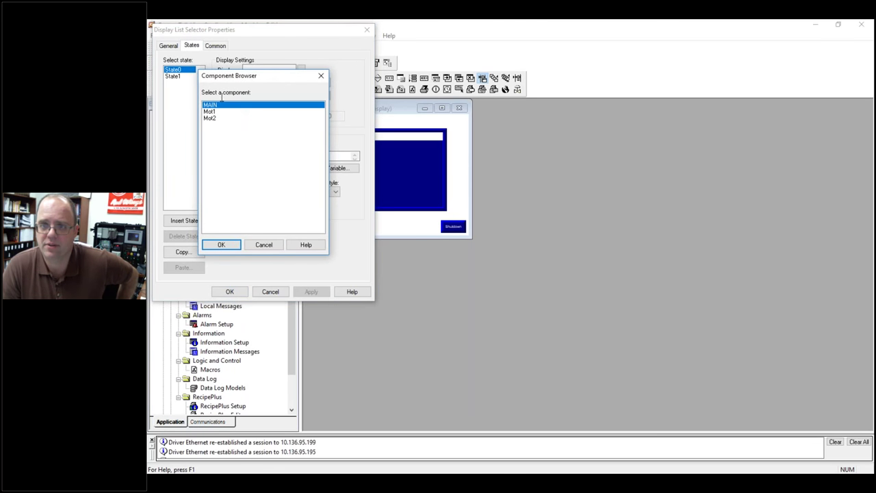
pyautogui.click(212, 112)
pyautogui.click(221, 245)
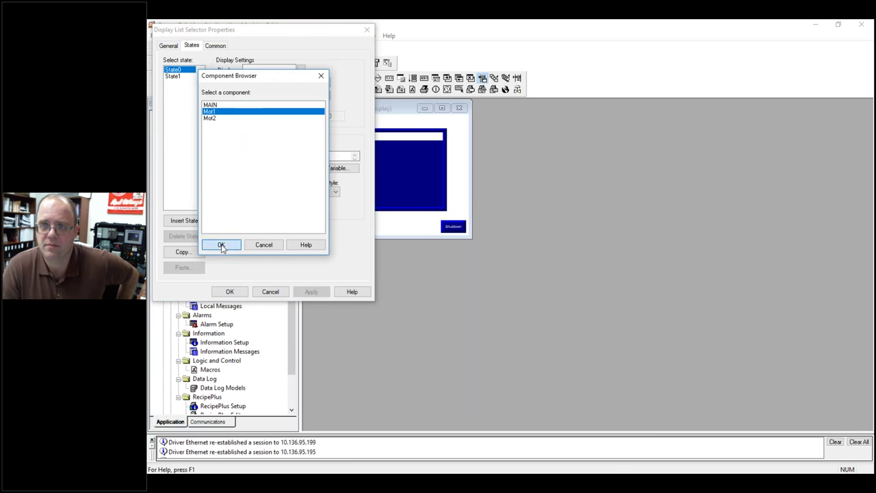
pyautogui.click(173, 76)
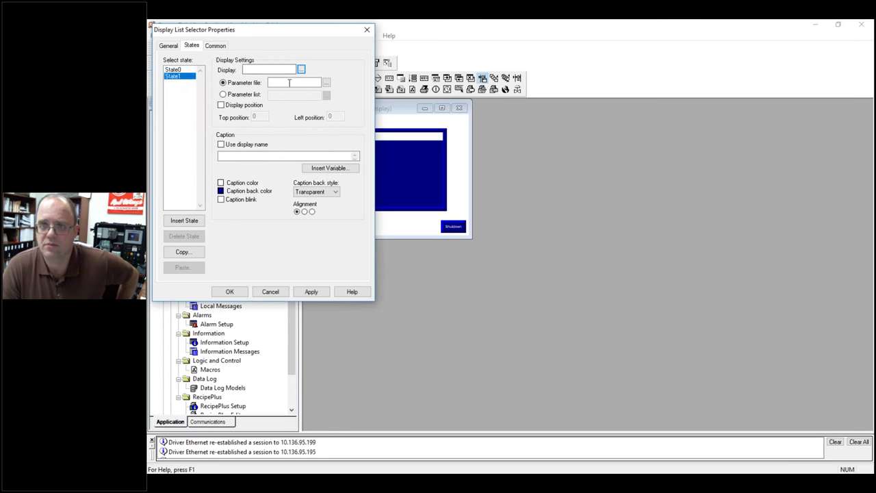
pyautogui.click(302, 69)
pyautogui.click(212, 118)
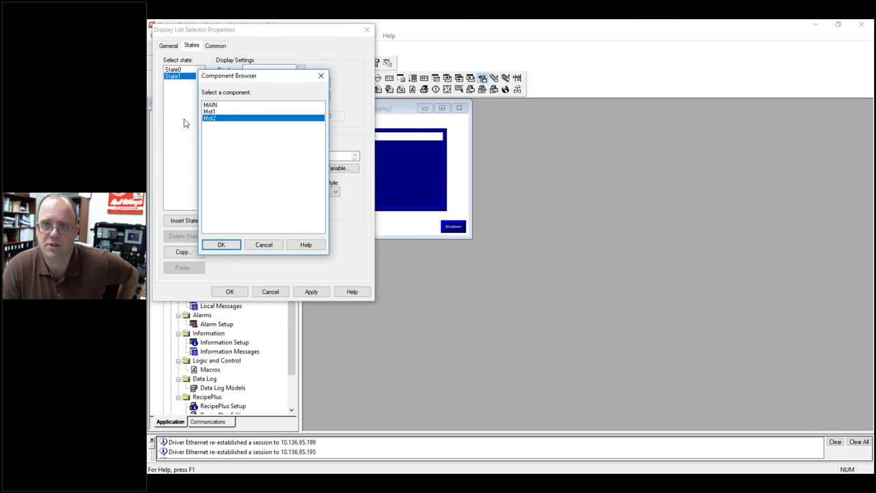
pyautogui.click(221, 245)
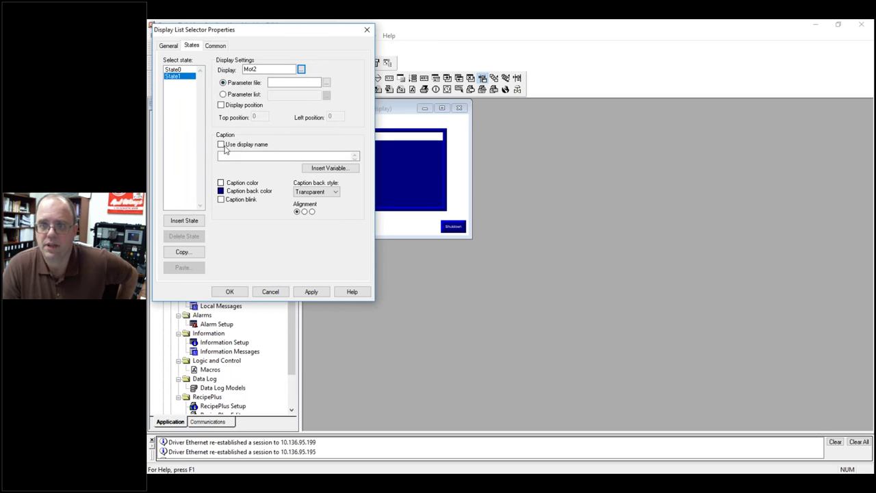
pyautogui.click(221, 145)
pyautogui.click(194, 70)
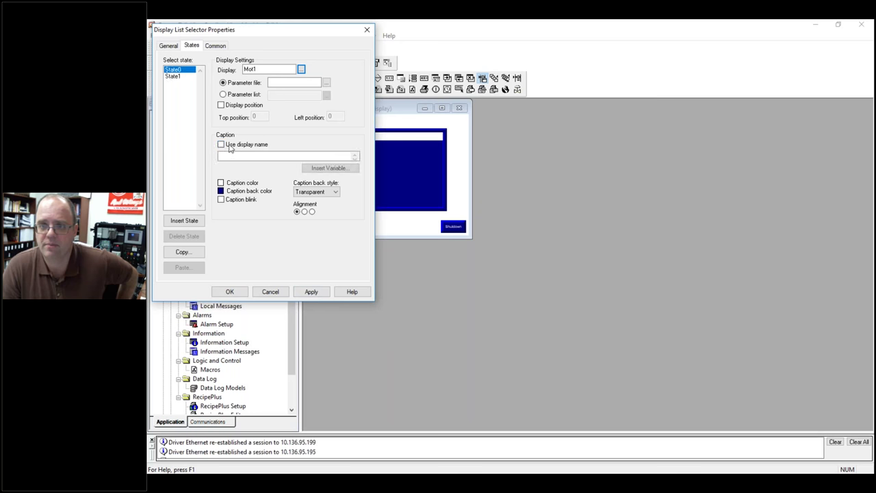
pyautogui.click(221, 144)
pyautogui.click(310, 292)
pyautogui.click(229, 292)
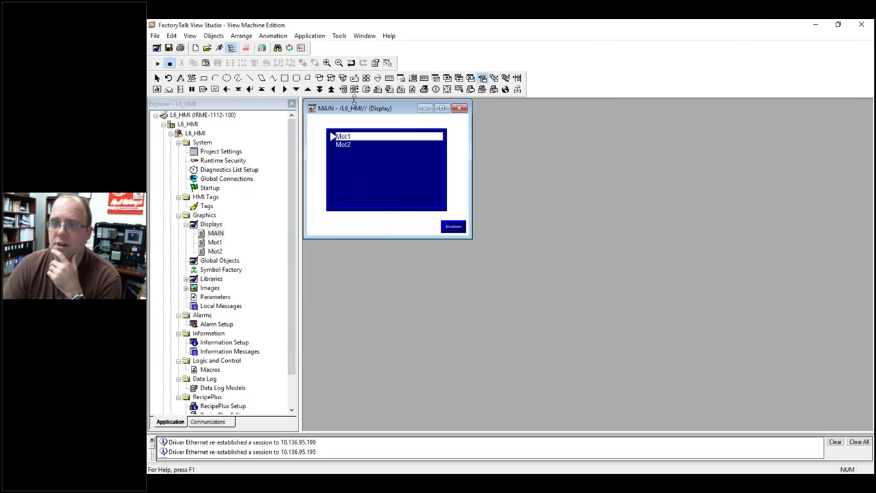
# Shift the list selector slightly left on the MAIN display.
pyautogui.doubleClick(373, 139)
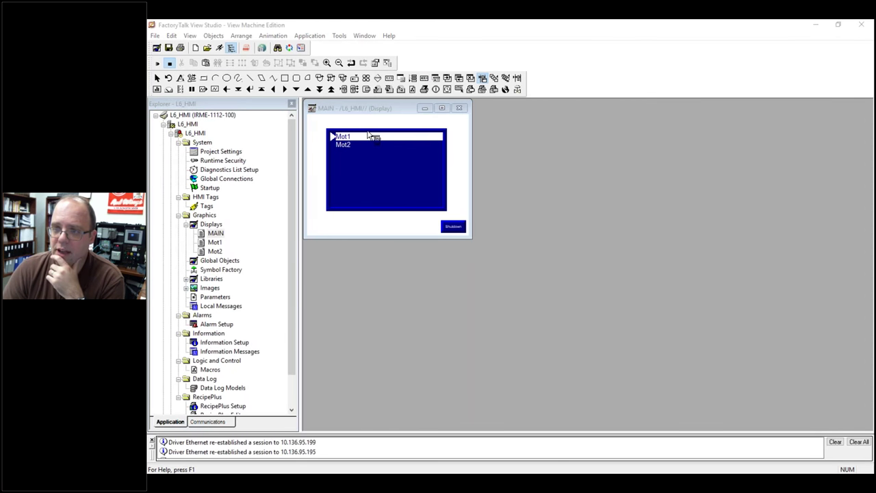
pyautogui.click(276, 290)
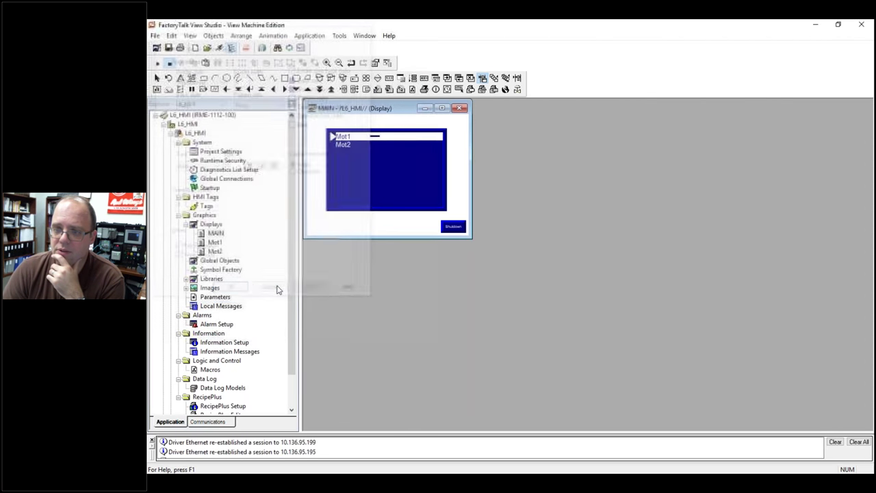
pyautogui.rightClick(378, 139)
pyautogui.click(354, 220)
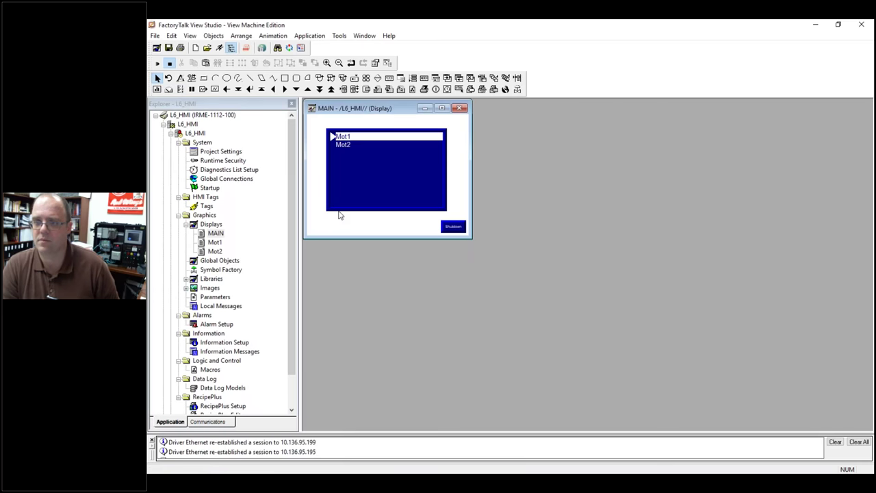
pyautogui.click(340, 215)
pyautogui.moveTo(340, 214); pyautogui.dragTo(330, 216)
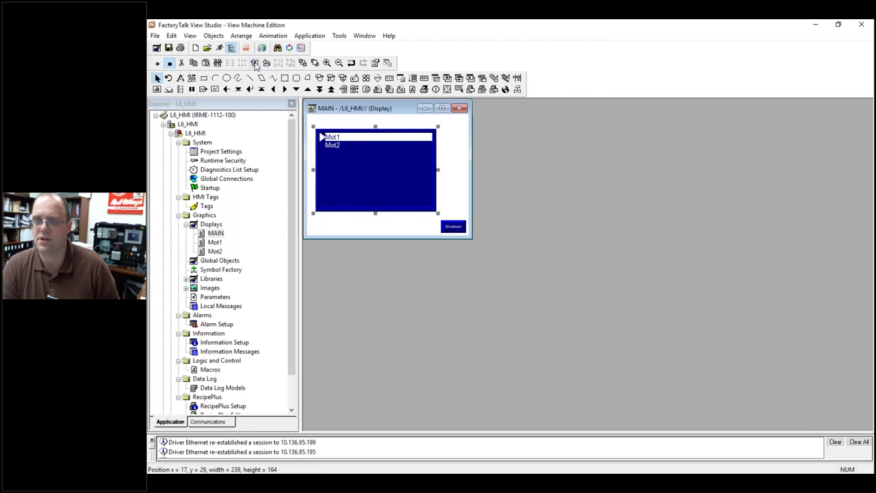
# Draw a Move Up button to the right of the list with default properties.
pyautogui.click(308, 89)
pyautogui.moveTo(439, 130); pyautogui.dragTo(463, 152)
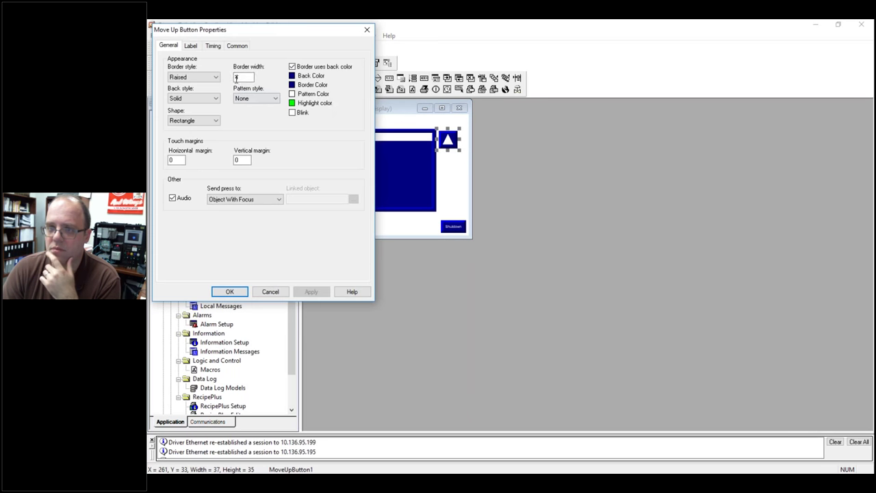
pyautogui.click(191, 45)
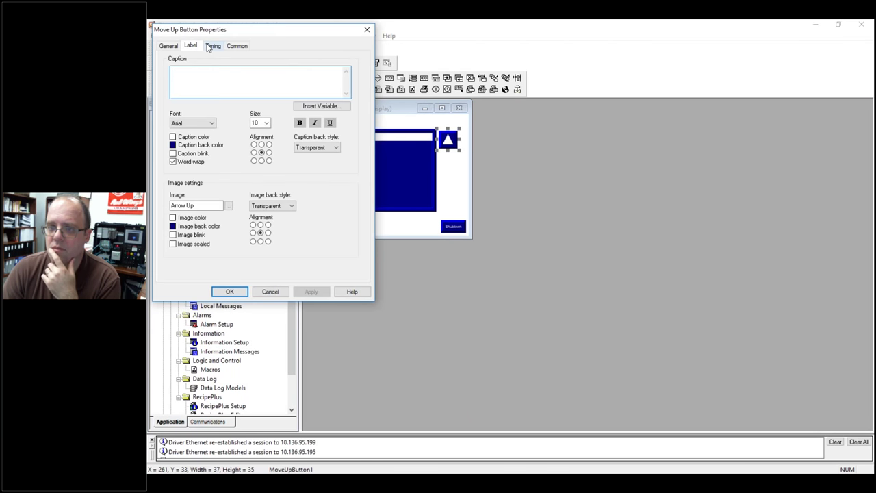
pyautogui.click(213, 46)
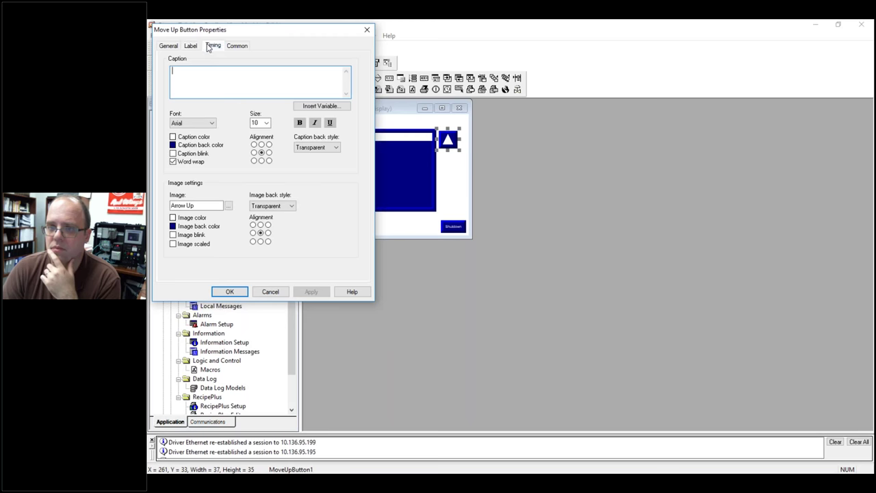
pyautogui.click(169, 46)
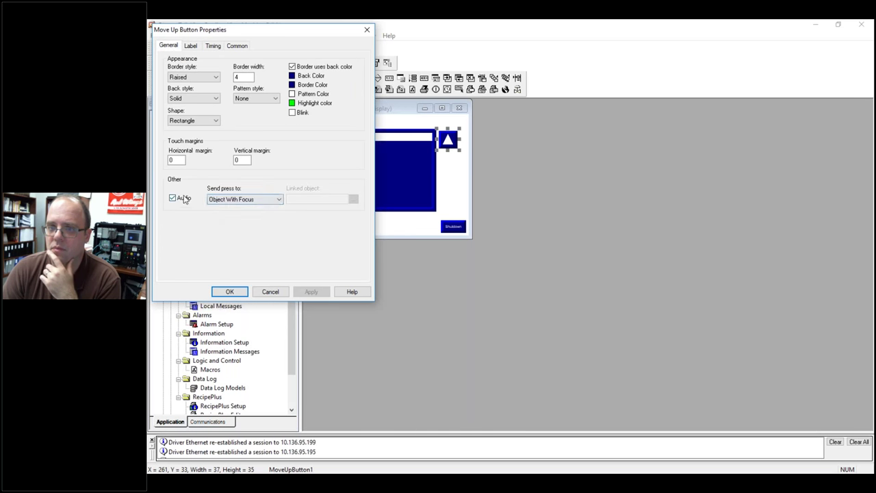
pyautogui.click(229, 291)
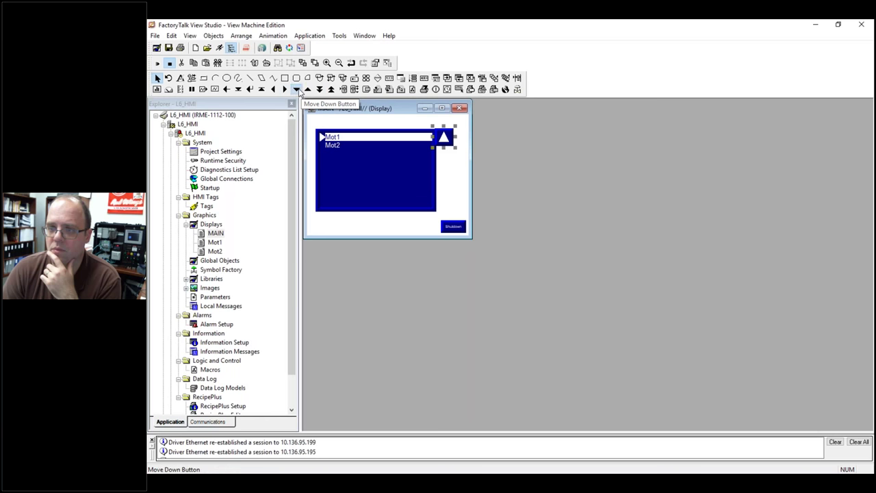
# Draw a Move Down button below it and stretch the Move Up button taller.
pyautogui.click(296, 89)
pyautogui.moveTo(439, 199); pyautogui.dragTo(452, 213)
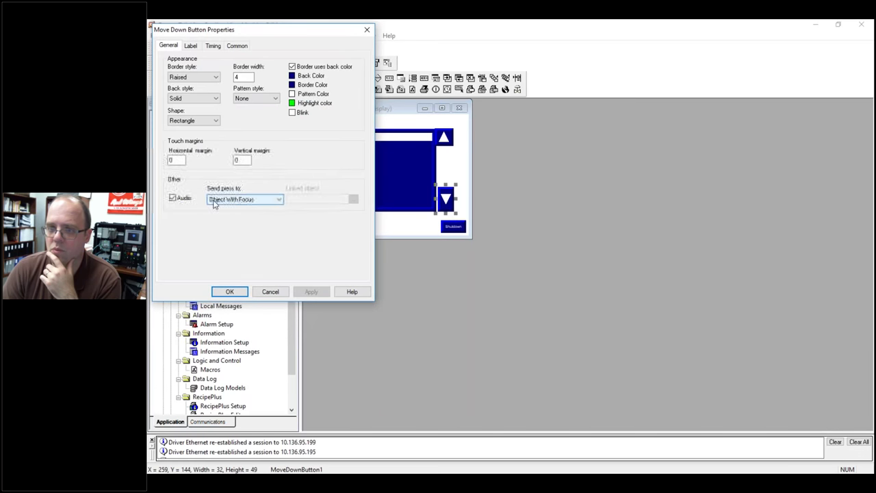
pyautogui.click(230, 292)
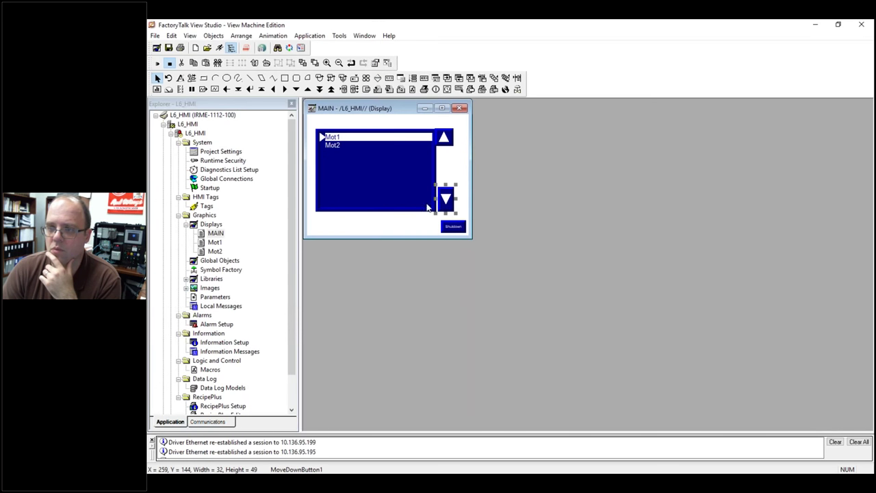
pyautogui.click(447, 139)
pyautogui.moveTo(453, 145); pyautogui.dragTo(461, 184)
pyautogui.click(442, 205)
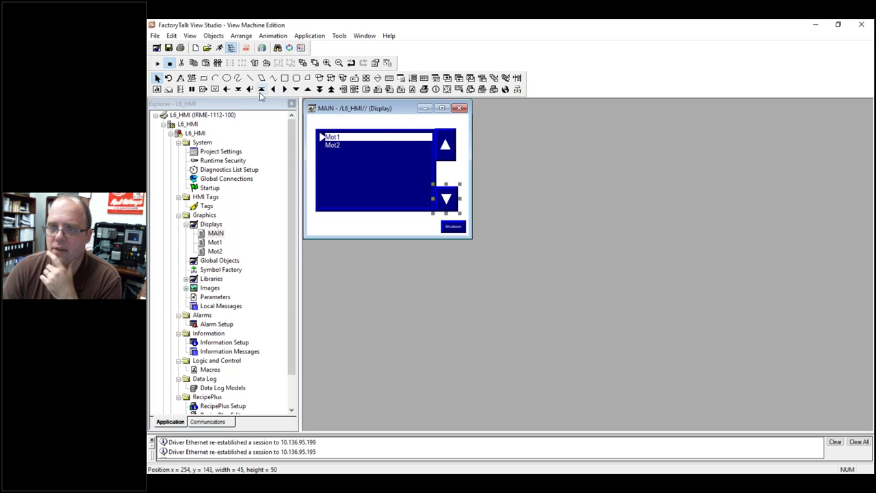
# Draw an Enter button between the up and down arrows, leaving its properties unchanged.
pyautogui.click(251, 89)
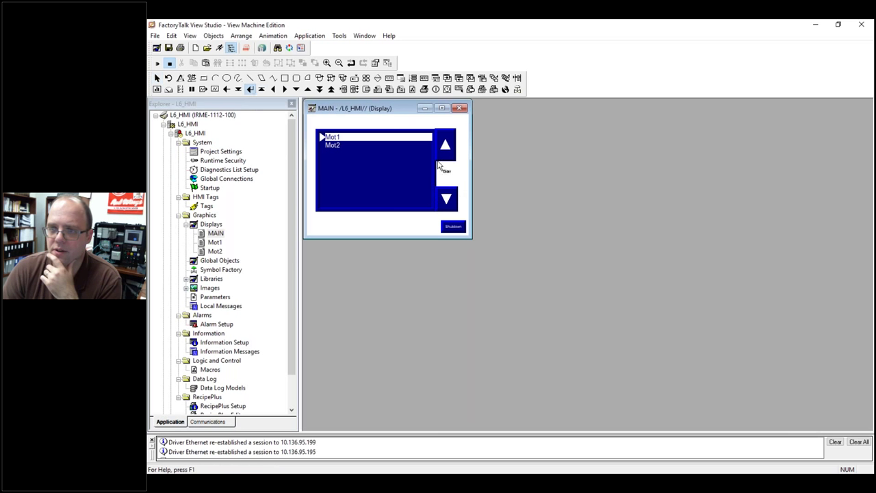
pyautogui.moveTo(436, 166); pyautogui.dragTo(459, 189)
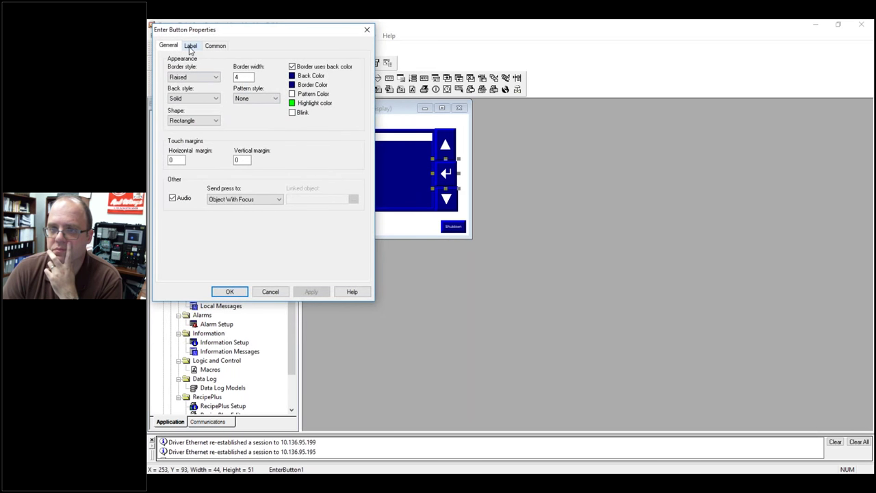
pyautogui.click(191, 46)
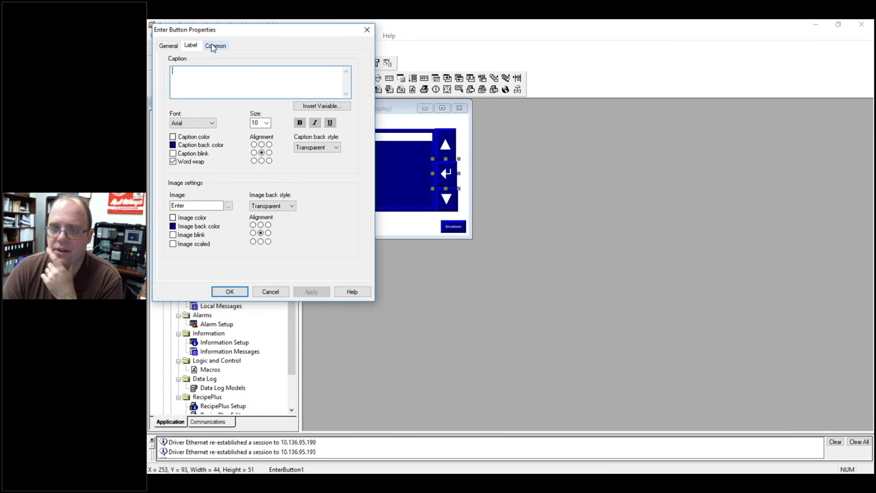
pyautogui.click(215, 46)
pyautogui.click(171, 45)
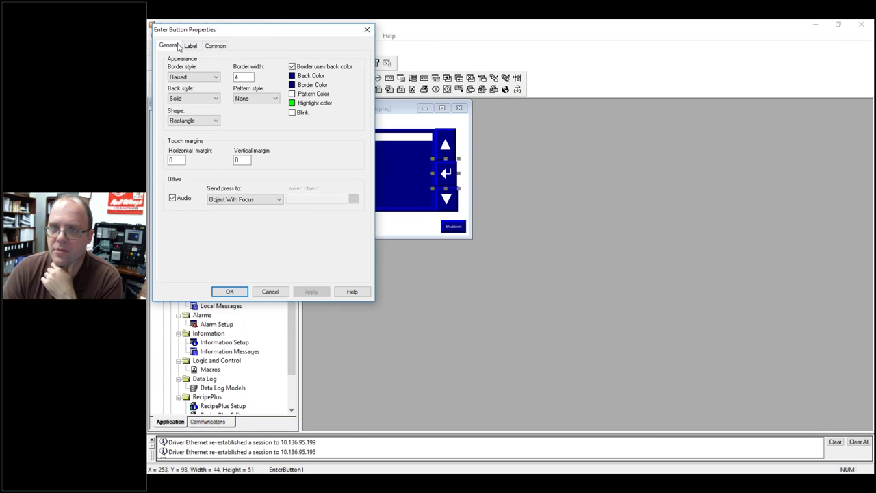
pyautogui.click(271, 292)
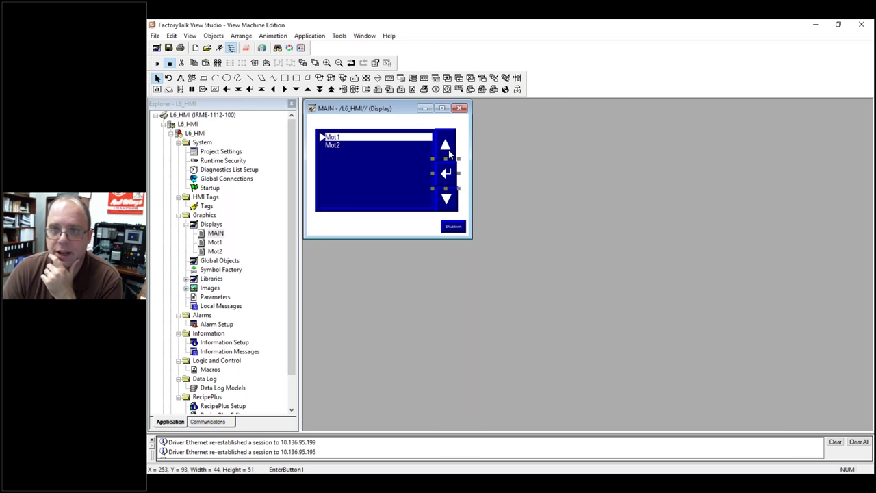
# On Mot1, draw a Goto display button beside STOP targeting the MAIN display.
pyautogui.doubleClick(214, 242)
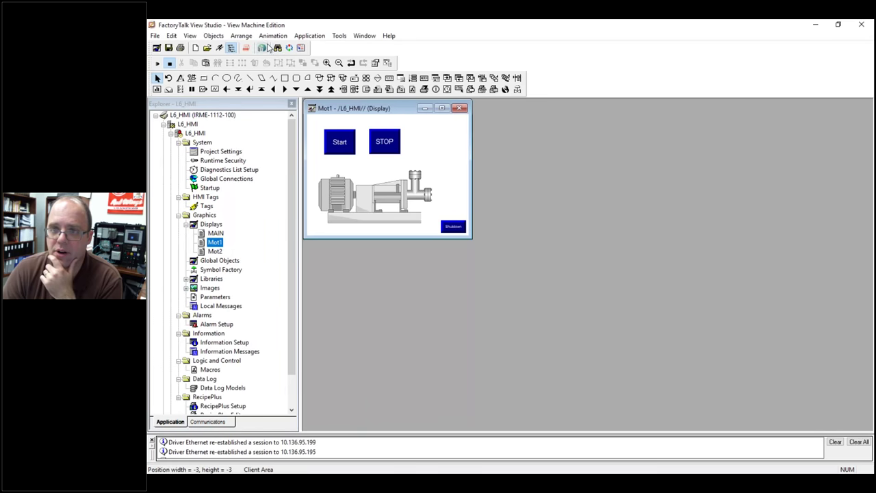
pyautogui.click(223, 40)
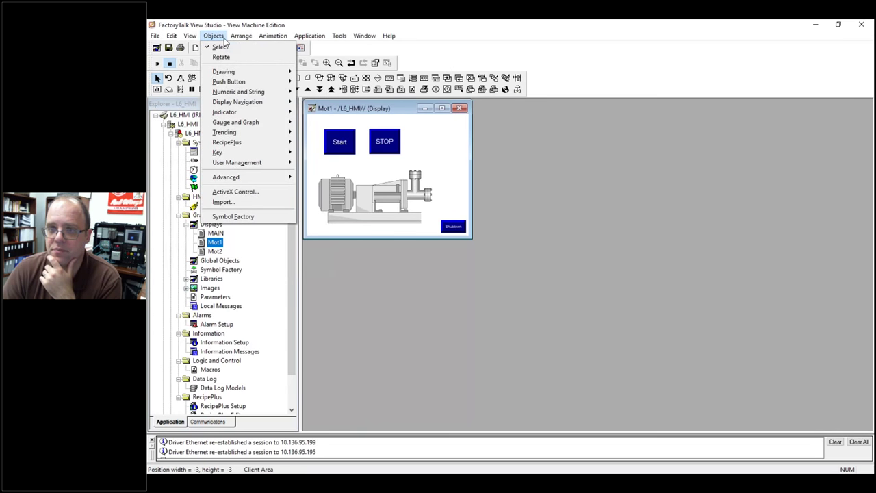
pyautogui.moveTo(240, 102)
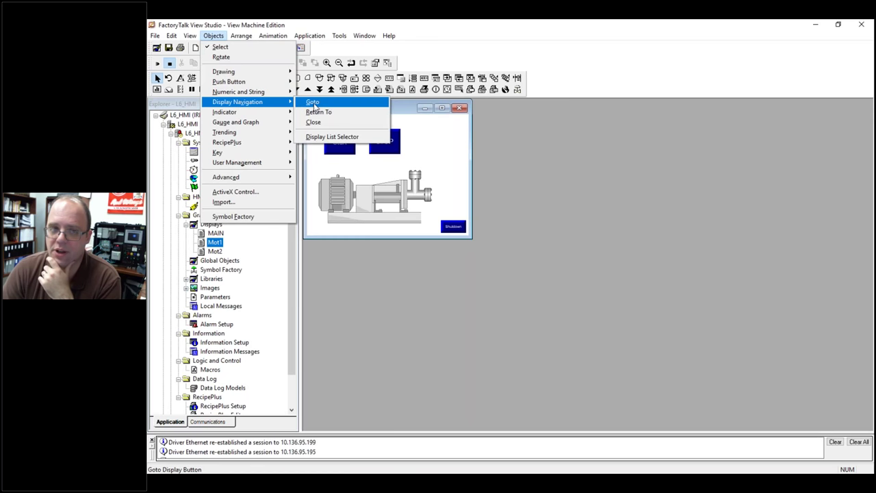
pyautogui.click(313, 102)
pyautogui.moveTo(424, 131); pyautogui.dragTo(451, 156)
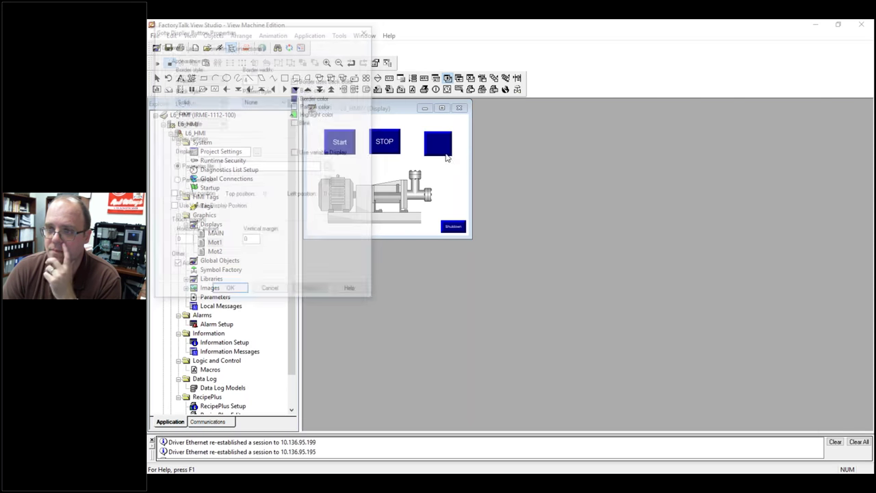
pyautogui.click(257, 152)
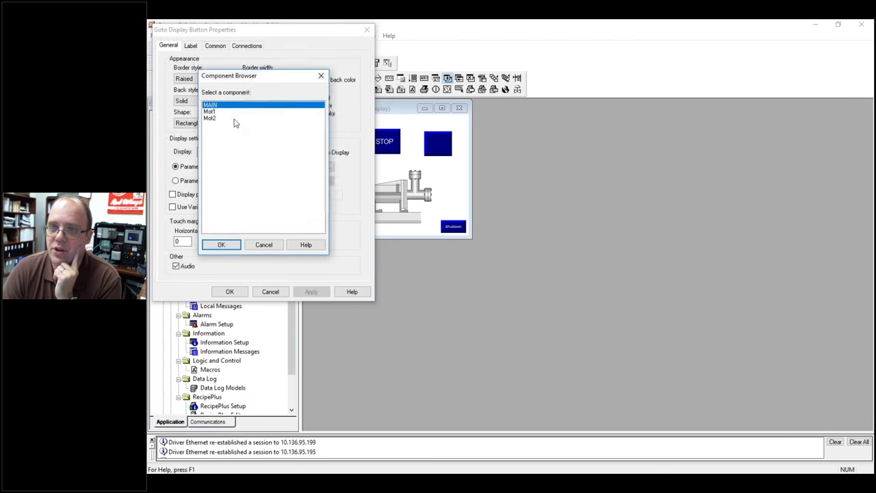
pyautogui.click(231, 245)
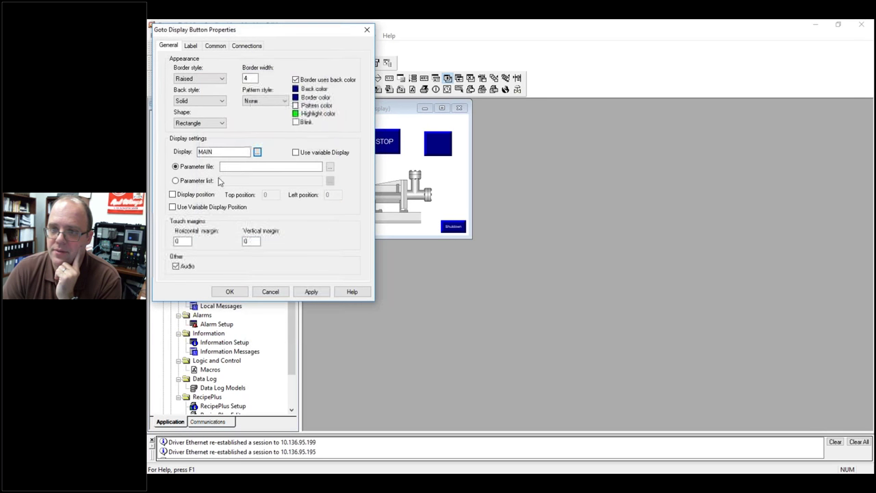
pyautogui.click(295, 153)
pyautogui.click(312, 290)
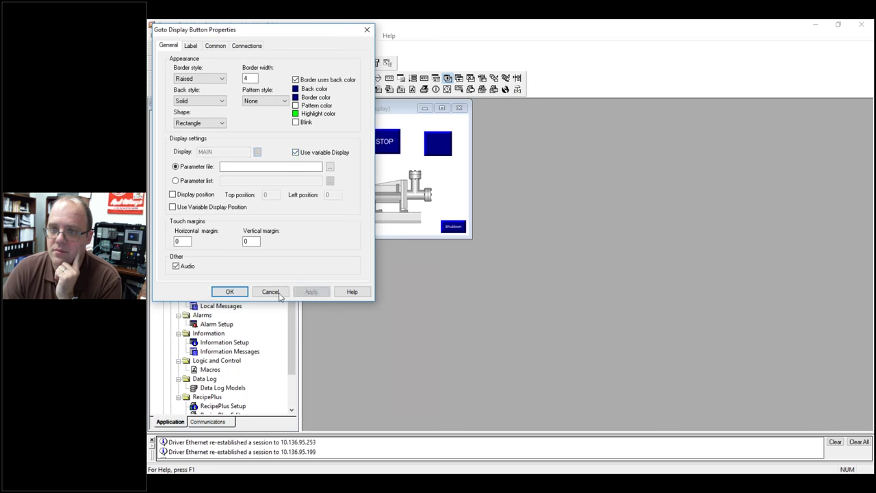
pyautogui.click(230, 293)
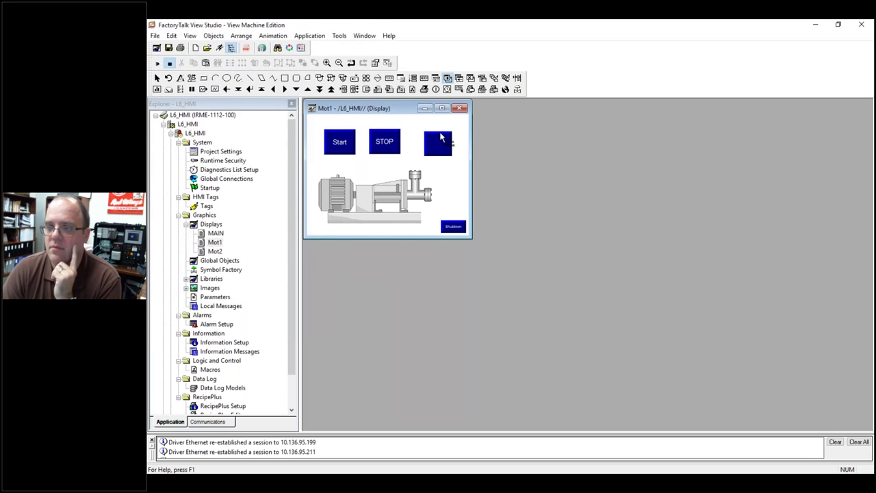
# Restore the button's fixed MAIN target and caption it 'Main'.
pyautogui.rightClick(435, 152)
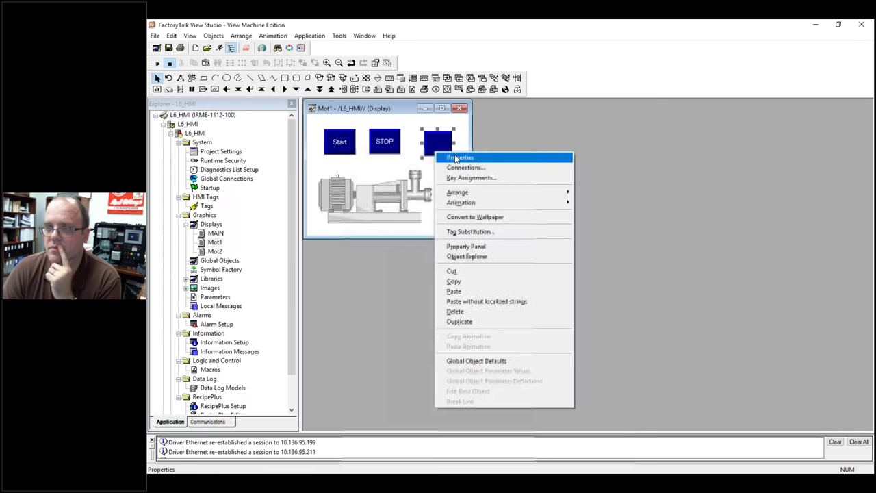
pyautogui.click(455, 159)
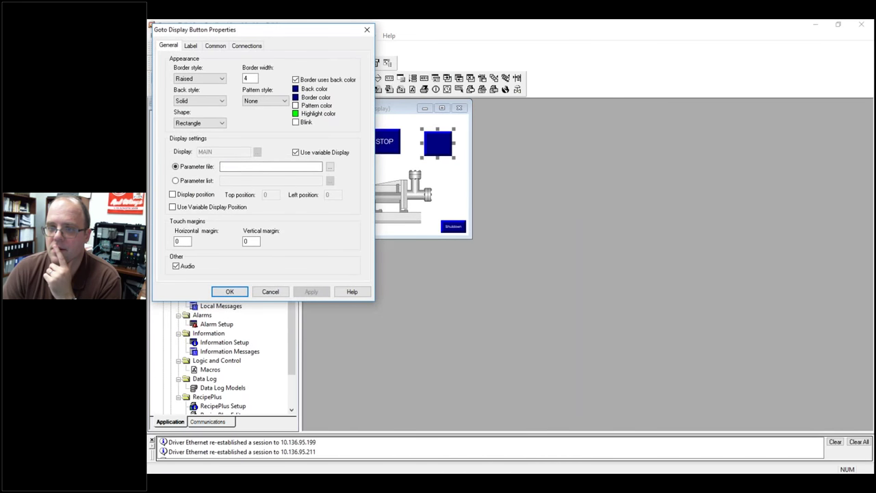
pyautogui.click(295, 153)
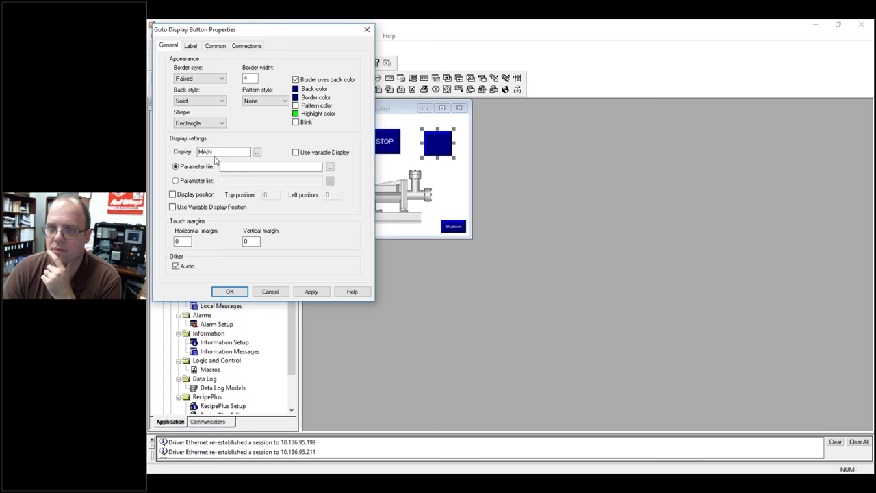
pyautogui.click(192, 45)
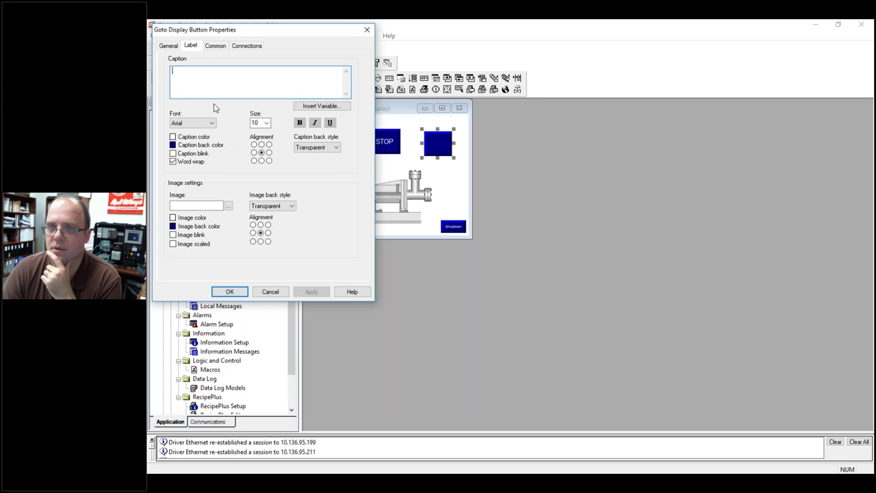
pyautogui.write('Main')
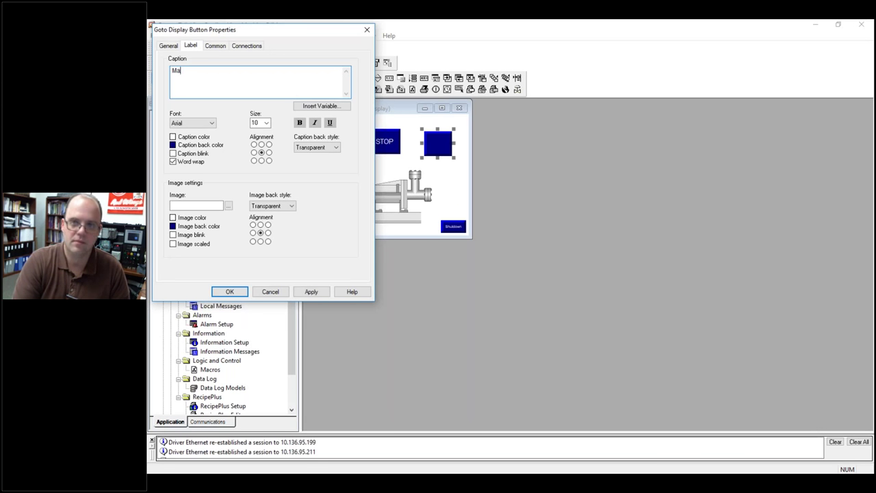
pyautogui.click(313, 292)
pyautogui.click(233, 291)
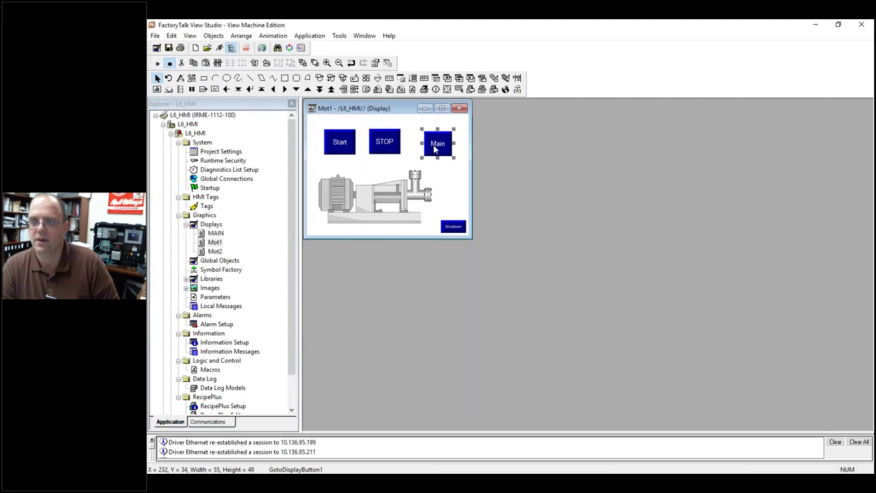
# Copy the Main button into Mot2, delete Mot2's Shutdown button, and place Main bottom-right.
pyautogui.rightClick(436, 143)
pyautogui.click(473, 276)
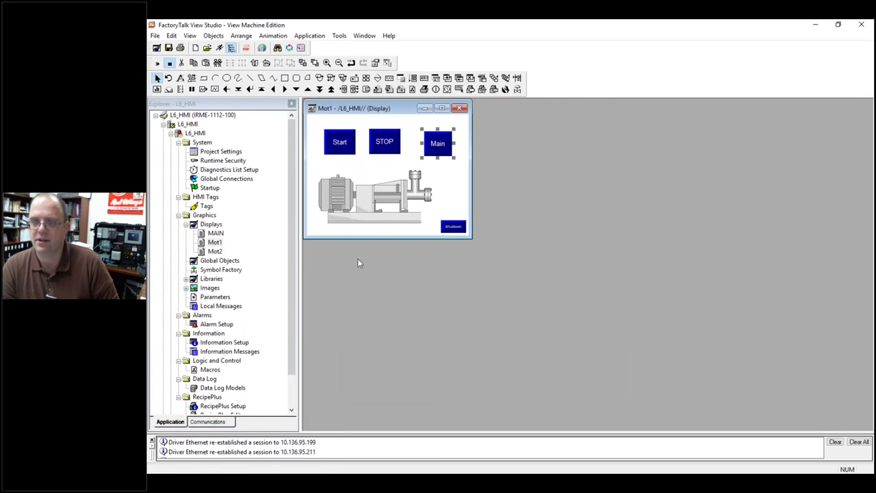
pyautogui.doubleClick(215, 251)
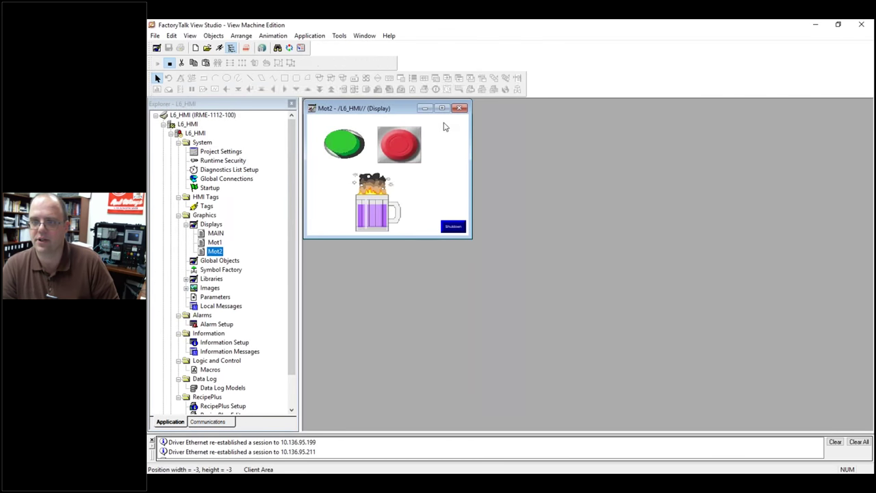
pyautogui.rightClick(439, 137)
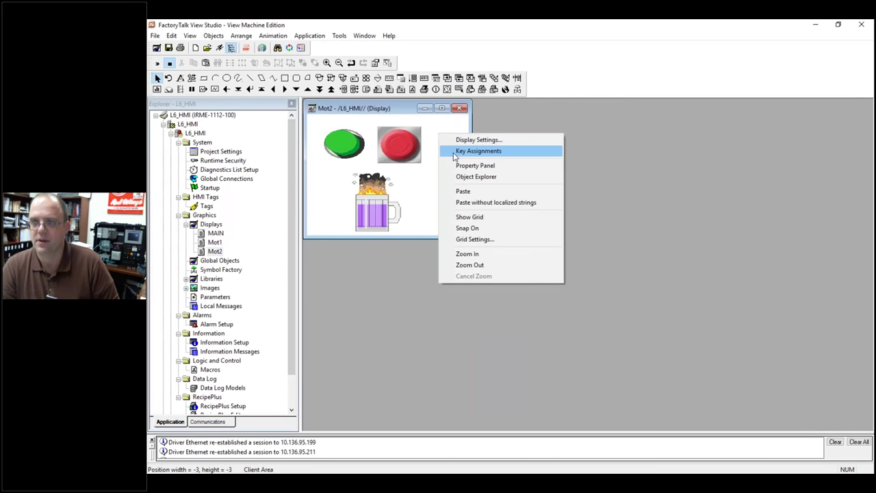
pyautogui.click(465, 191)
pyautogui.moveTo(444, 153)
pyautogui.mouseDown()
pyautogui.moveTo(452, 149)
pyautogui.moveTo(454, 159)
pyautogui.mouseUp()
pyautogui.rightClick(453, 222)
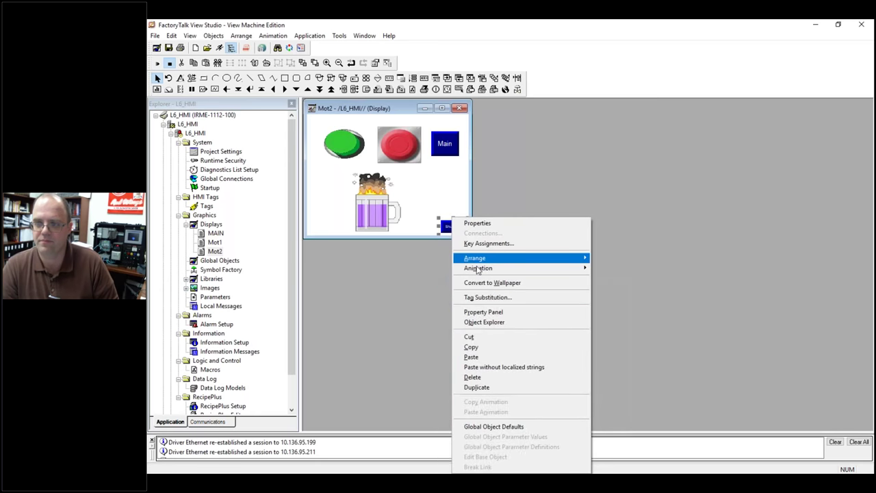
pyautogui.click(472, 376)
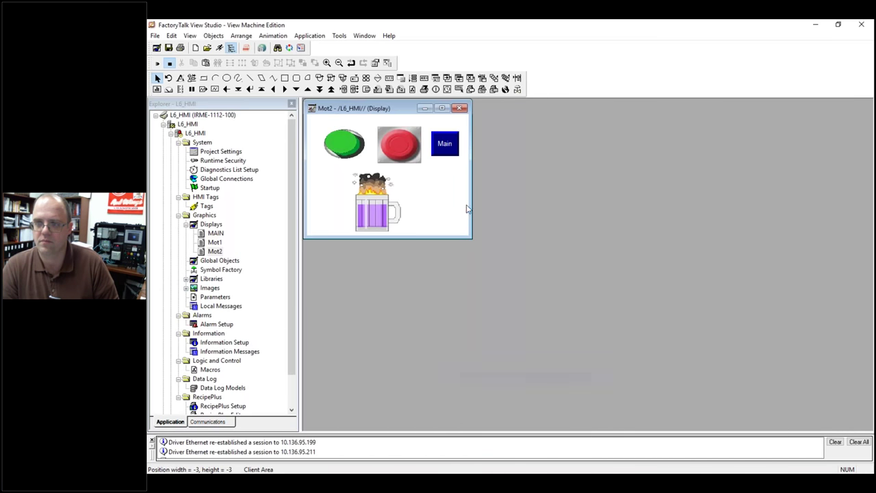
pyautogui.moveTo(455, 226); pyautogui.dragTo(434, 213)
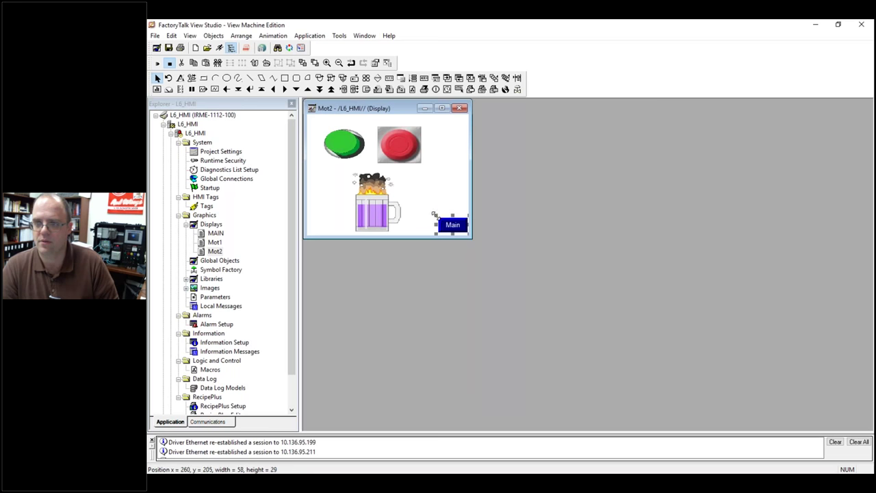
# On Mot1, delete the Shutdown button and move the Main button to the bottom-right corner.
pyautogui.click(220, 242)
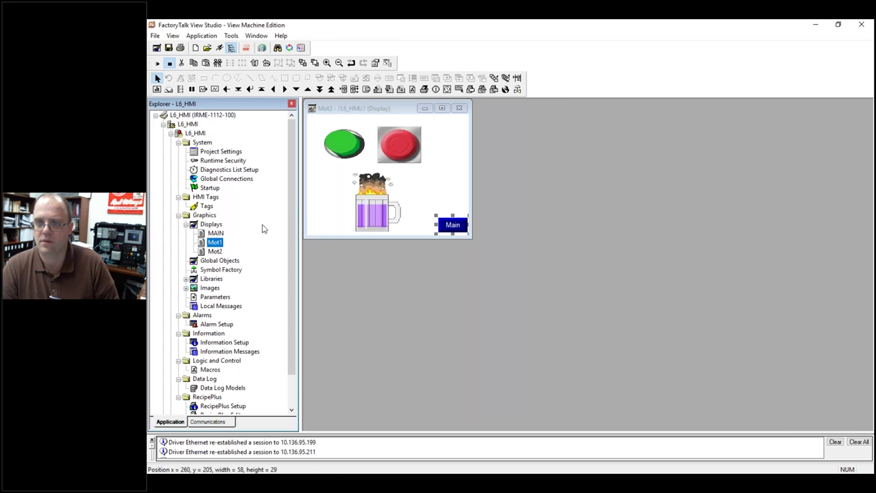
pyautogui.click(213, 253)
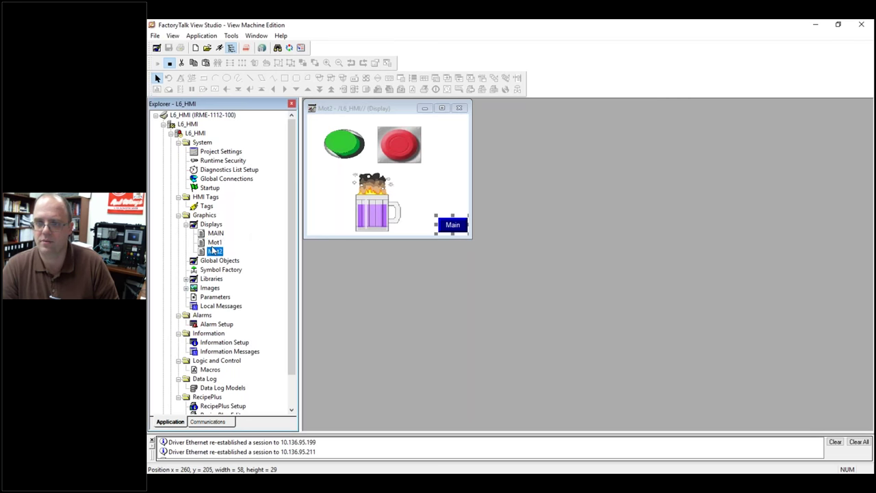
pyautogui.doubleClick(214, 243)
pyautogui.click(449, 231)
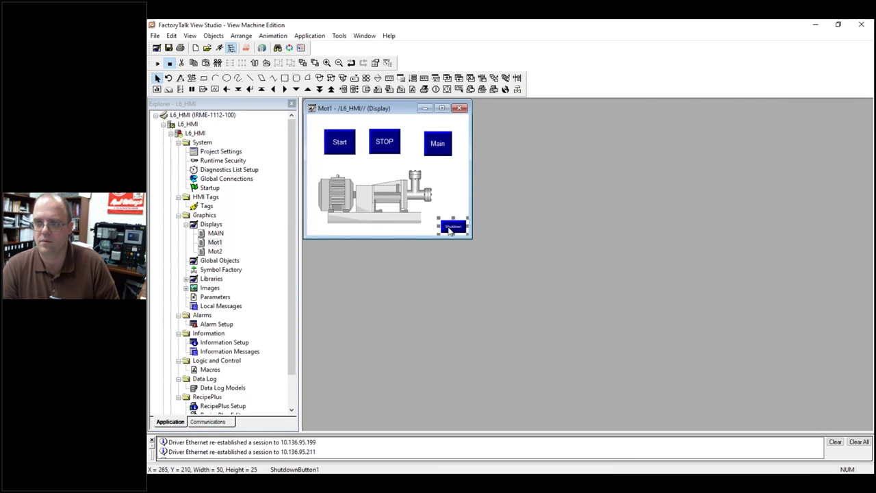
pyautogui.rightClick(449, 231)
pyautogui.click(472, 378)
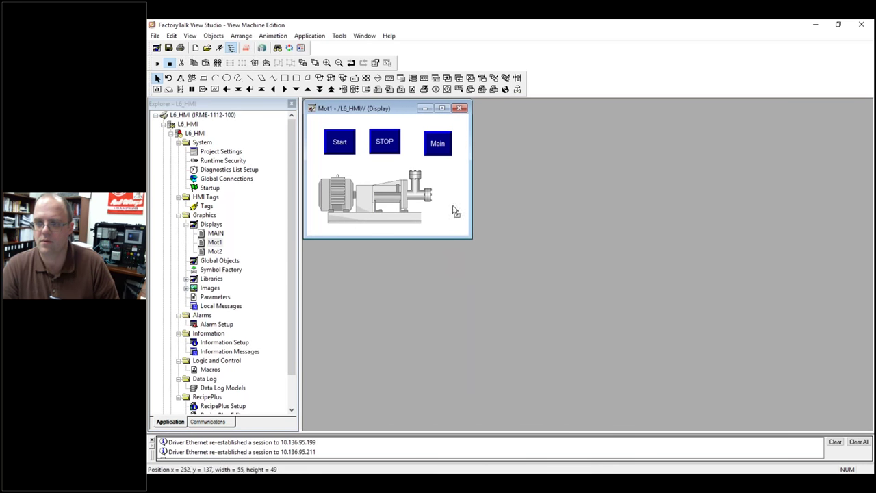
pyautogui.moveTo(455, 210); pyautogui.dragTo(436, 214)
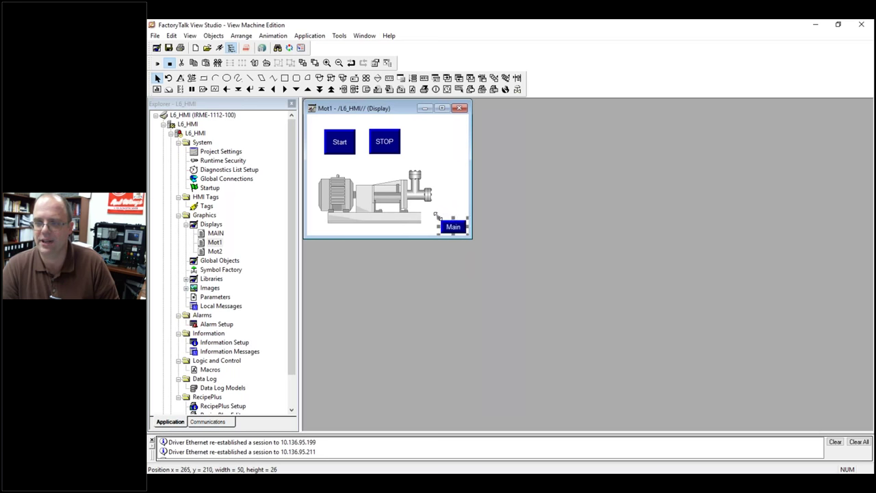
# Start a test run from MAIN and confirm saving the Mot2 and MAIN display changes.
pyautogui.doubleClick(222, 233)
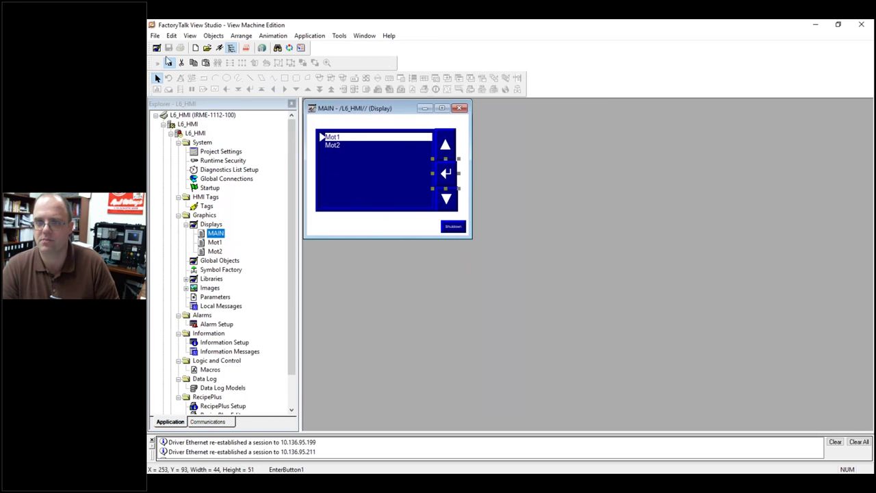
pyautogui.click(399, 225)
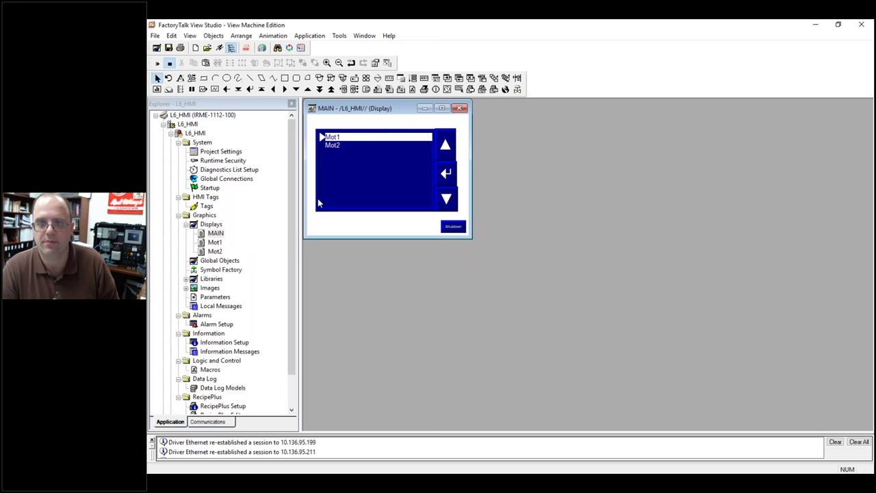
pyautogui.click(282, 36)
pyautogui.click(315, 46)
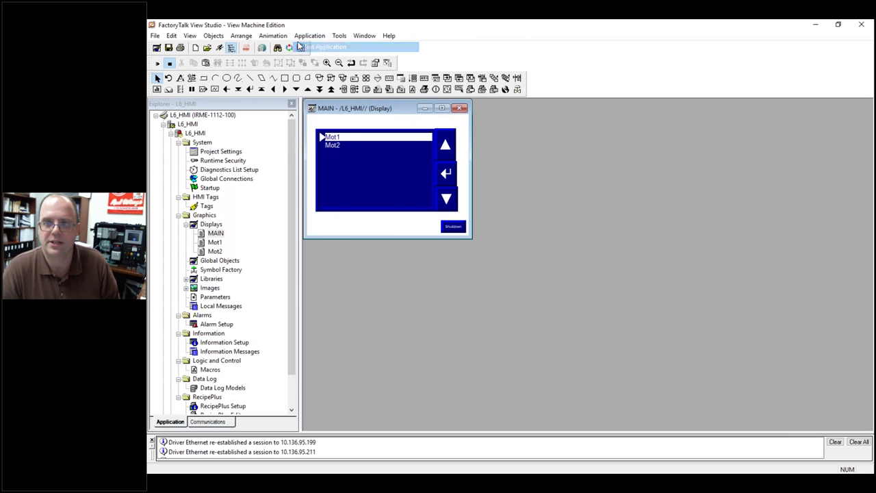
pyautogui.click(479, 274)
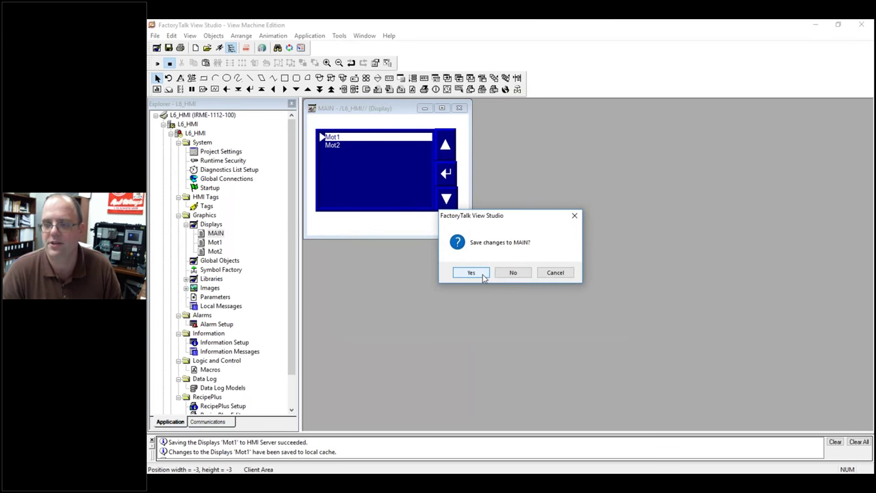
pyautogui.click(482, 274)
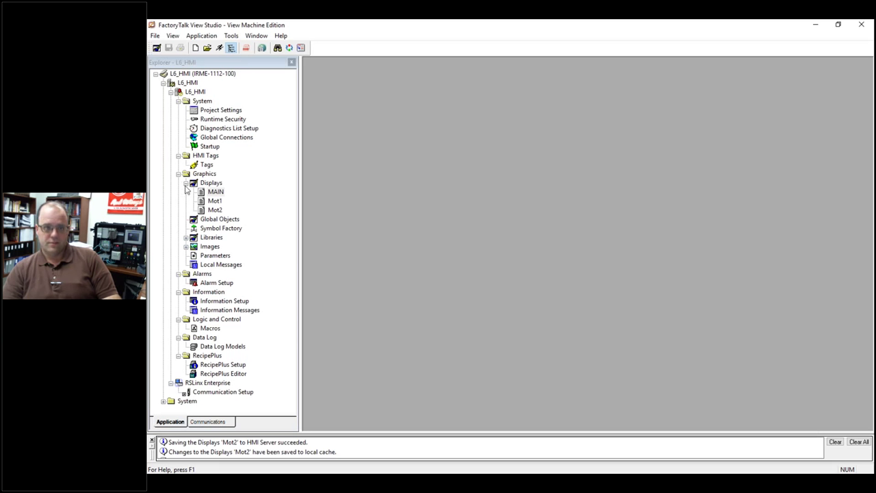
# Launch the L6_HMI test application, accepting the RSLinx Enterprise configuration warning.
pyautogui.doubleClick(214, 192)
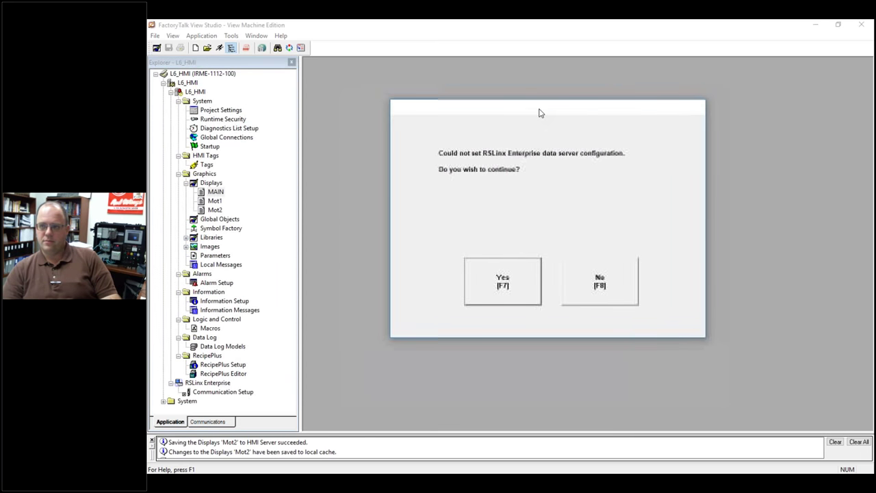
pyautogui.click(513, 278)
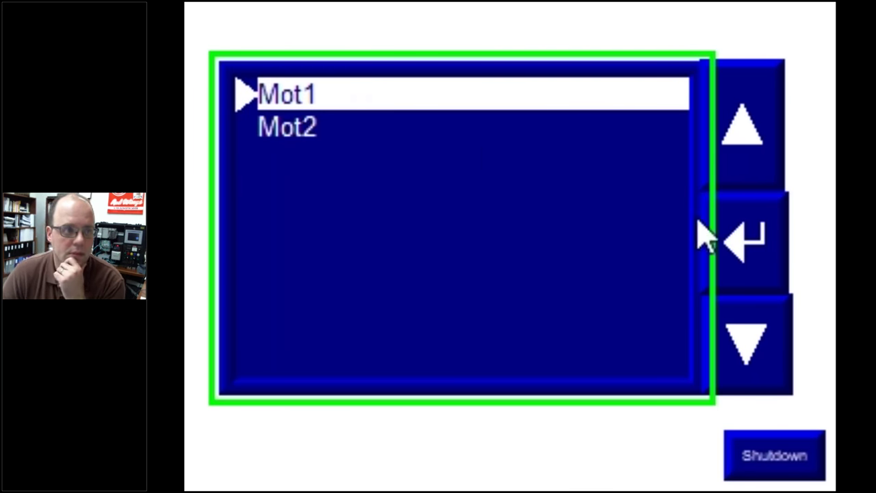
pyautogui.click(751, 342)
pyautogui.click(758, 141)
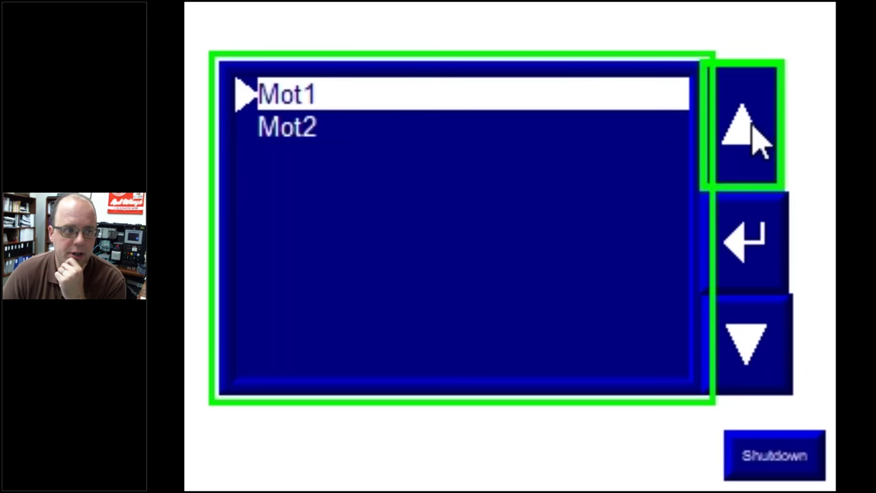
pyautogui.click(777, 343)
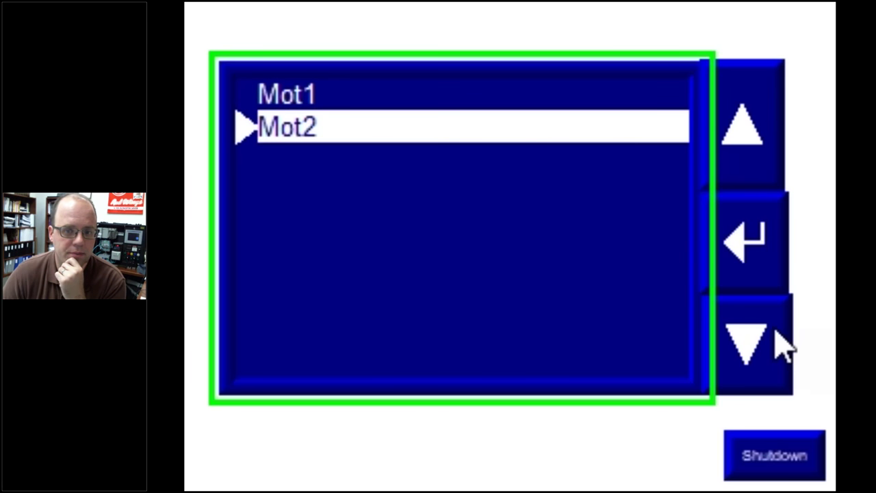
pyautogui.click(757, 256)
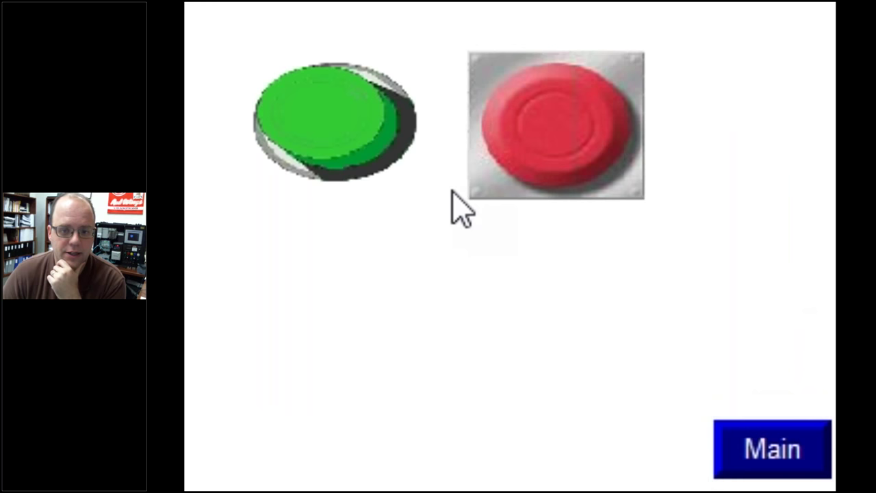
pyautogui.click(316, 127)
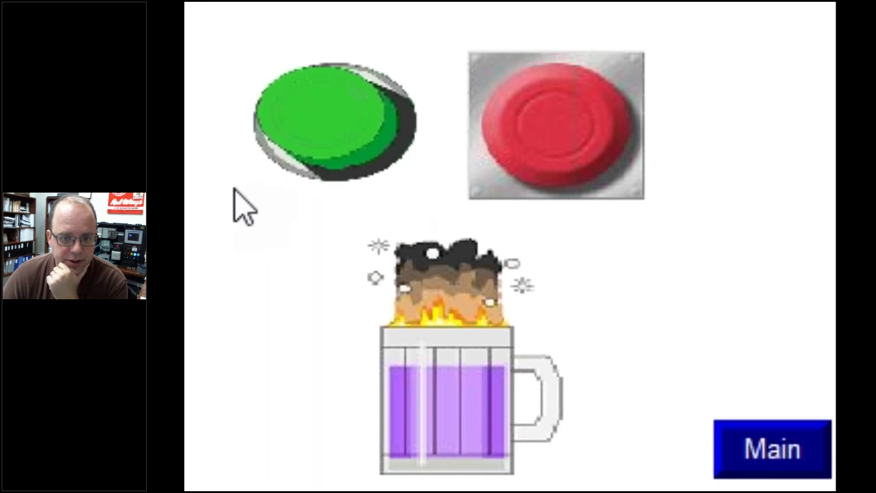
pyautogui.click(587, 117)
pyautogui.click(795, 462)
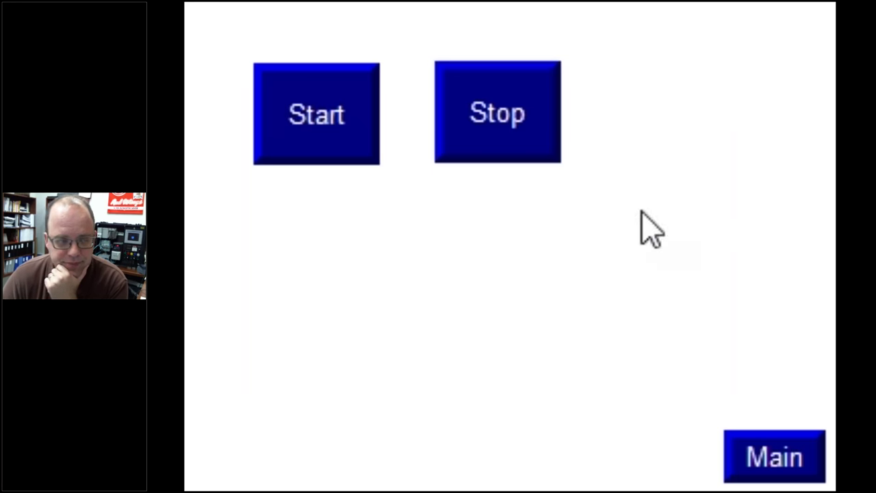
pyautogui.click(284, 115)
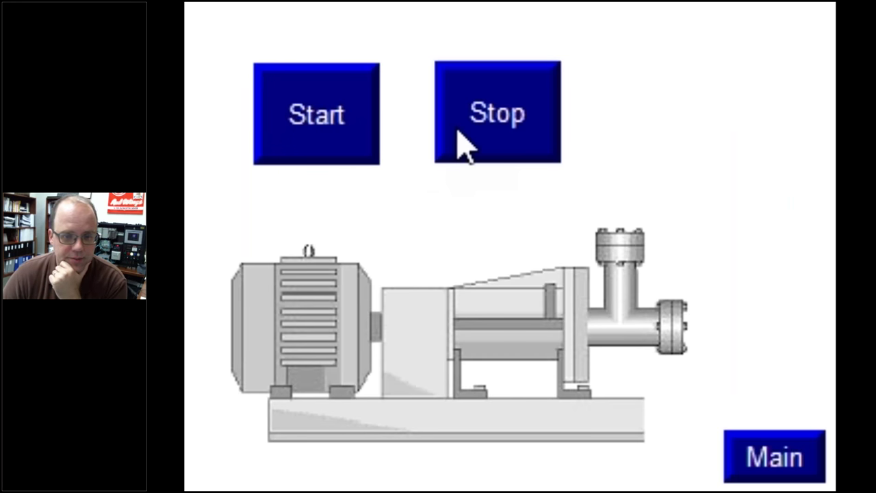
pyautogui.click(458, 144)
pyautogui.click(299, 113)
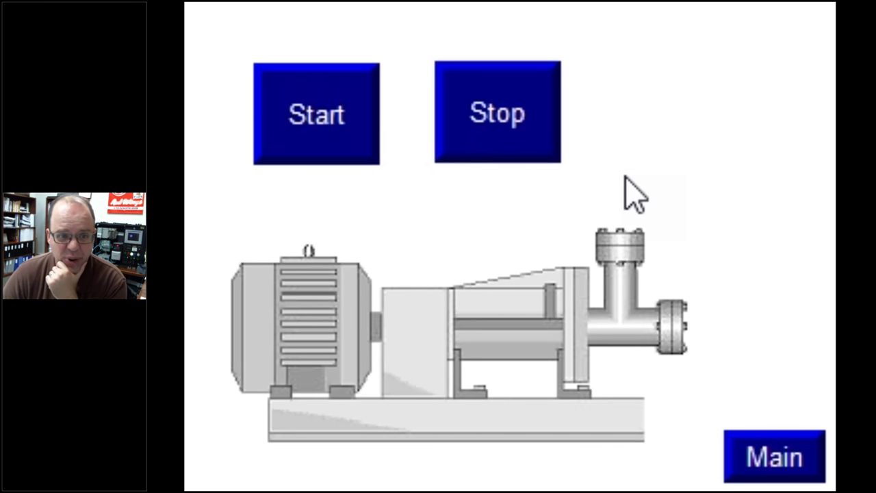
pyautogui.click(767, 453)
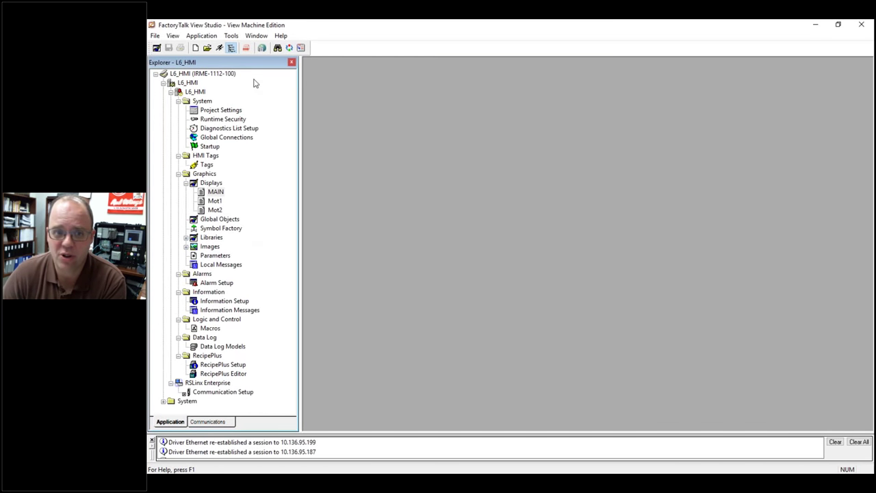
# Create the L6_HMI runtime application file in Runtime 8.0 format and center the Transfer Utility.
pyautogui.click(249, 51)
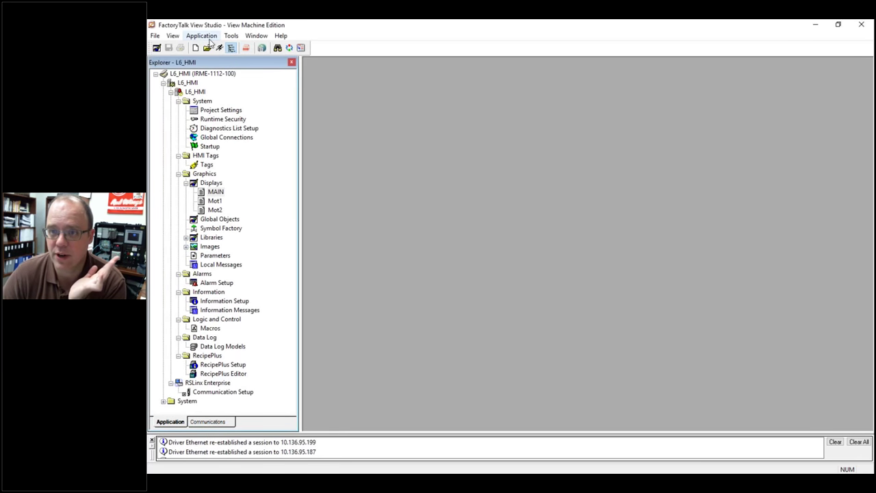
pyautogui.click(206, 38)
pyautogui.click(229, 56)
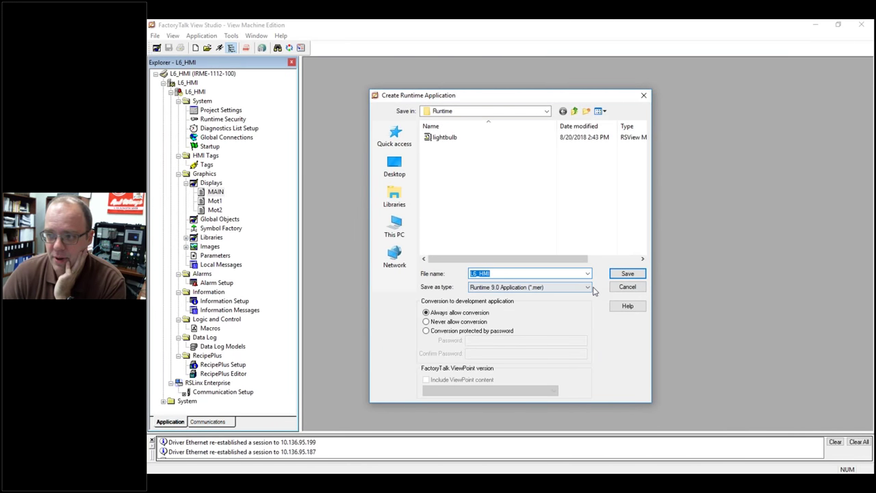
pyautogui.click(590, 289)
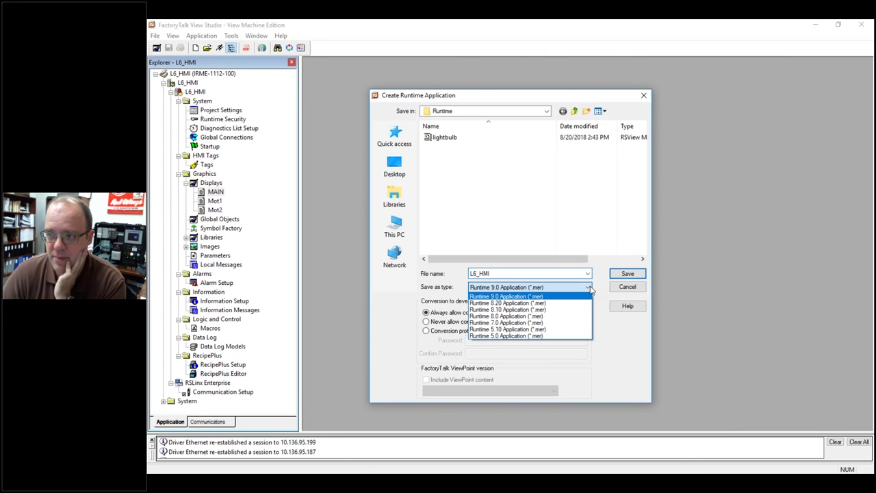
pyautogui.click(525, 317)
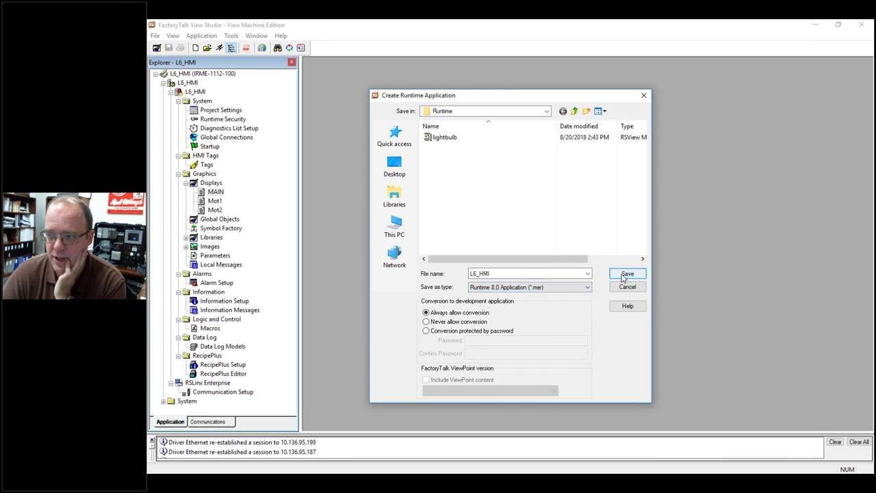
pyautogui.click(625, 274)
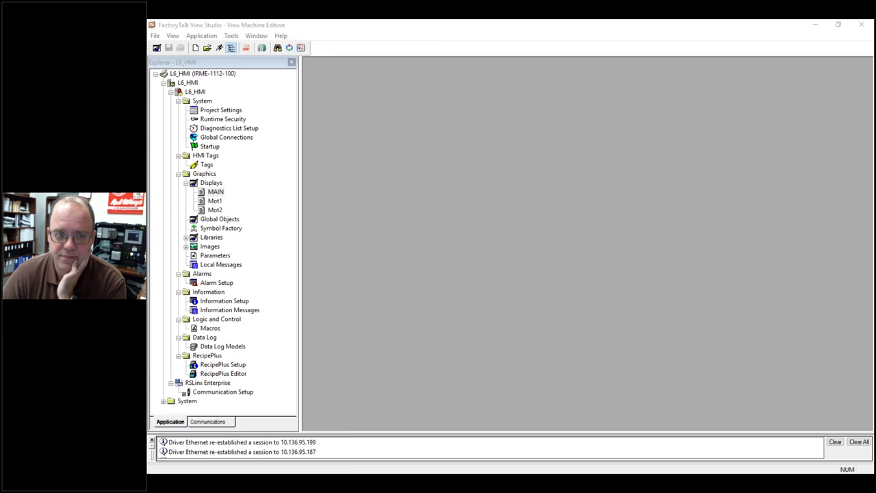
pyautogui.moveTo(454, 108); pyautogui.dragTo(675, 94)
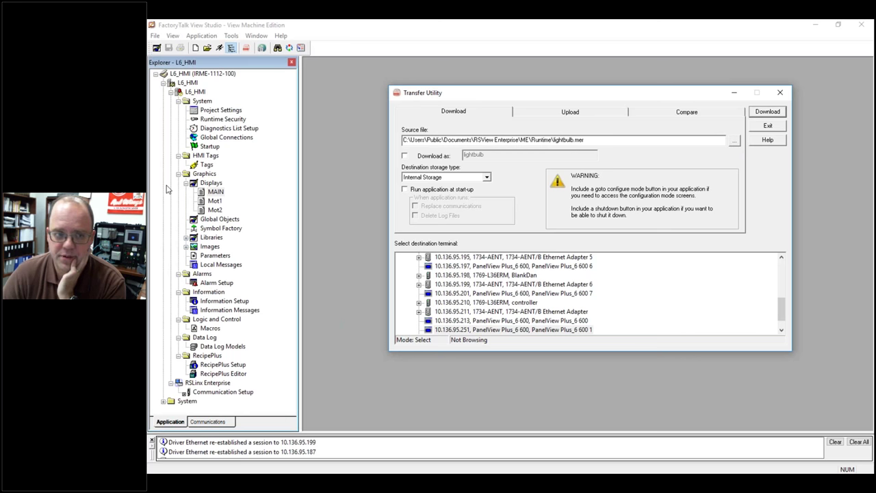
# Download L6_HMI.mer to the PanelView Plus_6 600 at 10.136.95.251.
pyautogui.press('Return')
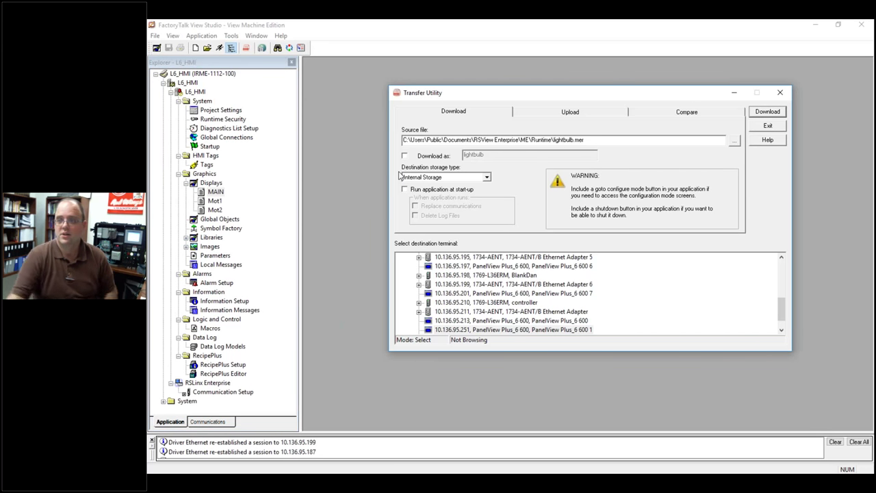
pyautogui.click(735, 141)
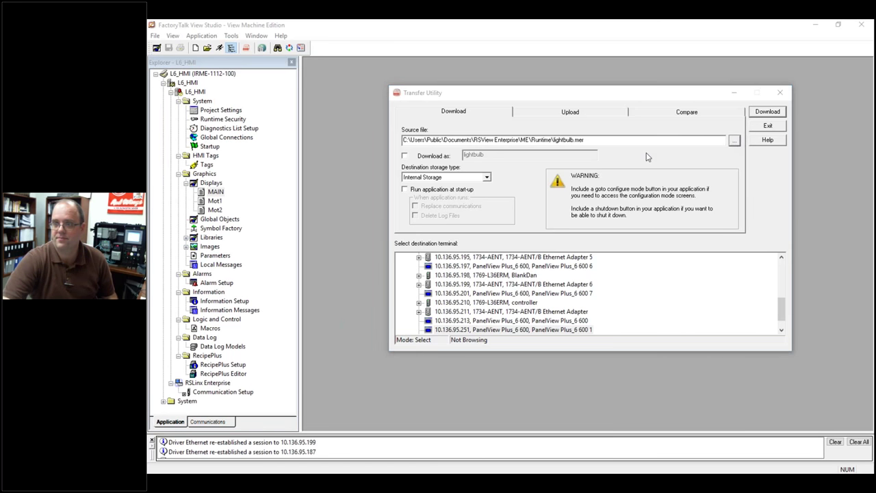
pyautogui.click(506, 171)
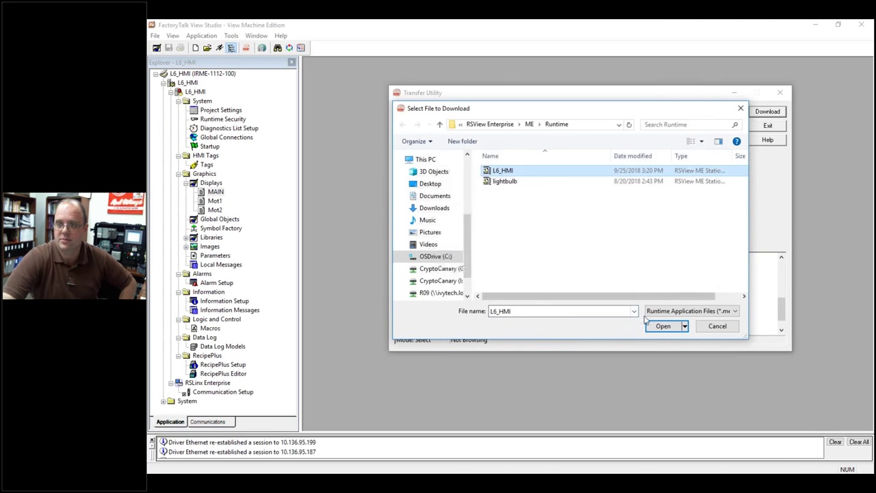
pyautogui.click(663, 326)
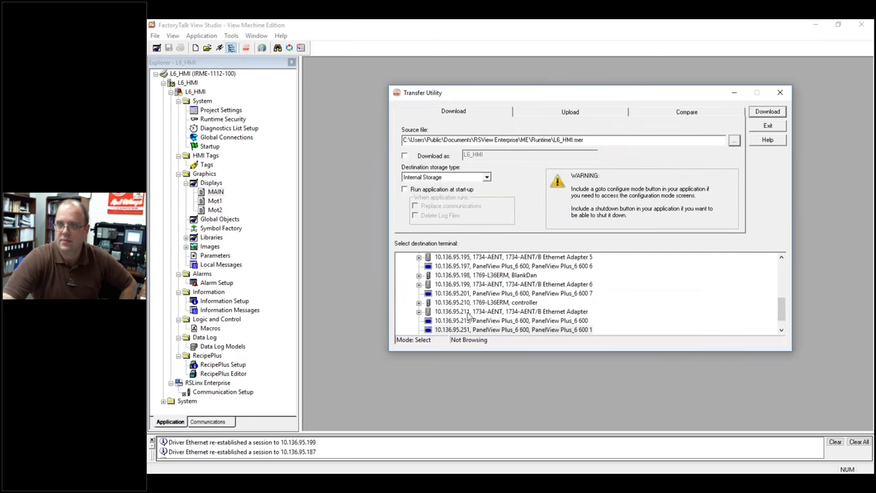
pyautogui.scroll(-1, 468, 316)
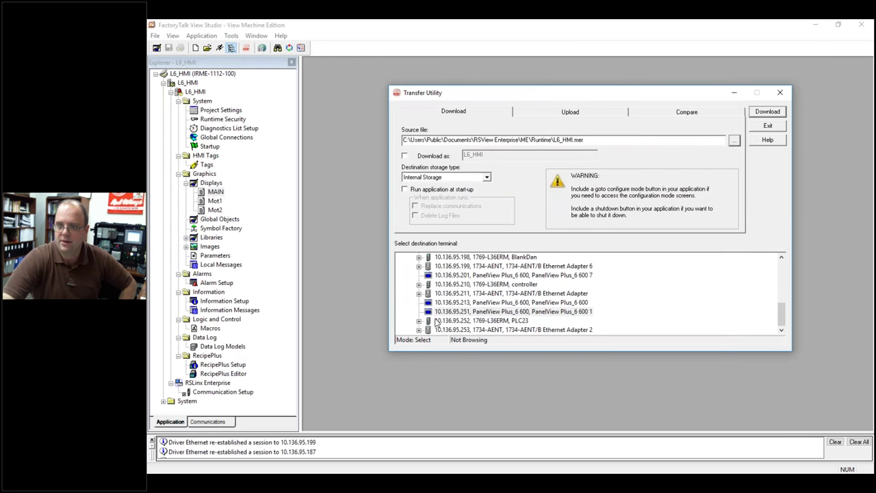
pyautogui.click(440, 312)
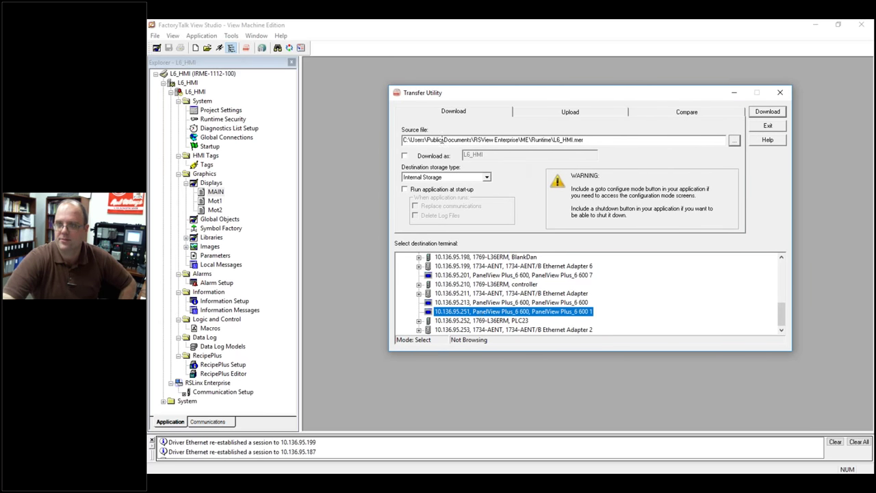
pyautogui.click(766, 112)
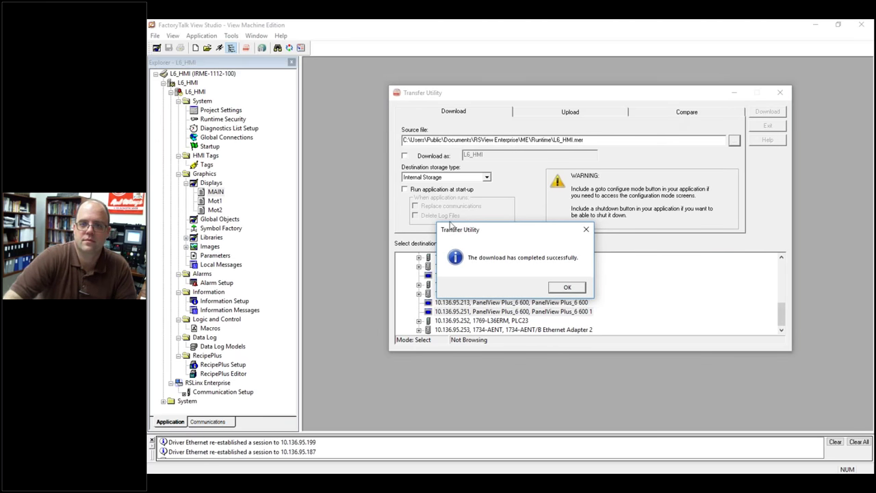
# Acknowledge the 'download has completed successfully' message.
pyautogui.click(565, 287)
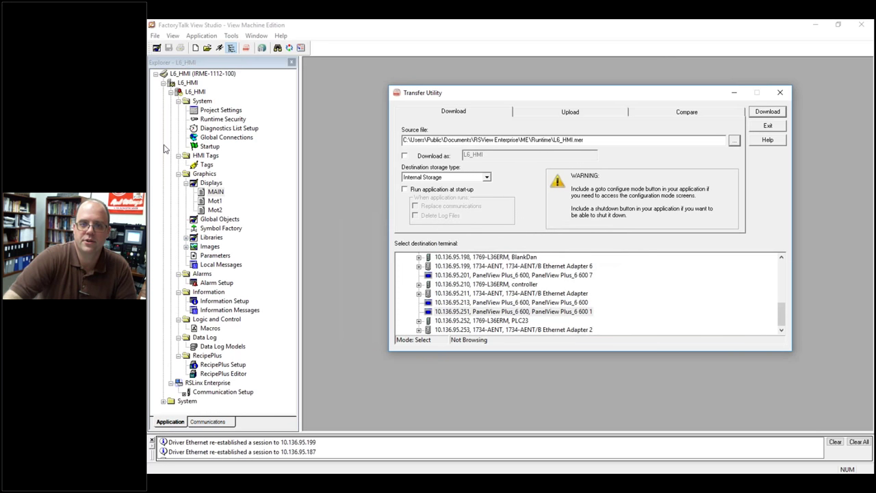